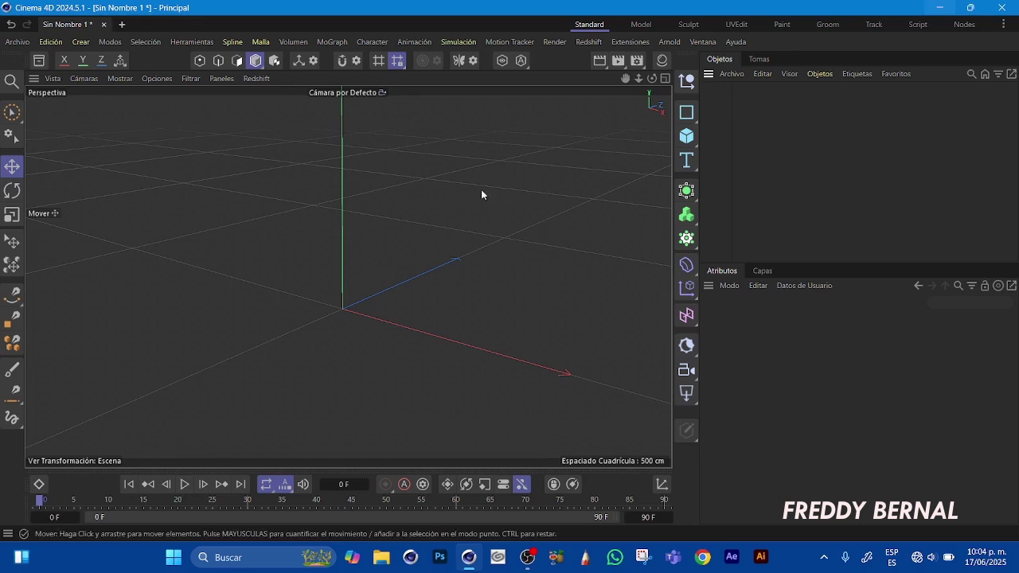
Add a cube and resize it into an upright torso block of about 108 x 200 x 43 cm
click(688, 140)
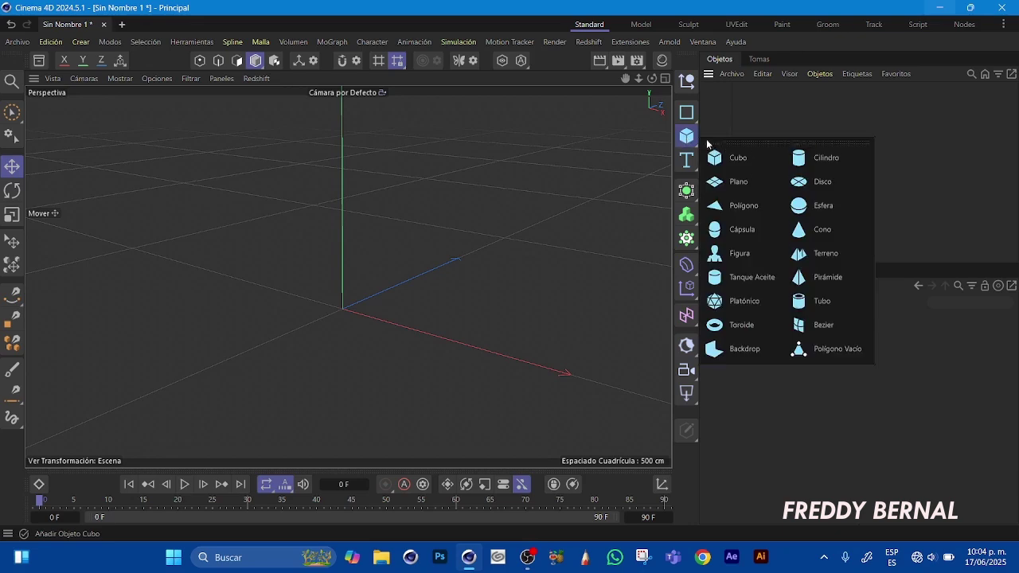
click(726, 158)
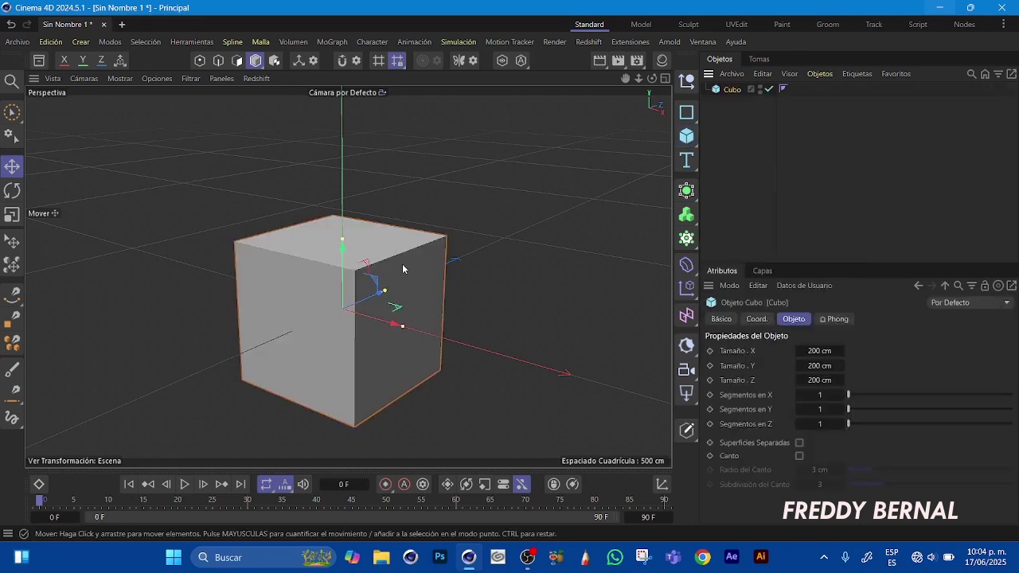
drag(384, 290, 377, 325)
mouse_move(625, 77)
mouse_down()
mouse_move(622, 30)
mouse_move(624, 73)
mouse_move(660, 74)
mouse_move(617, 103)
mouse_move(622, 109)
mouse_move(566, 103)
mouse_move(700, 73)
mouse_move(624, 89)
mouse_up()
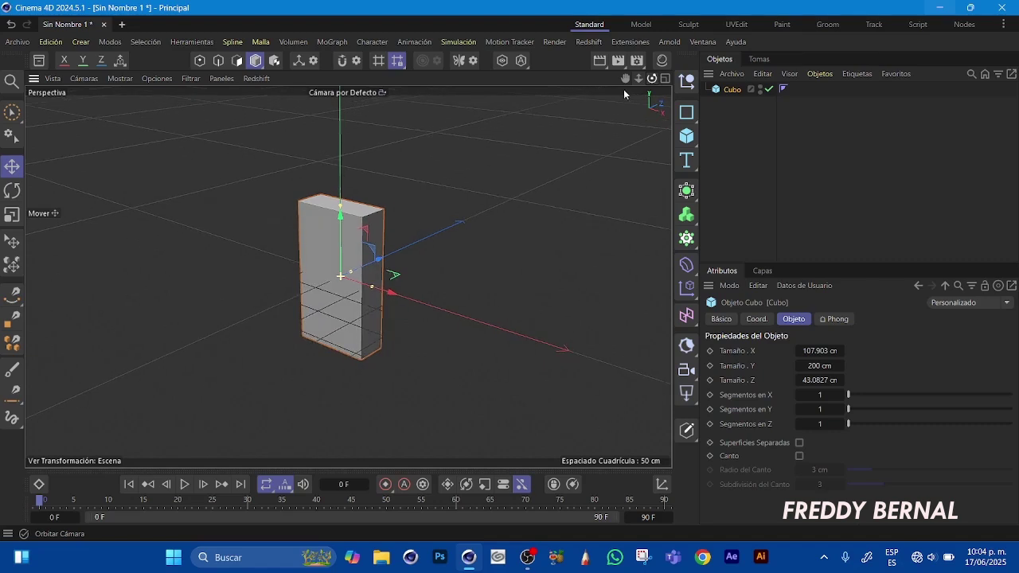
Set the torso block to 2 segments in X, Y and Z, and display the view with Gouraud shading and lines
drag(850, 409, 858, 424)
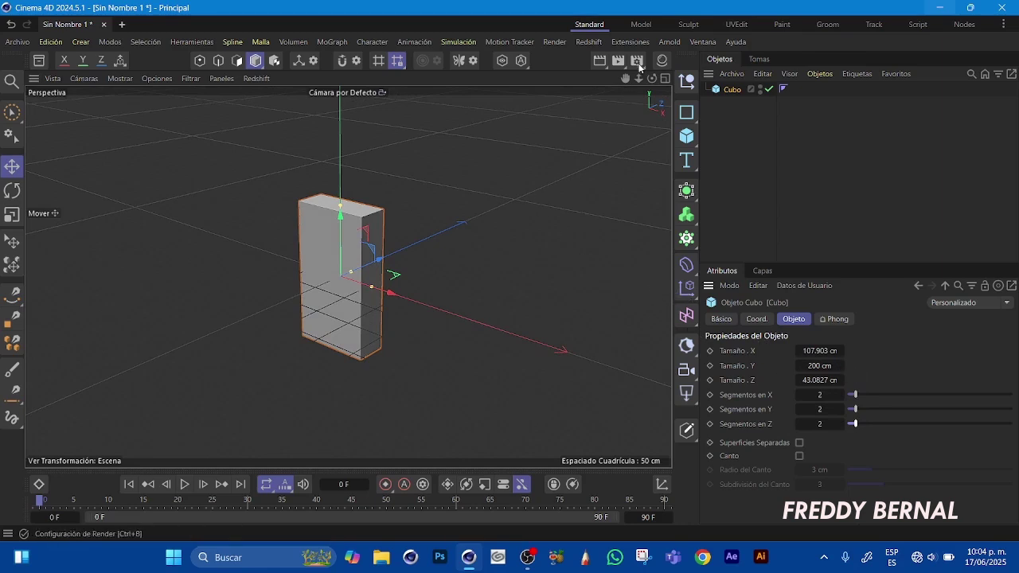
drag(651, 78, 613, 74)
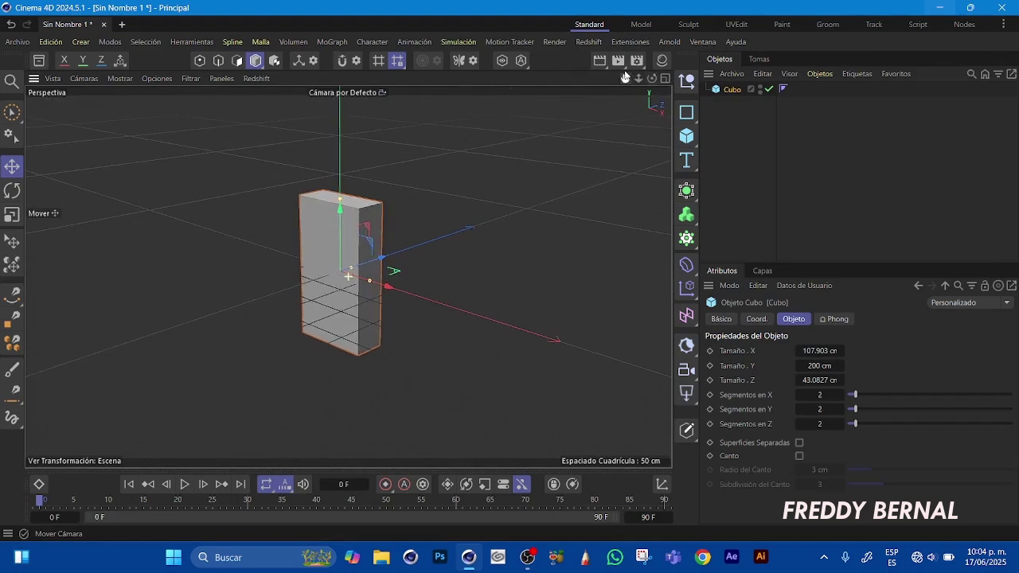
click(121, 78)
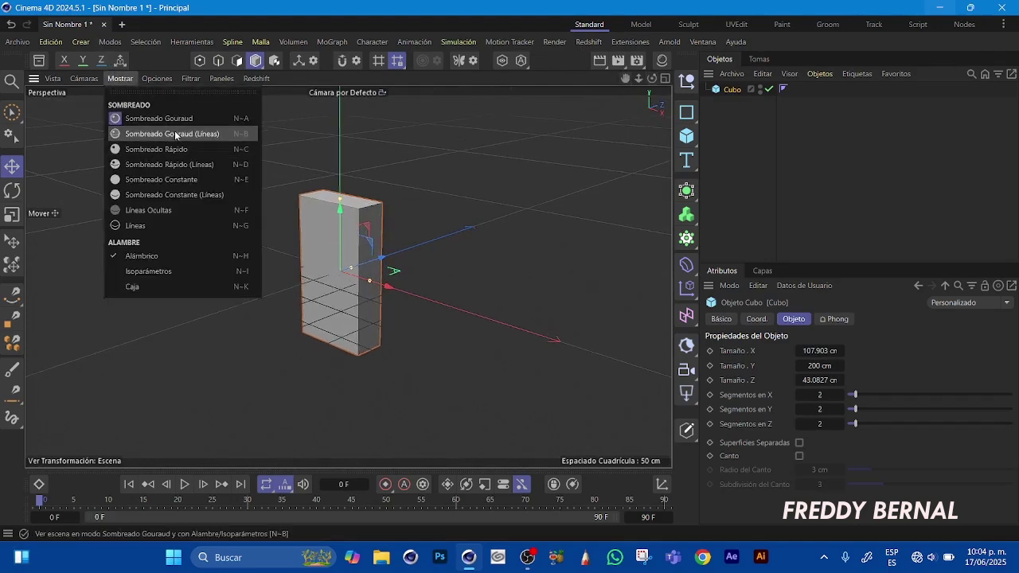
click(174, 135)
mouse_move(639, 78)
mouse_down()
mouse_move(682, 87)
mouse_move(632, 102)
mouse_up()
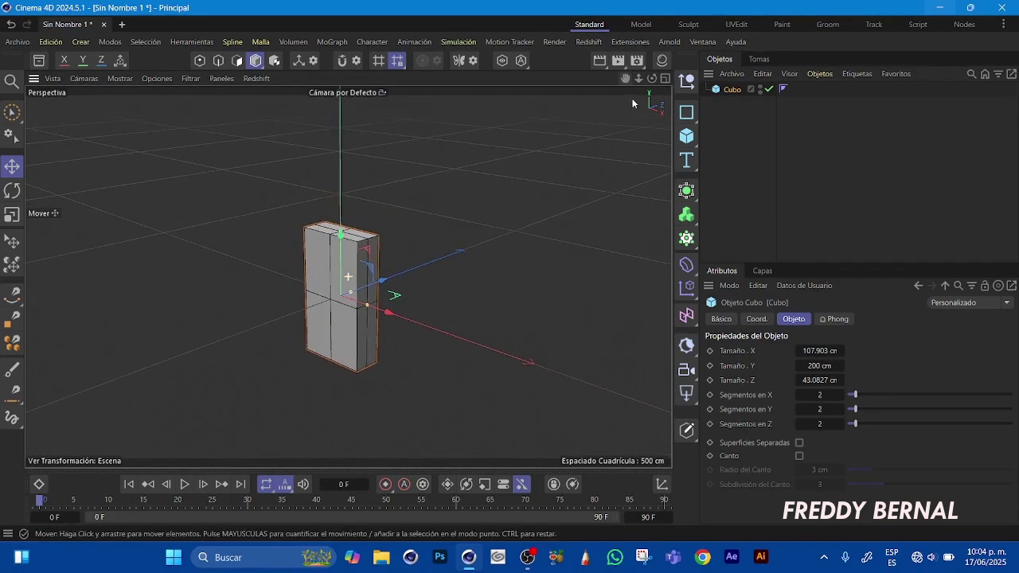
Add a second cube, resize it to about 95 x 102 x 89 cm and place it above the torso as the head
click(688, 137)
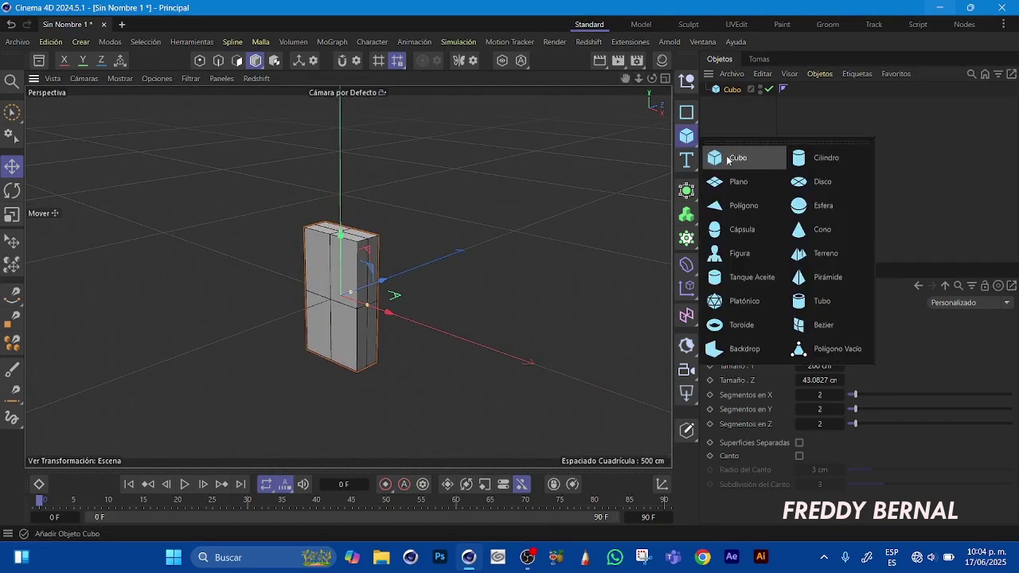
click(719, 161)
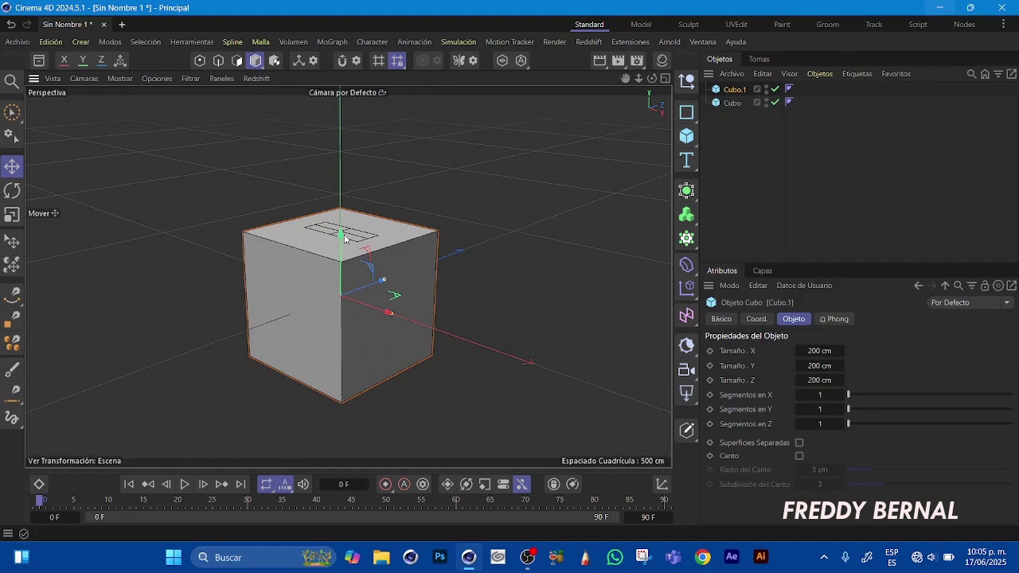
drag(341, 236, 342, 269)
drag(390, 311, 362, 314)
drag(383, 280, 362, 128)
mouse_move(652, 78)
mouse_down()
mouse_move(786, 82)
mouse_move(633, 80)
mouse_up()
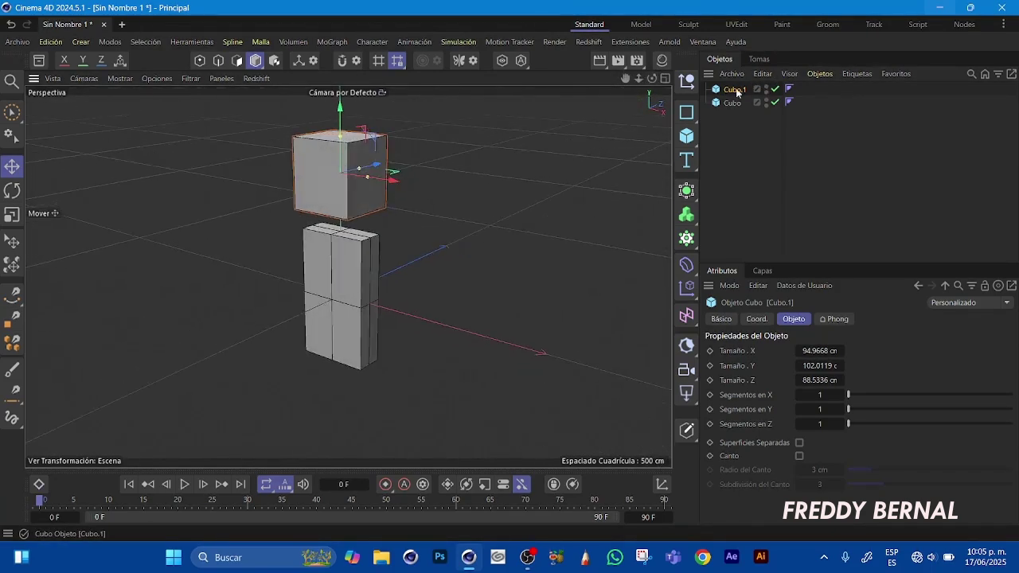
Rename the head cube as cabeza1 and the torso block as tromco
double_click(736, 90)
double_click(731, 92)
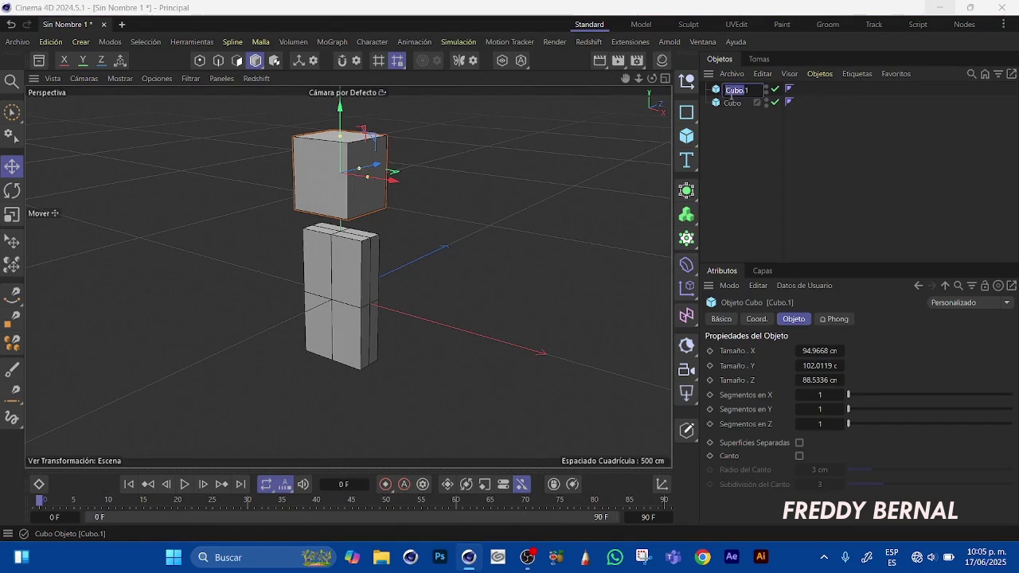
text(cabeza)
key(Return)
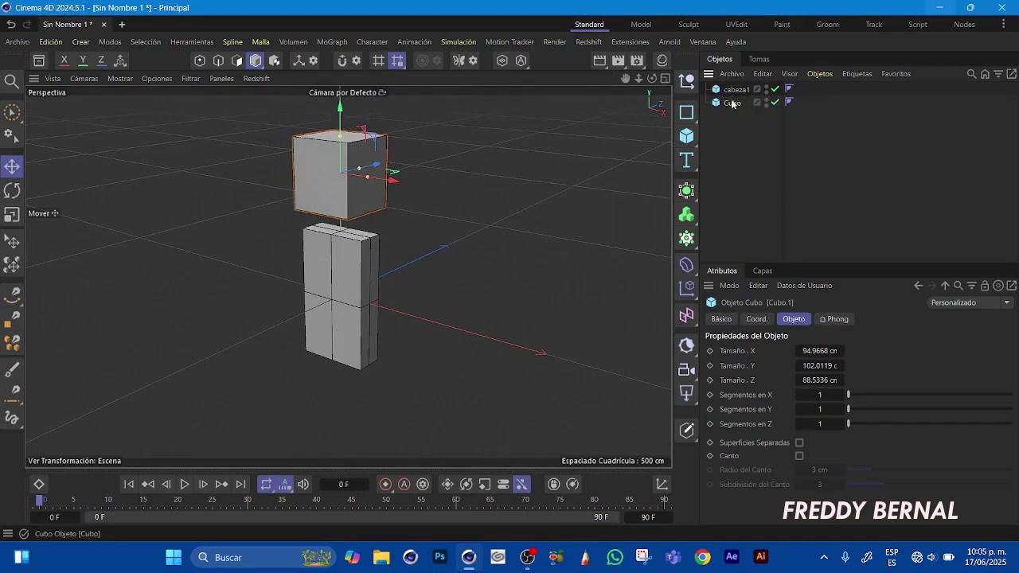
click(733, 103)
double_click(733, 104)
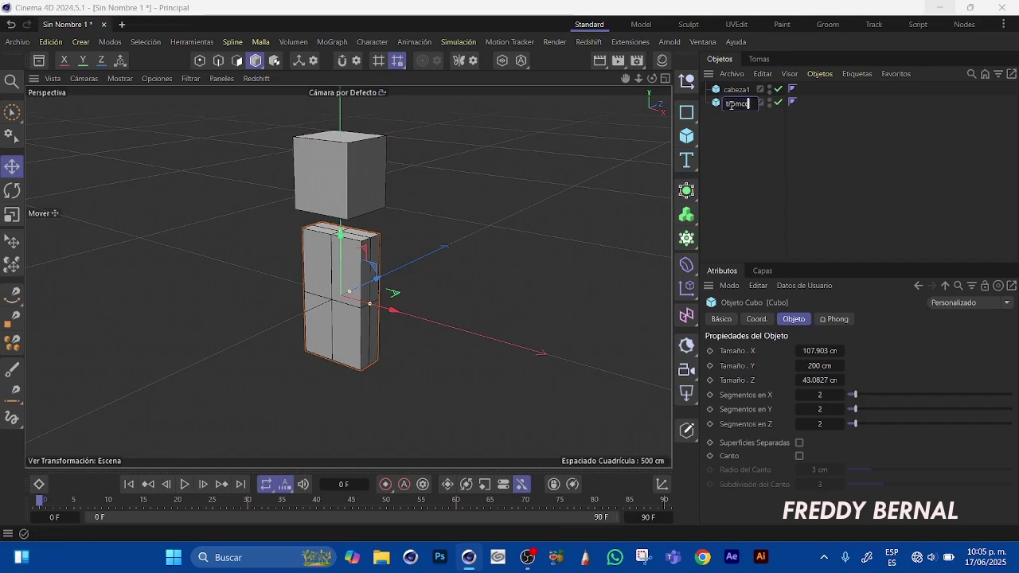
click(722, 163)
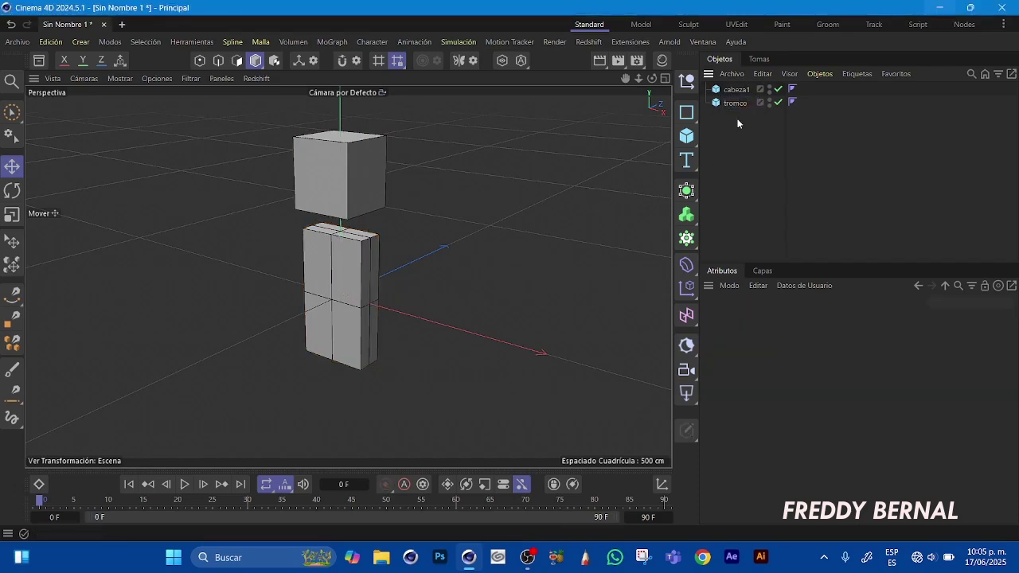
Add a cube, shape it into an arm bar of about 117 x 22 x 21 cm and place it beside the torso's upper side
mouse_move(650, 78)
mouse_down()
mouse_move(623, 83)
mouse_move(657, 82)
mouse_move(617, 86)
mouse_move(657, 82)
mouse_move(617, 78)
mouse_move(637, 82)
mouse_up()
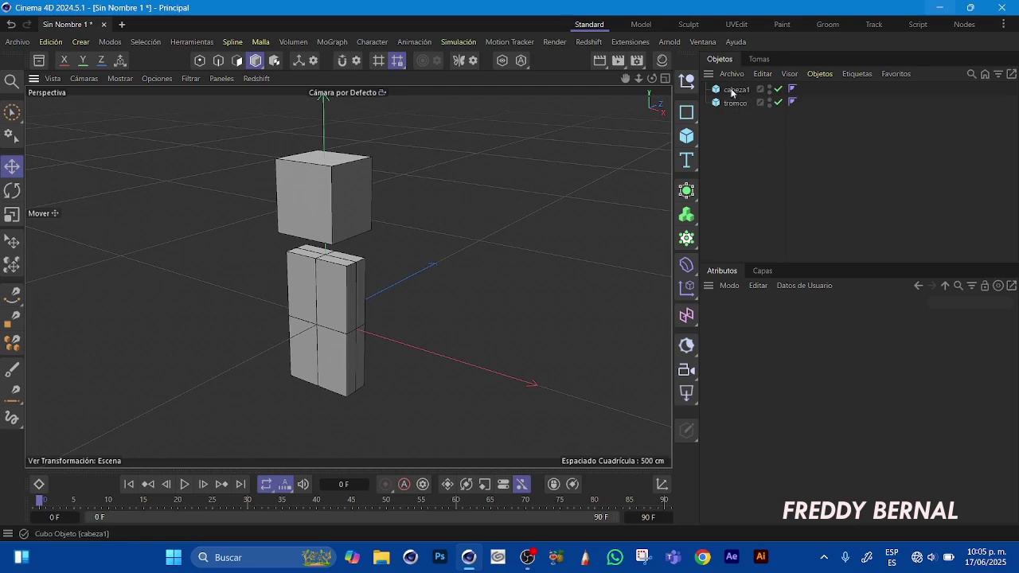
drag(625, 81, 651, 78)
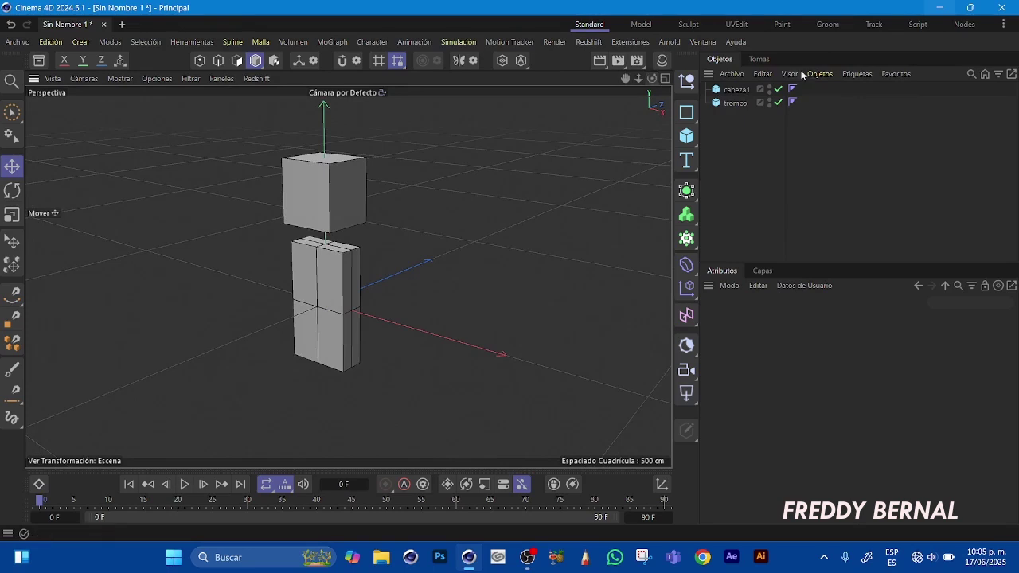
click(690, 137)
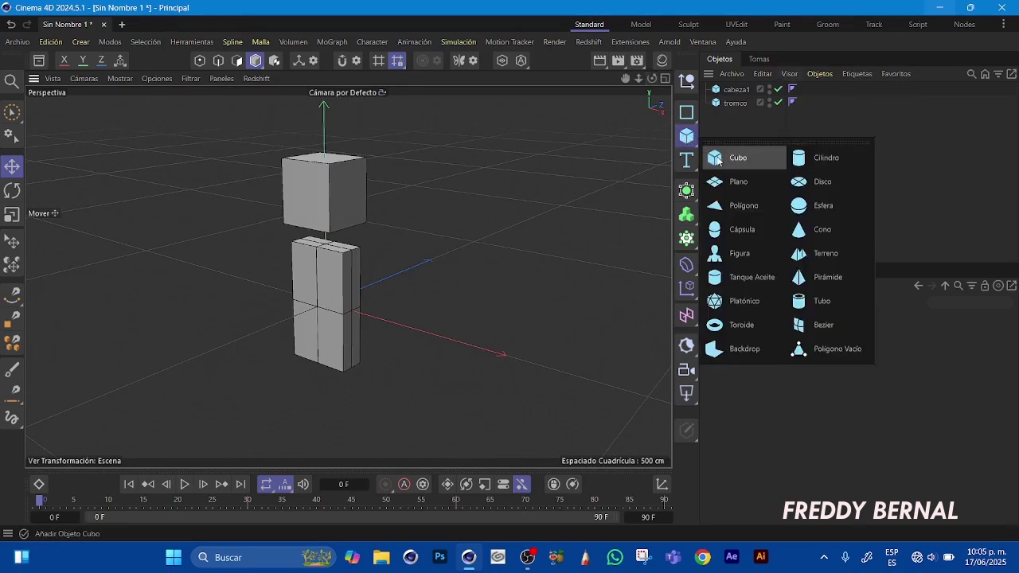
click(720, 162)
drag(370, 291, 334, 300)
drag(324, 249, 380, 244)
drag(626, 79, 658, 71)
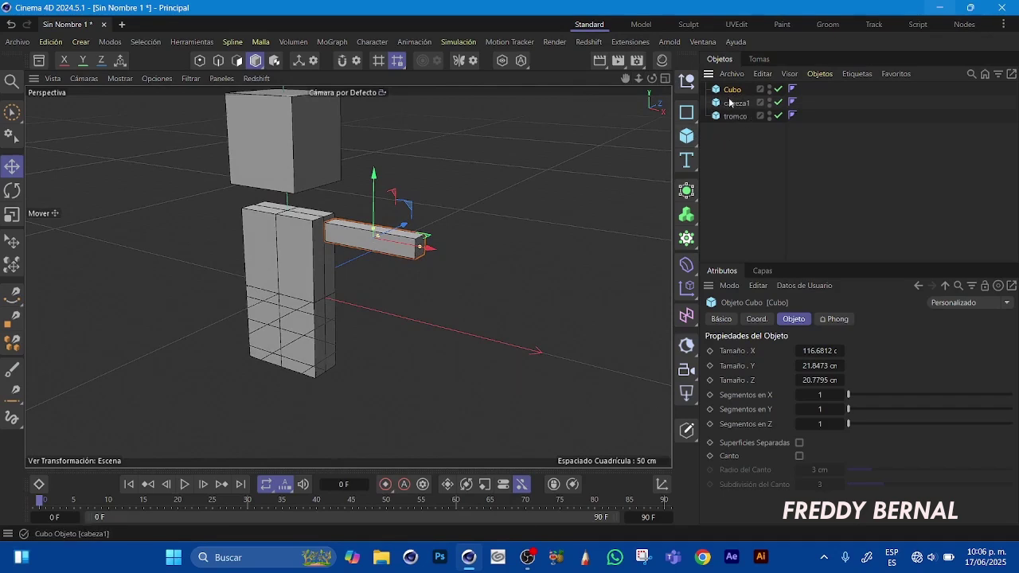
Duplicate the arm bar outward along X so the copy forms the forearm at its end
ctrl+drag(434, 249, 545, 272)
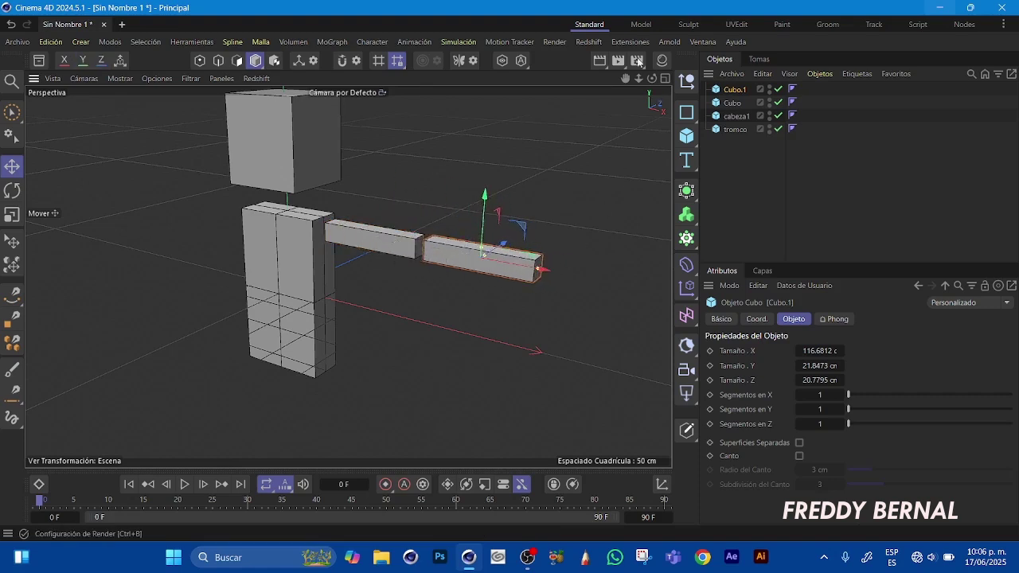
drag(626, 78, 650, 79)
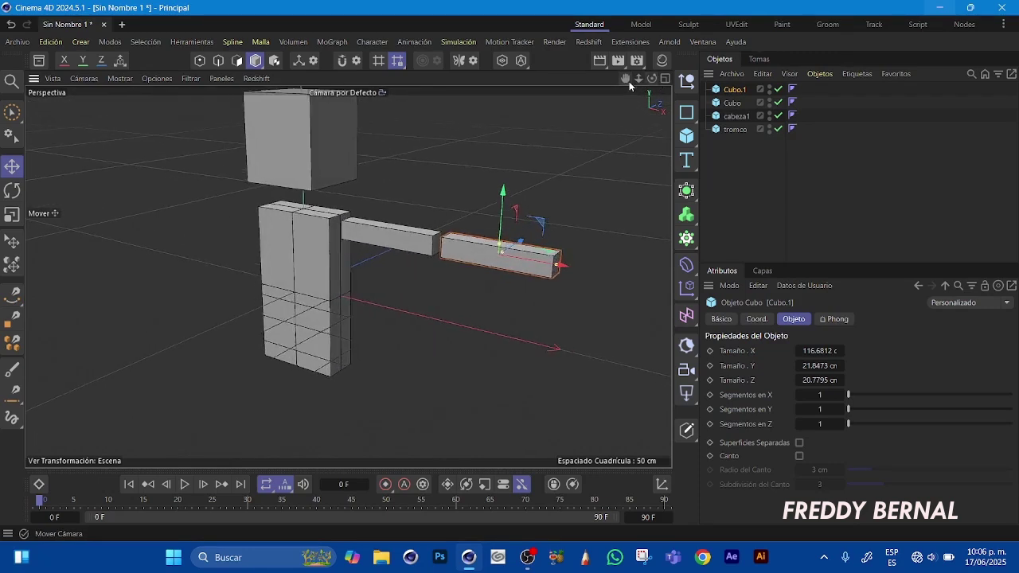
right_drag(628, 80, 647, 89)
mouse_move(652, 78)
mouse_down()
mouse_move(639, 92)
mouse_move(634, 81)
mouse_move(648, 92)
mouse_move(625, 84)
mouse_move(629, 102)
mouse_move(651, 85)
mouse_move(640, 87)
mouse_up()
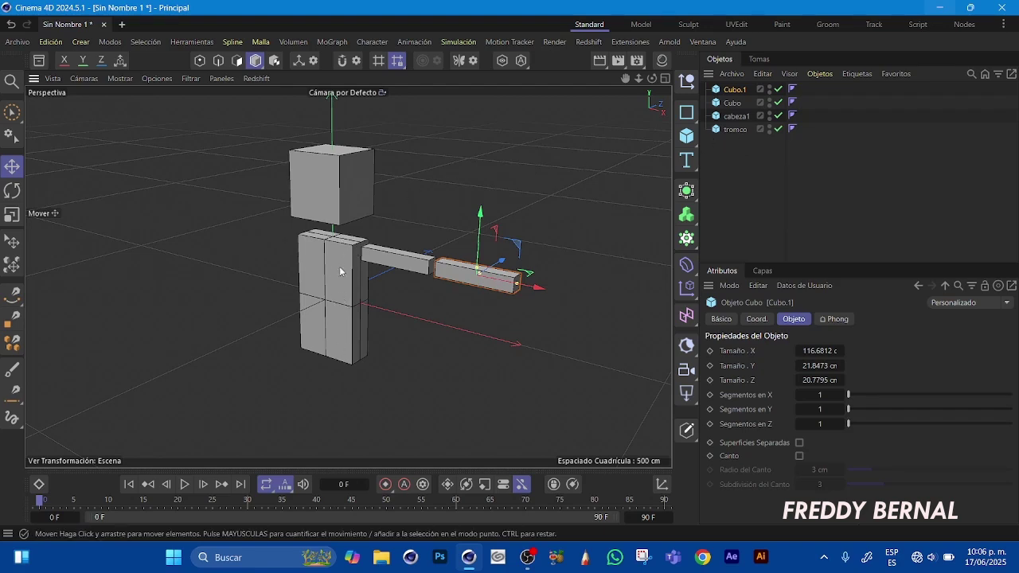
mouse_move(626, 78)
mouse_down()
mouse_move(643, 58)
mouse_move(630, 79)
mouse_up()
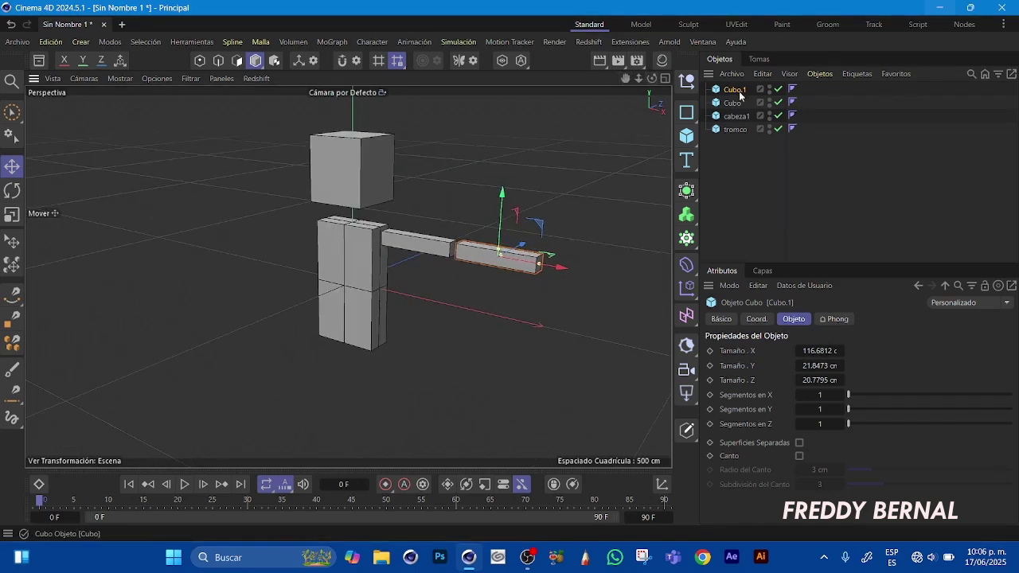
Place tromco first in the object hierarchy and make cabeza1 its child
click(729, 131)
drag(726, 131, 731, 90)
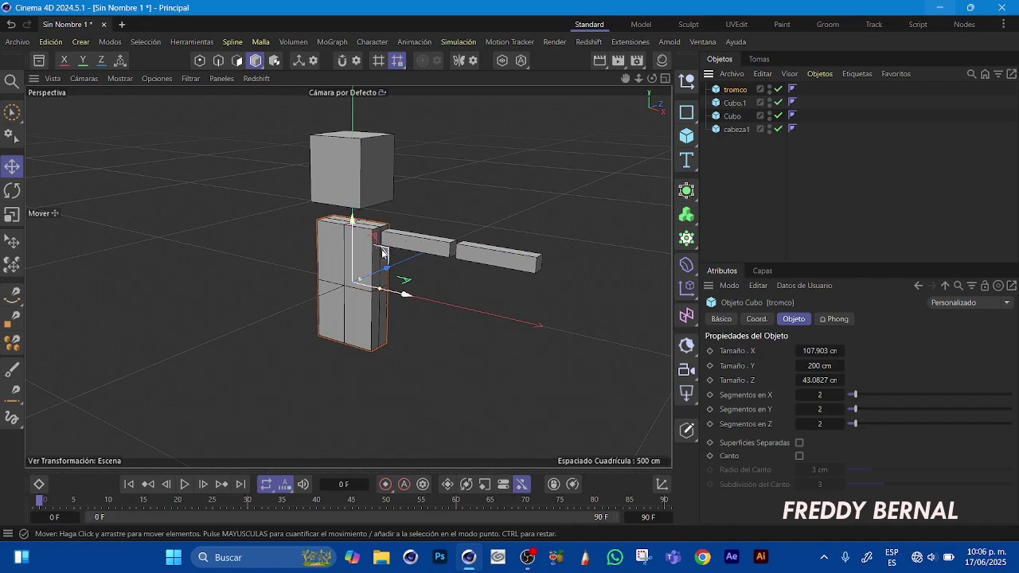
click(730, 129)
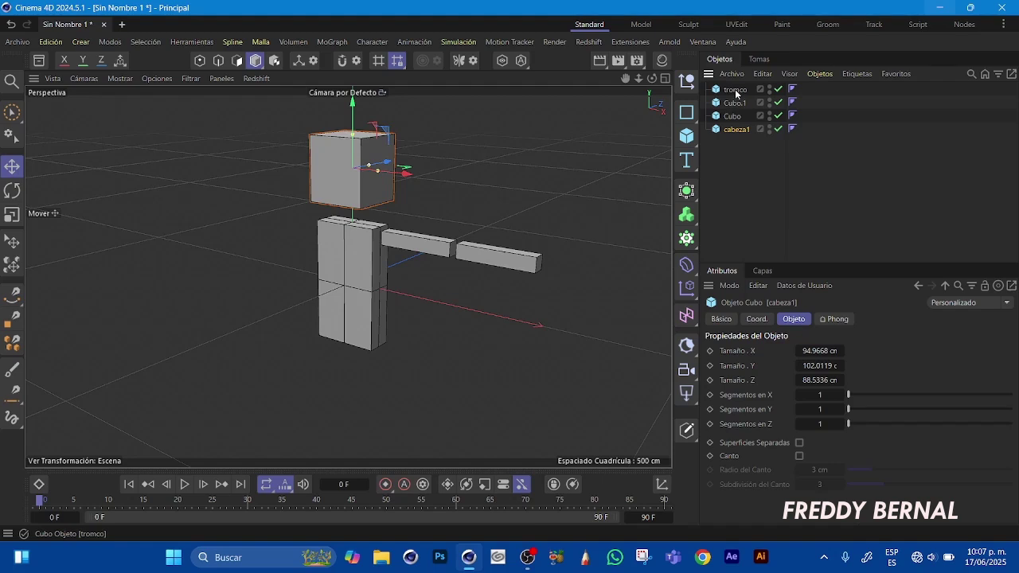
double_click(735, 130)
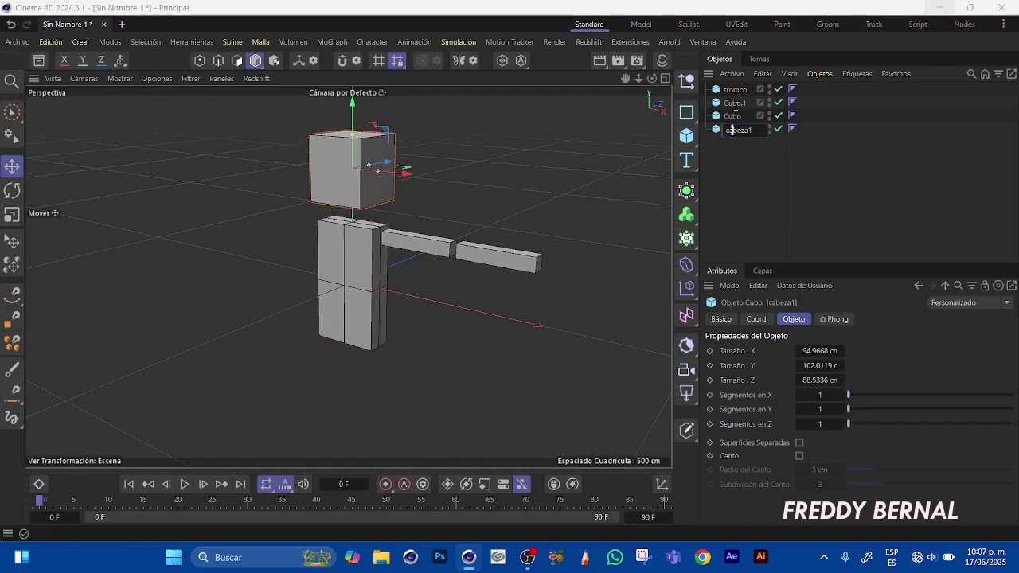
click(734, 141)
drag(737, 129, 736, 91)
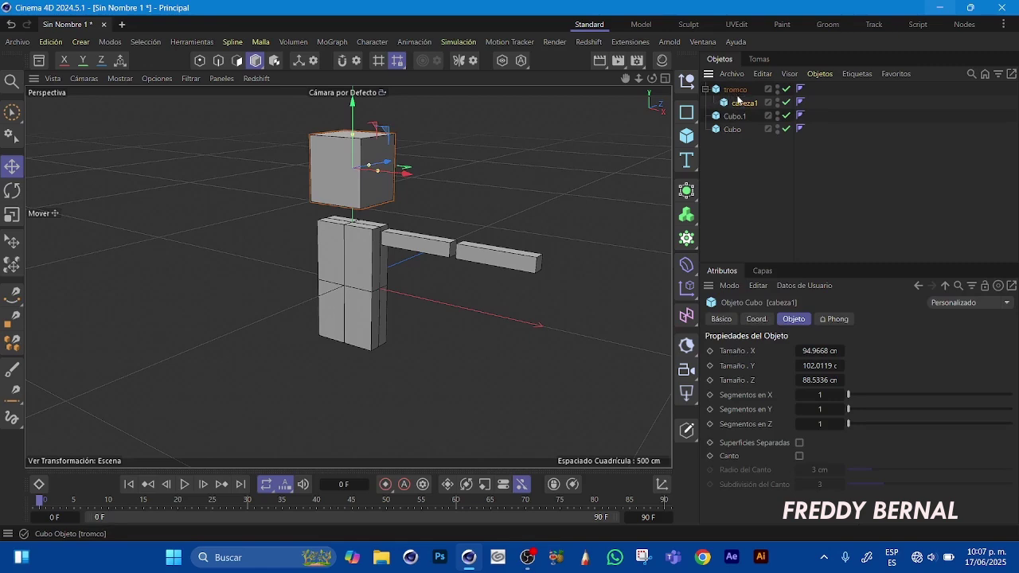
click(705, 90)
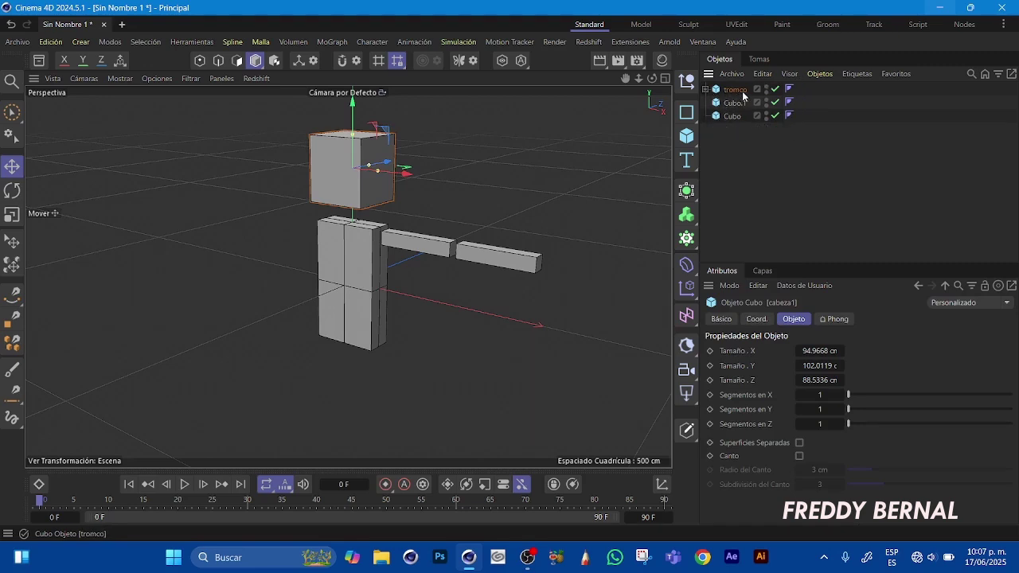
click(705, 90)
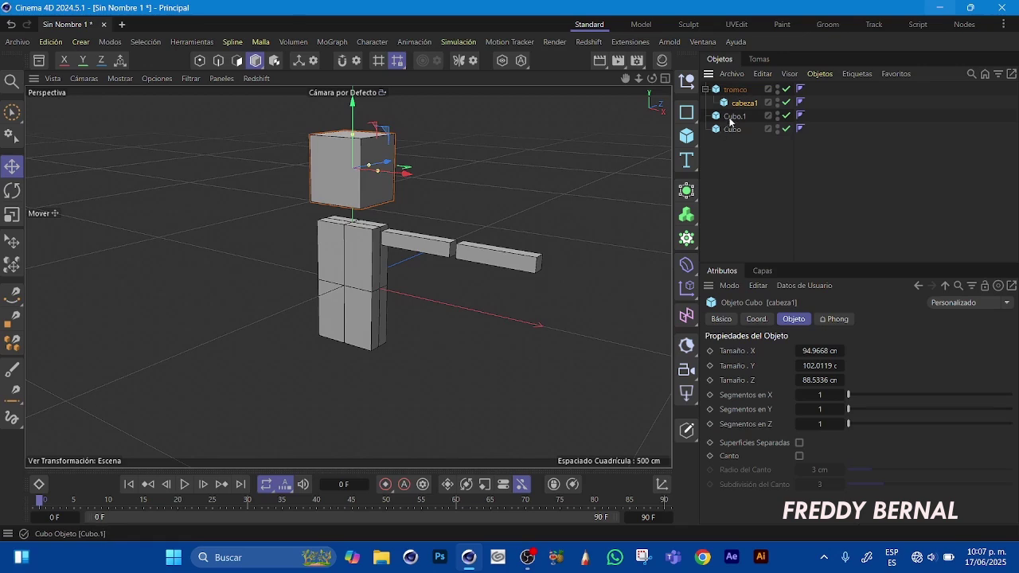
Rename the outer arm bar as antebrazo and the inner arm bar as brazo
click(735, 117)
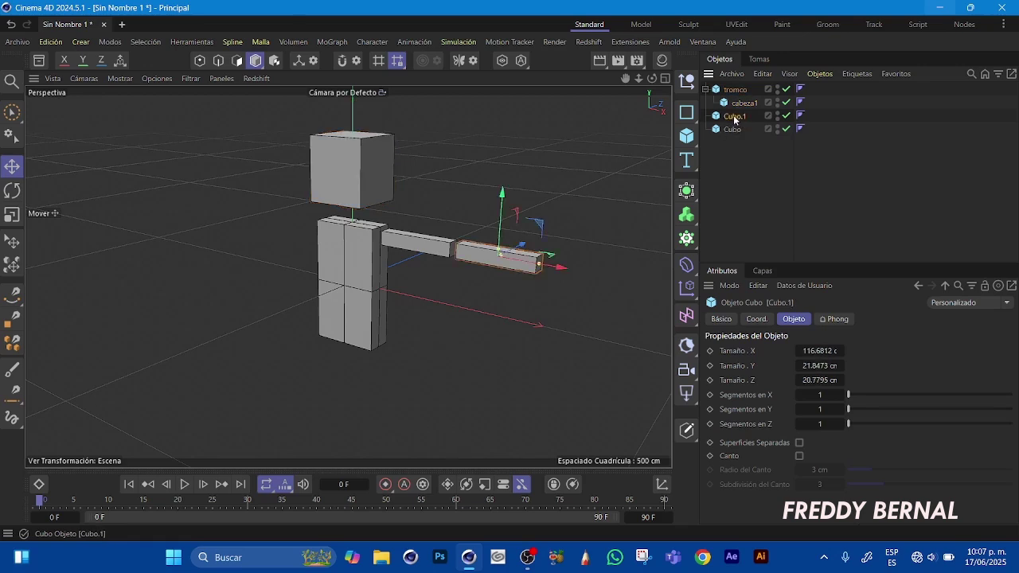
double_click(734, 117)
text(ar)
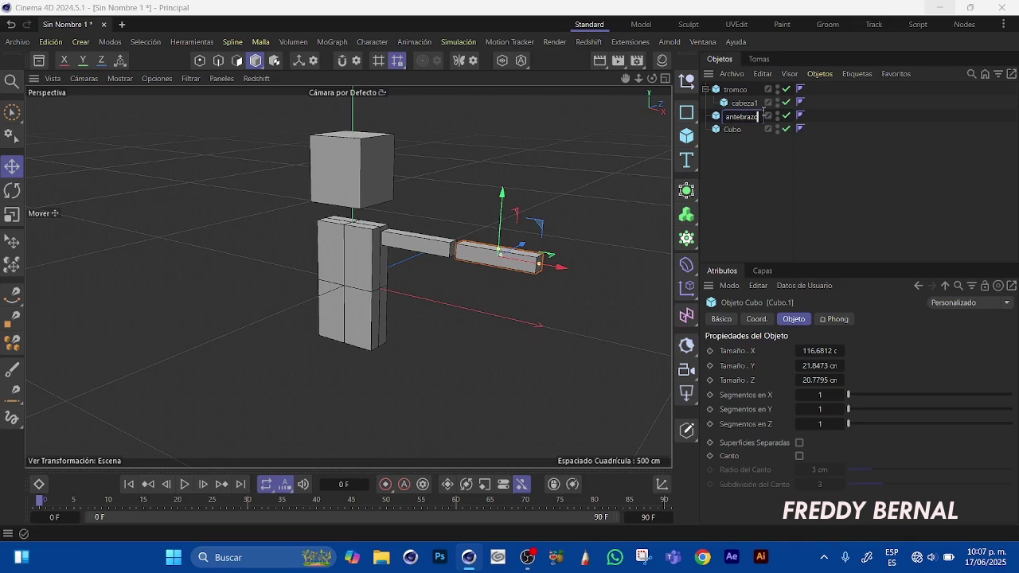
click(731, 130)
double_click(731, 130)
text(b)
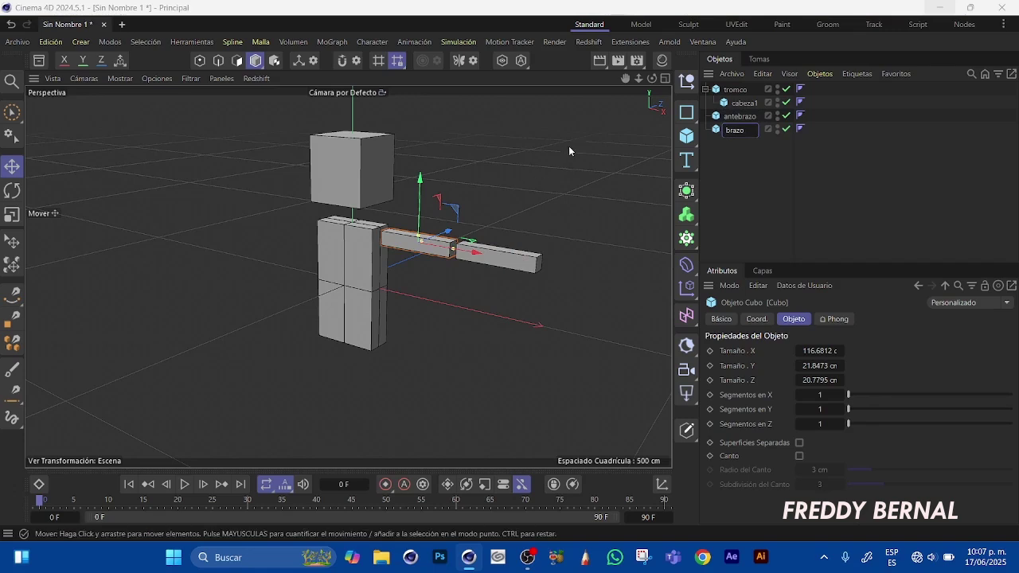
click(750, 140)
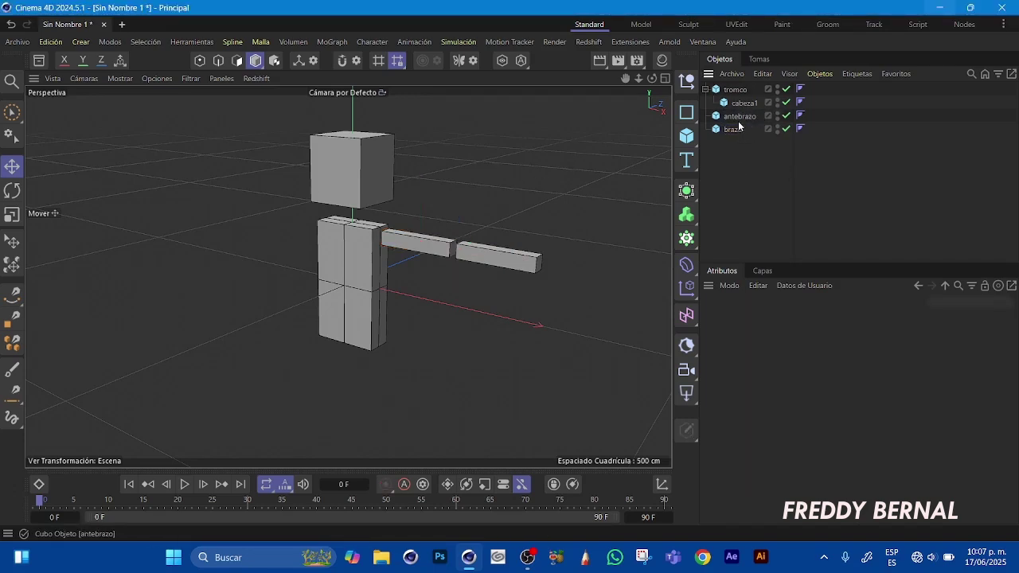
Make brazo a child of tromco
click(735, 116)
click(739, 130)
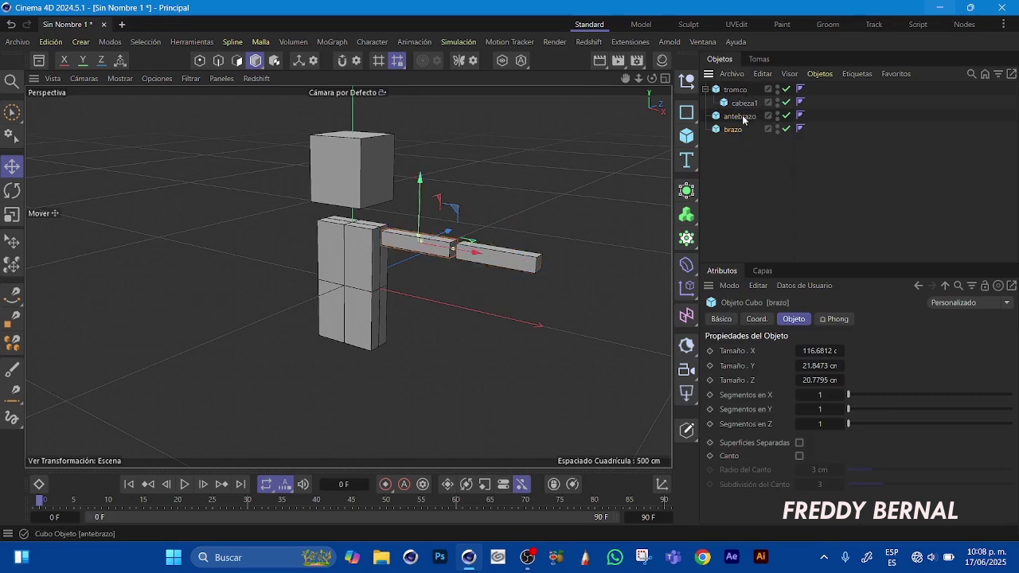
drag(731, 129, 740, 91)
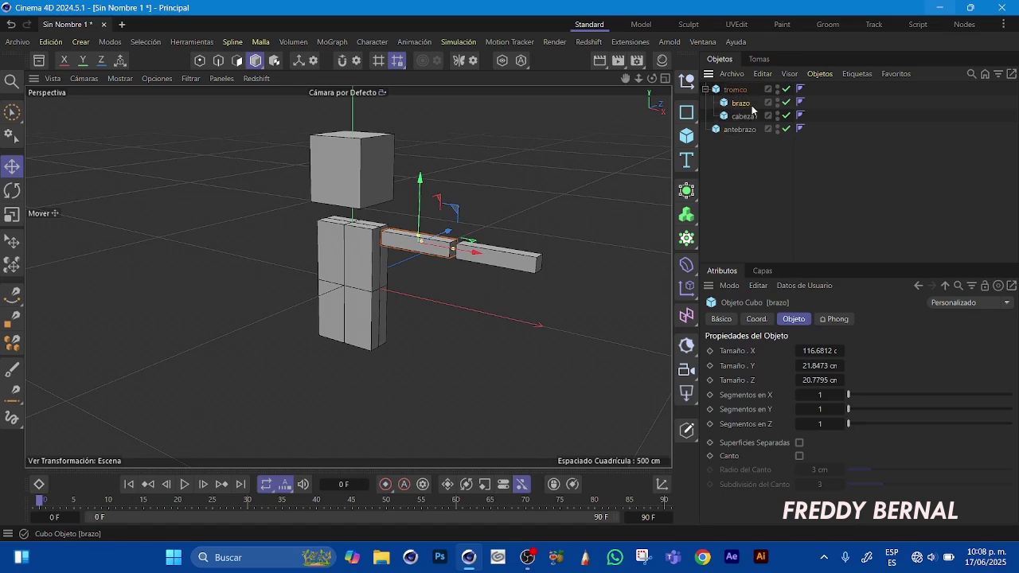
Make antebrazo a child of brazo, and show the coordinate attributes of tromco
click(732, 130)
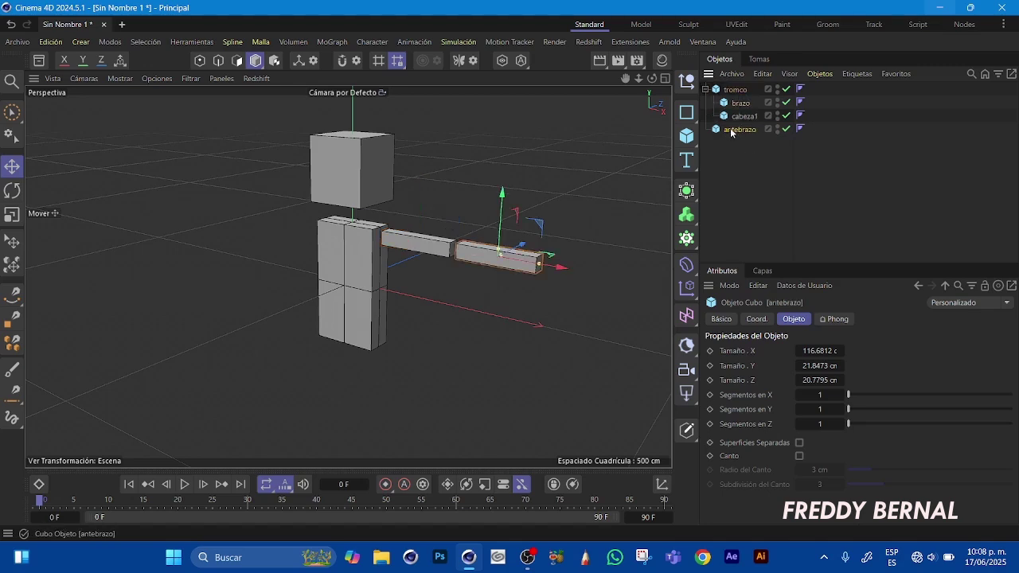
drag(731, 130, 739, 104)
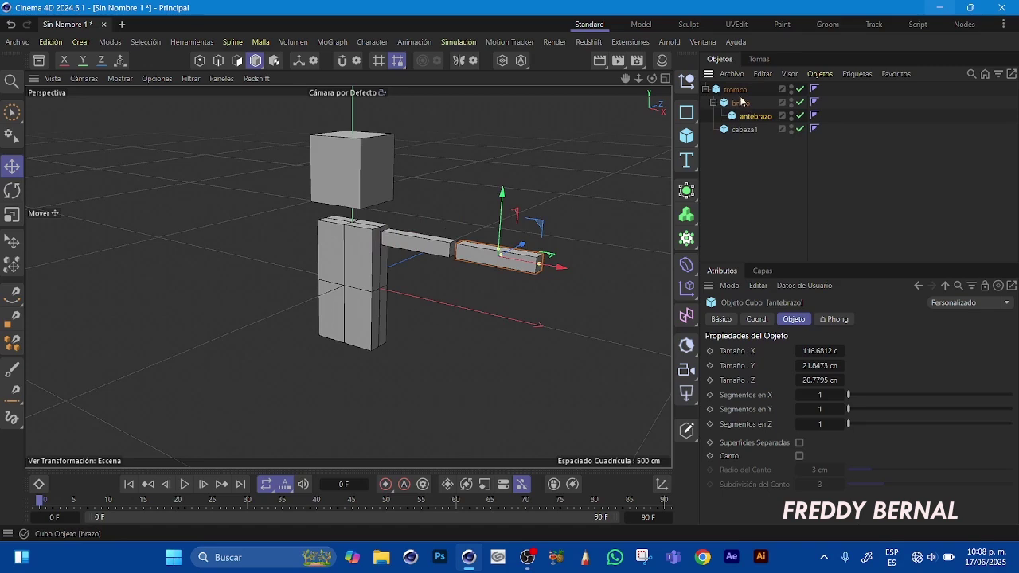
click(735, 90)
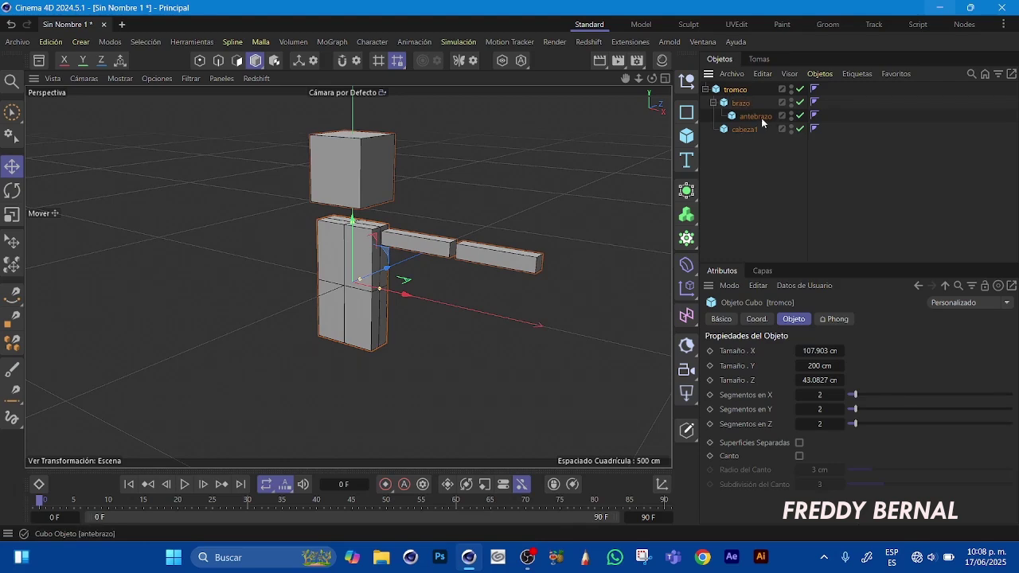
click(757, 318)
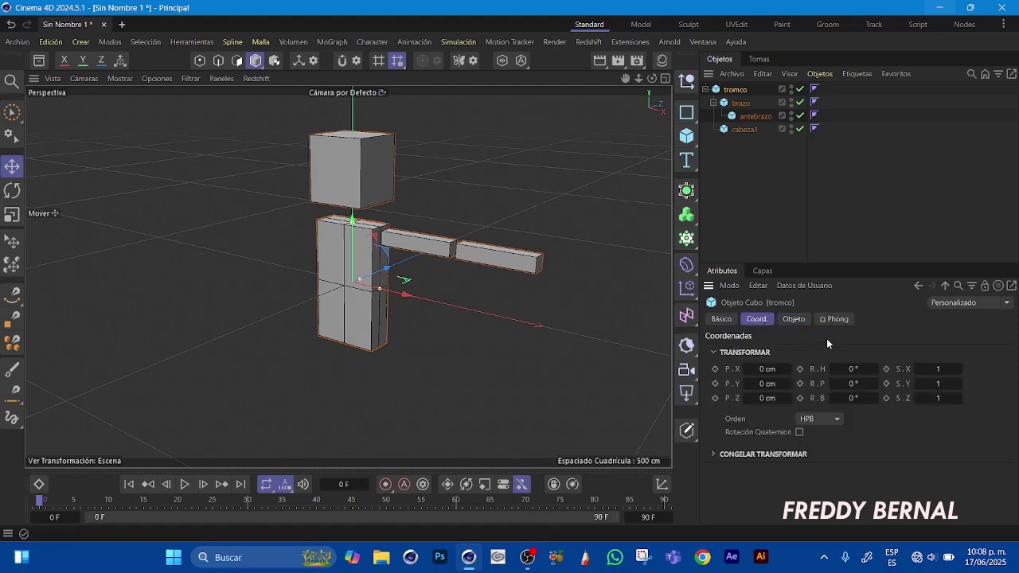
Switch the viewport to the Frontal projection and turn on axis editing
click(81, 78)
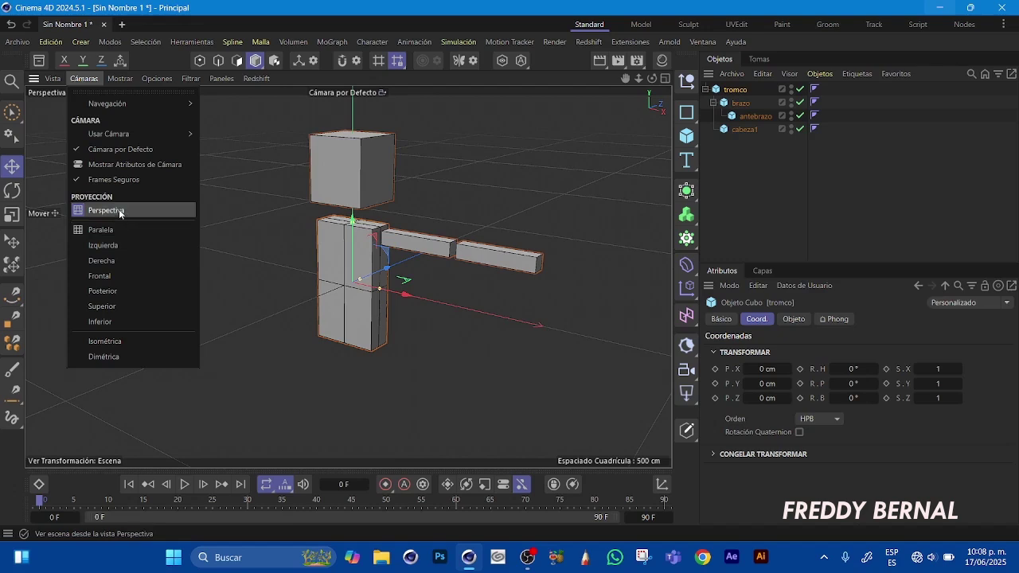
click(621, 86)
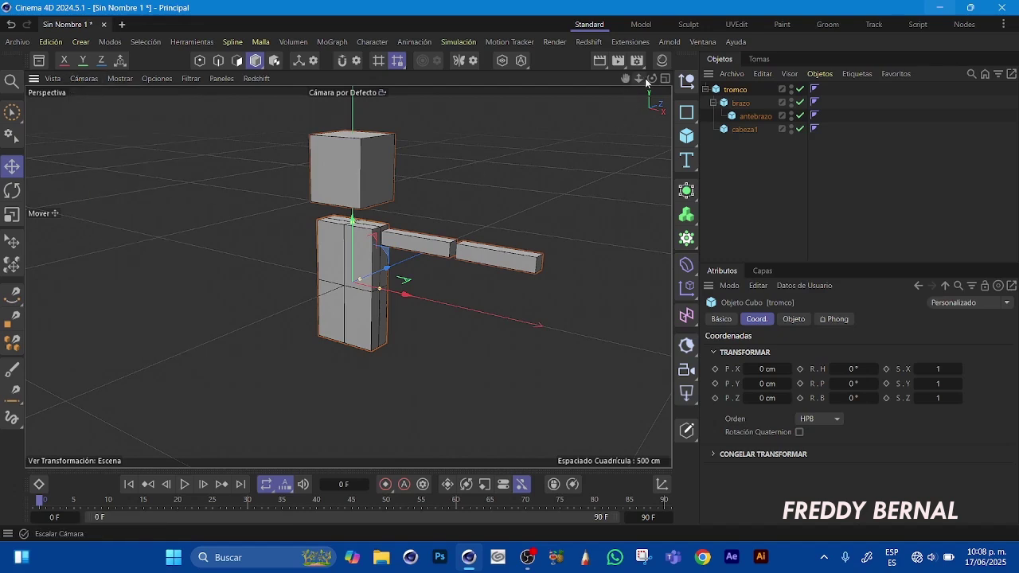
drag(652, 79, 668, 81)
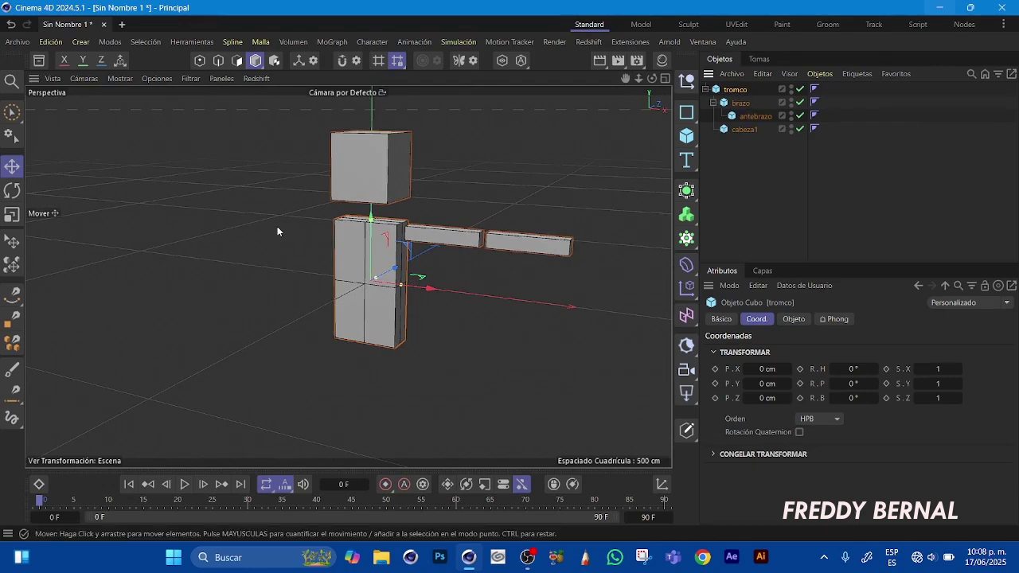
click(84, 78)
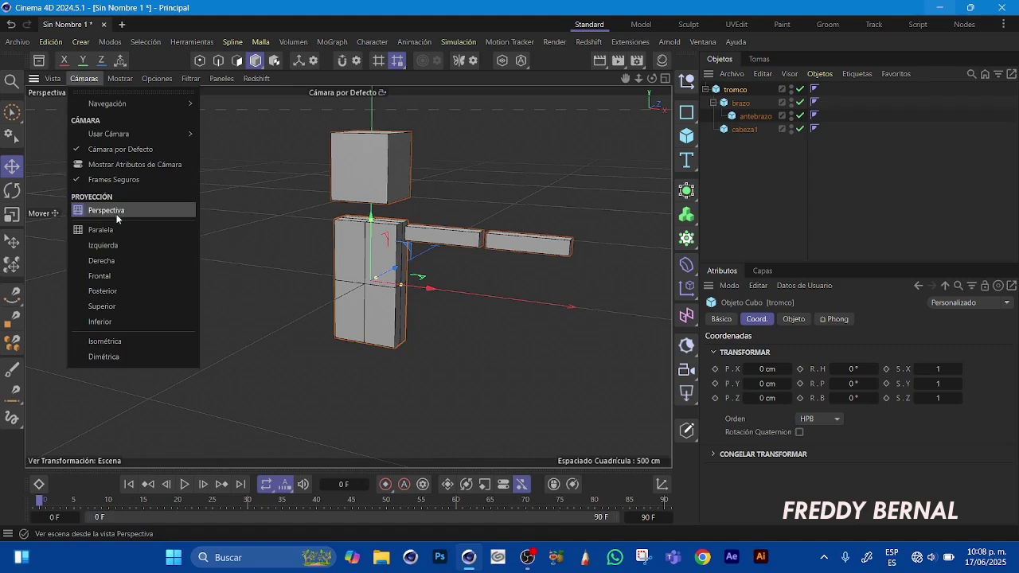
click(107, 276)
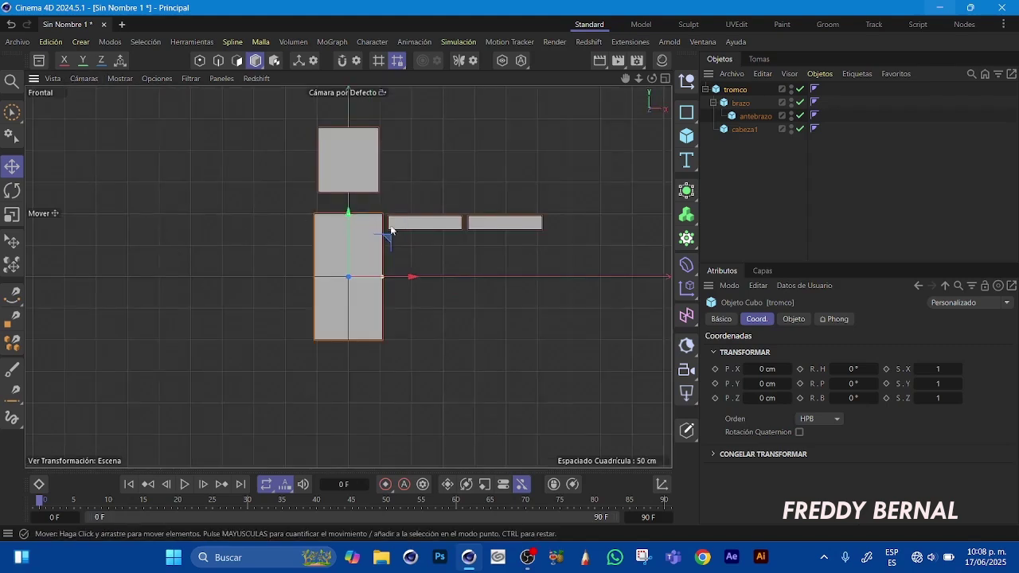
click(298, 61)
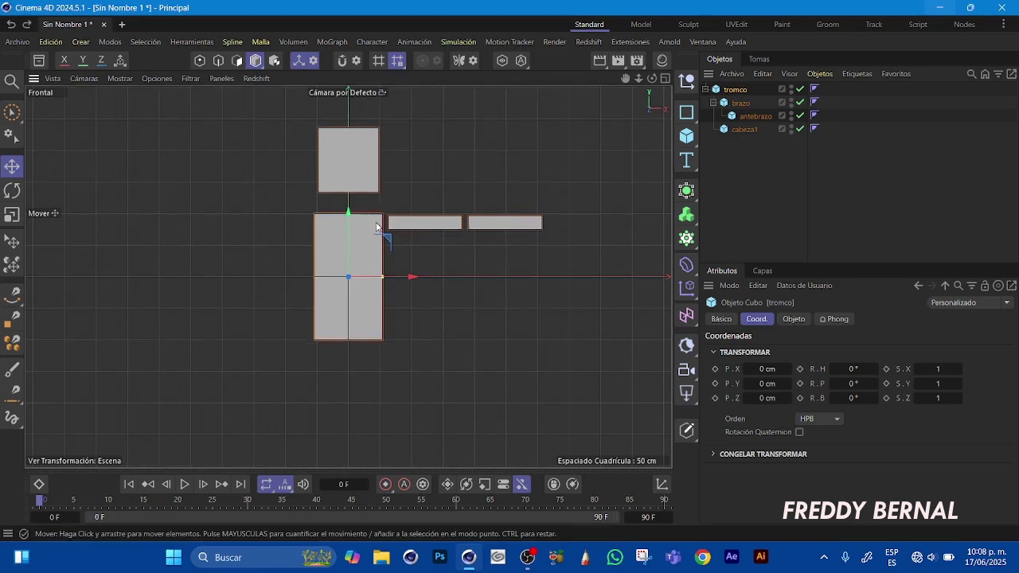
Convert tromco, brazo, antebrazo and cabeza1 into editable polygon objects and expand their hierarchy
drag(726, 148, 762, 80)
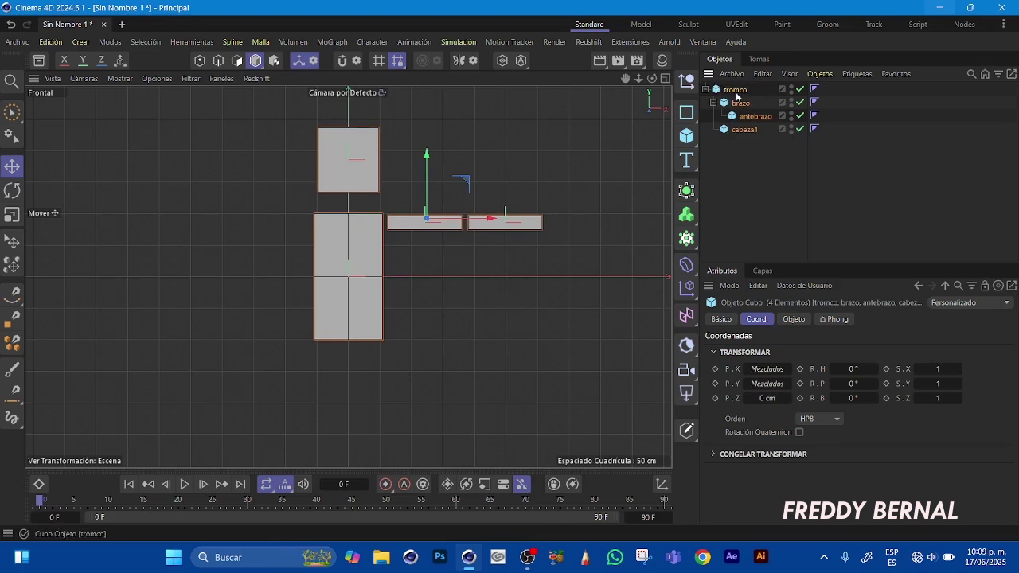
drag(710, 140, 762, 76)
click(687, 432)
click(705, 89)
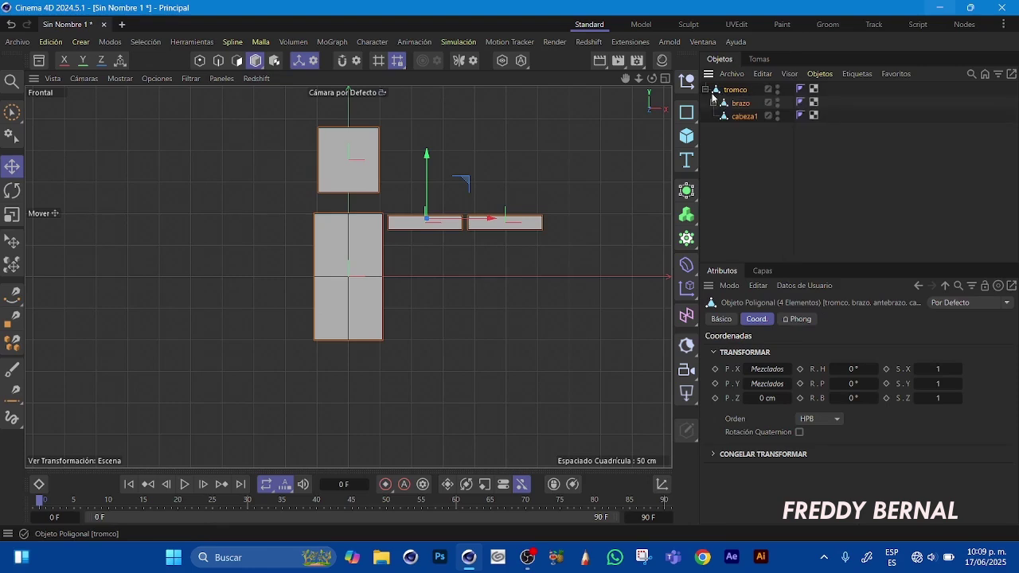
click(712, 102)
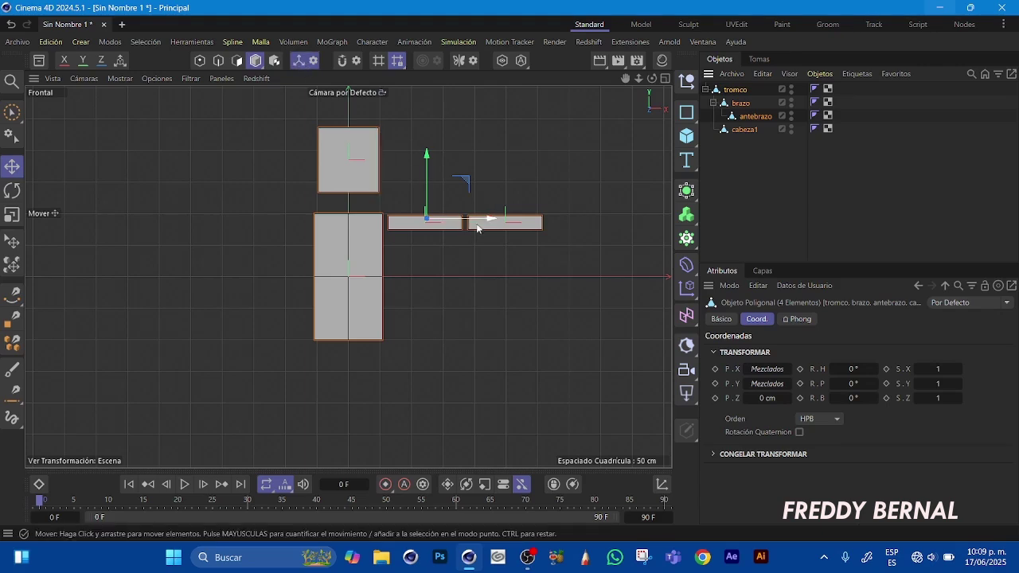
Lower tromco's axis to the bottom edge of the torso, at about -99.35 cm in Y
click(739, 103)
click(735, 90)
drag(348, 214, 356, 297)
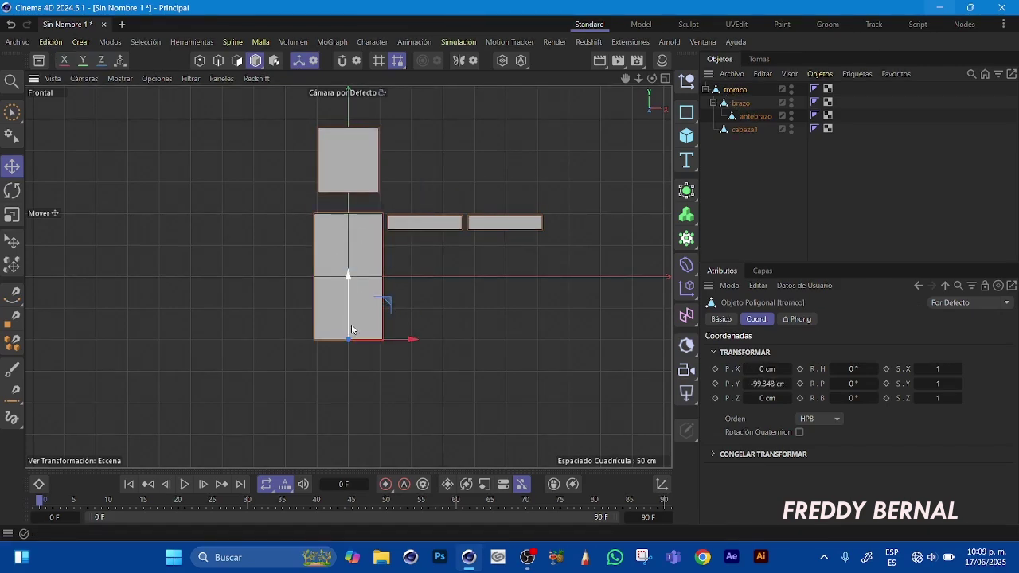
Move the axes of brazo and antebrazo along X to the inner end of each arm bar
click(739, 107)
drag(491, 229, 455, 229)
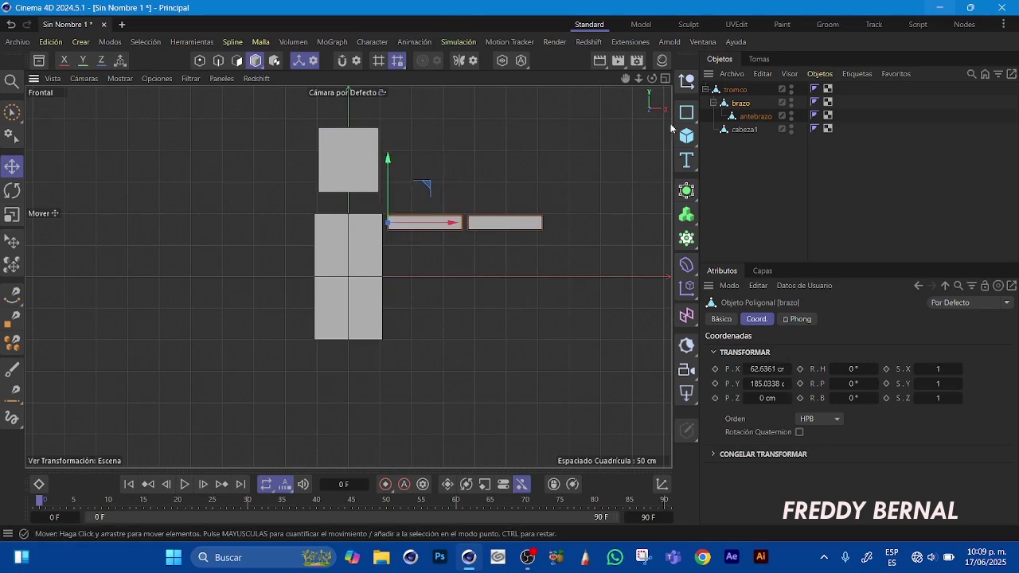
click(753, 116)
drag(565, 222, 528, 223)
Lower cabeza1's axis to the base of the head, at about 231.59 cm in Y, and return to the Perspectiva projection with axis editing off
click(746, 129)
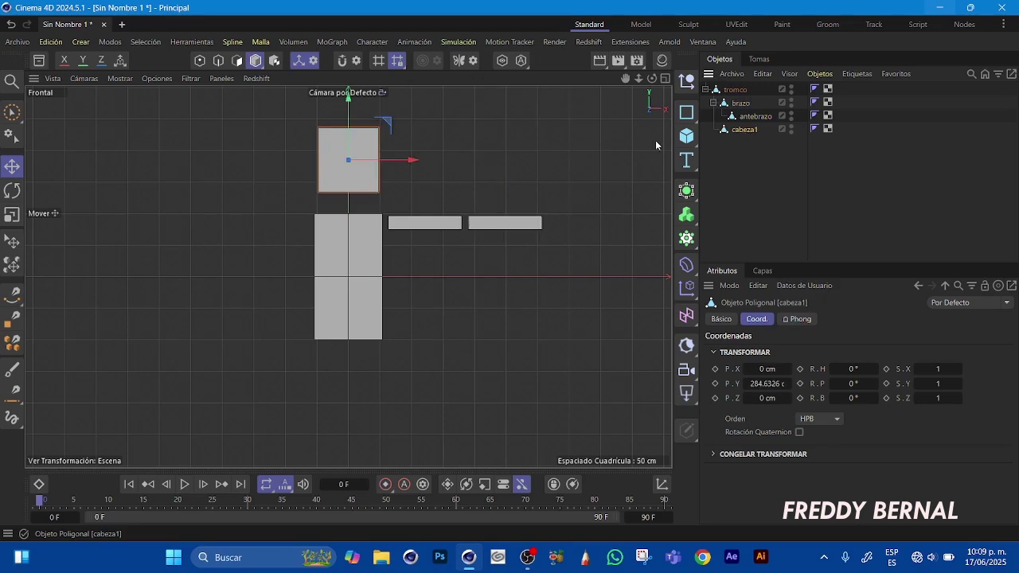
drag(348, 120, 360, 177)
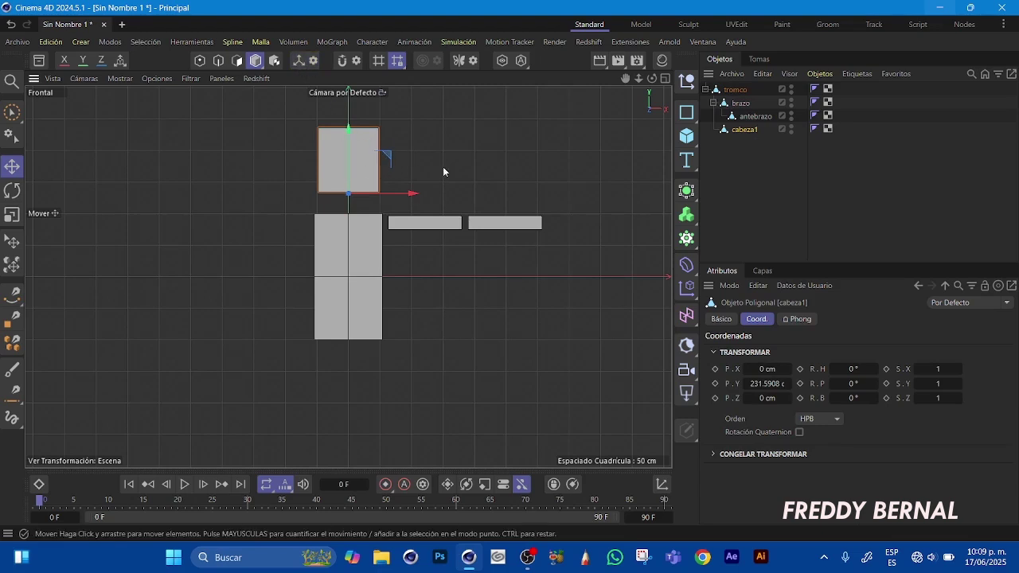
click(742, 90)
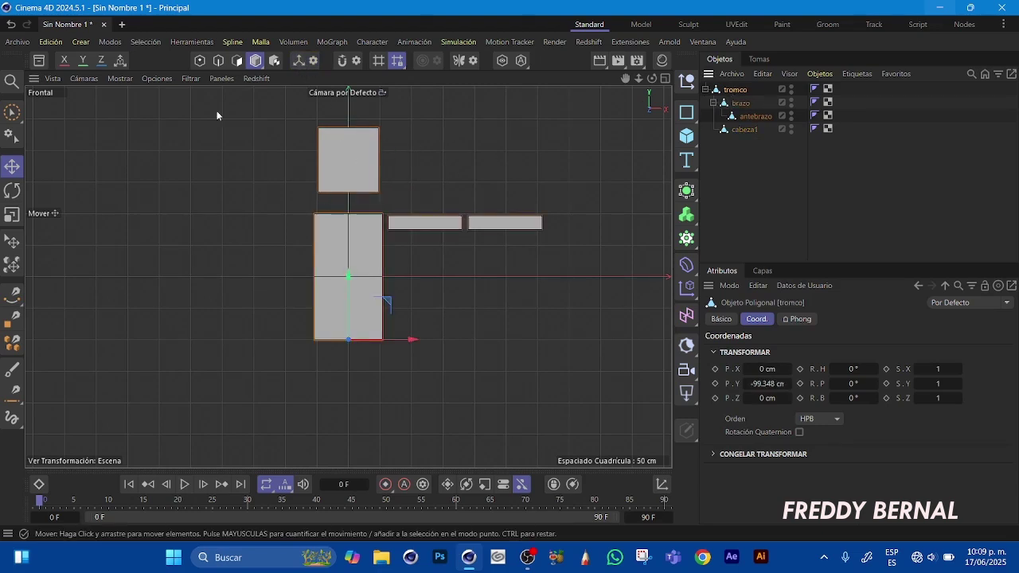
click(84, 78)
click(107, 209)
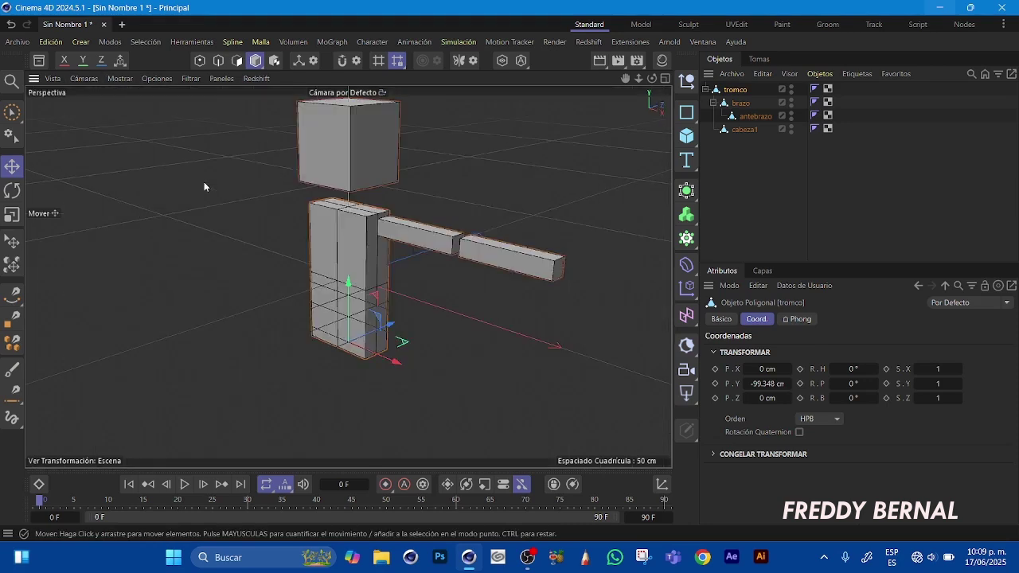
mouse_move(651, 78)
mouse_down()
mouse_move(659, 63)
mouse_move(653, 76)
mouse_up()
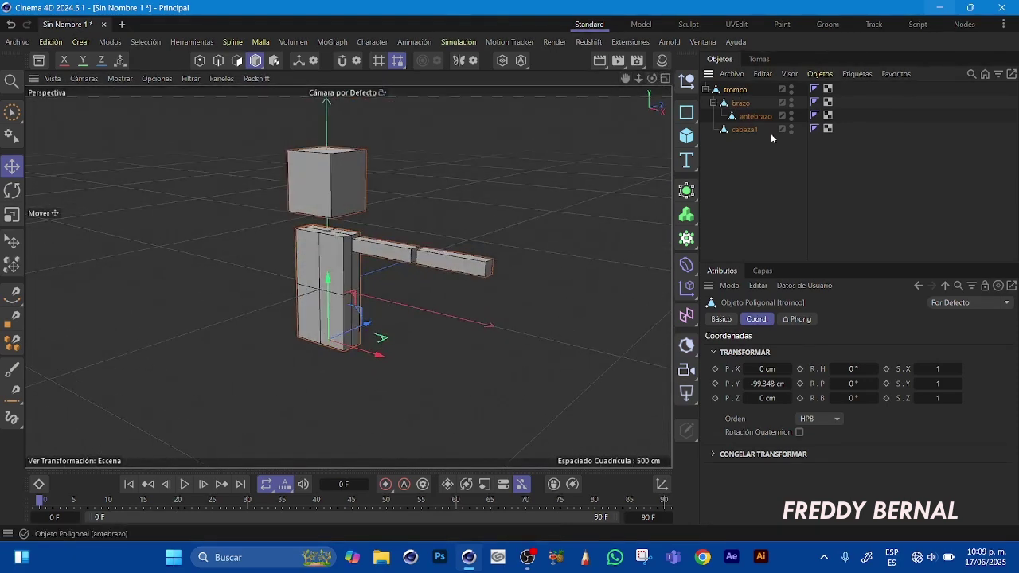
Test the arm joints by rotating brazo to a heading of -61° and antebrazo to a heading of -70°
mouse_move(852, 369)
mouse_down()
mouse_move(827, 362)
mouse_move(850, 369)
mouse_up()
click(740, 102)
drag(851, 368, 853, 368)
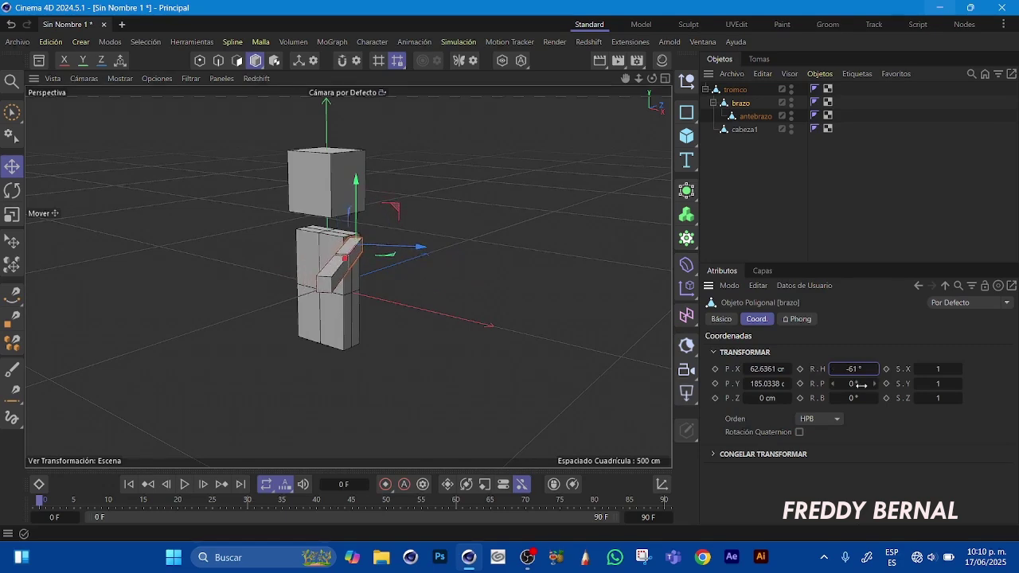
click(750, 117)
drag(852, 384, 825, 377)
Test the torso and head by rotating tromco to heading -7° and pitch 18°, and cabeza1 to heading 46° and pitch 15°
drag(651, 78, 781, 89)
click(781, 89)
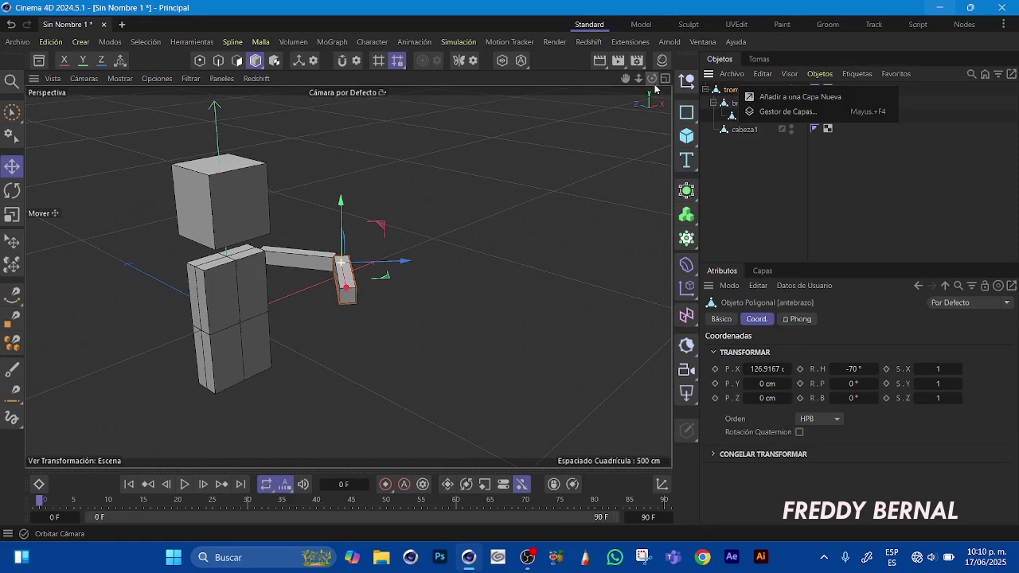
click(629, 94)
drag(652, 78, 555, 69)
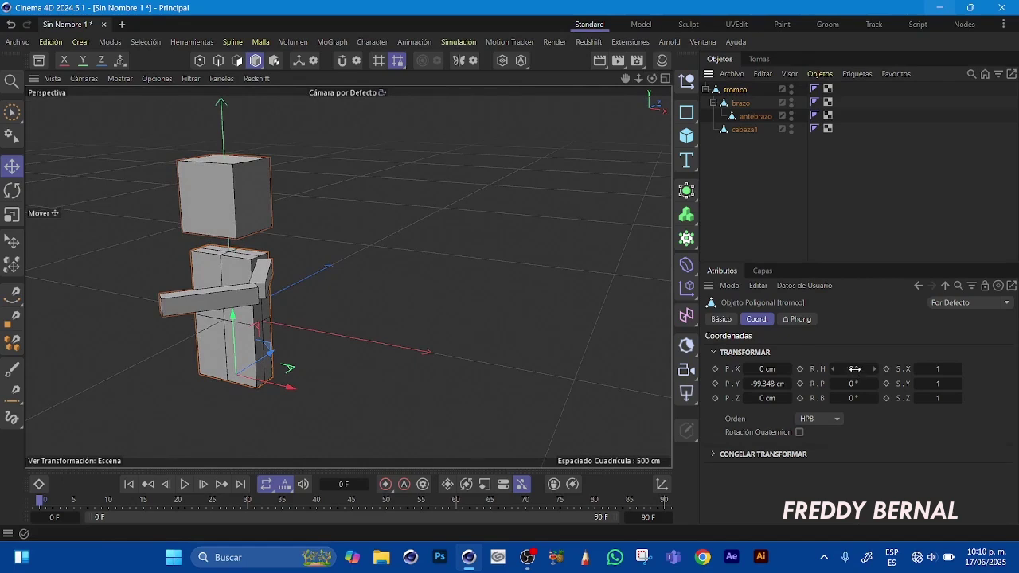
drag(851, 369, 867, 386)
mouse_move(832, 384)
mouse_down()
mouse_move(864, 384)
mouse_move(855, 369)
mouse_move(886, 368)
mouse_move(857, 382)
mouse_move(874, 383)
mouse_move(842, 383)
mouse_up()
click(744, 129)
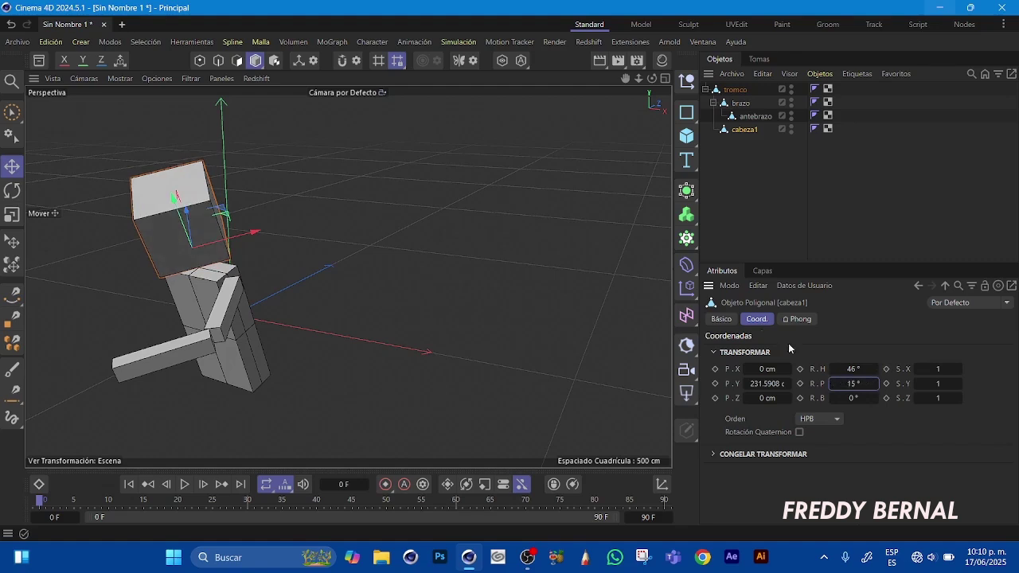
drag(626, 79, 670, 60)
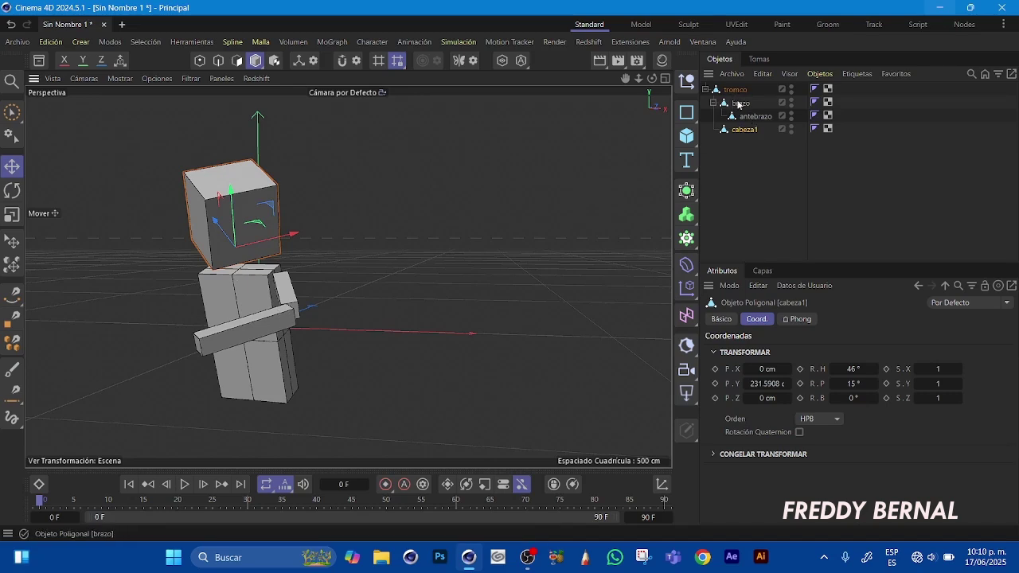
Set cabeza1's heading and pitch to 0° and antebrazo's heading to 0°
click(851, 368)
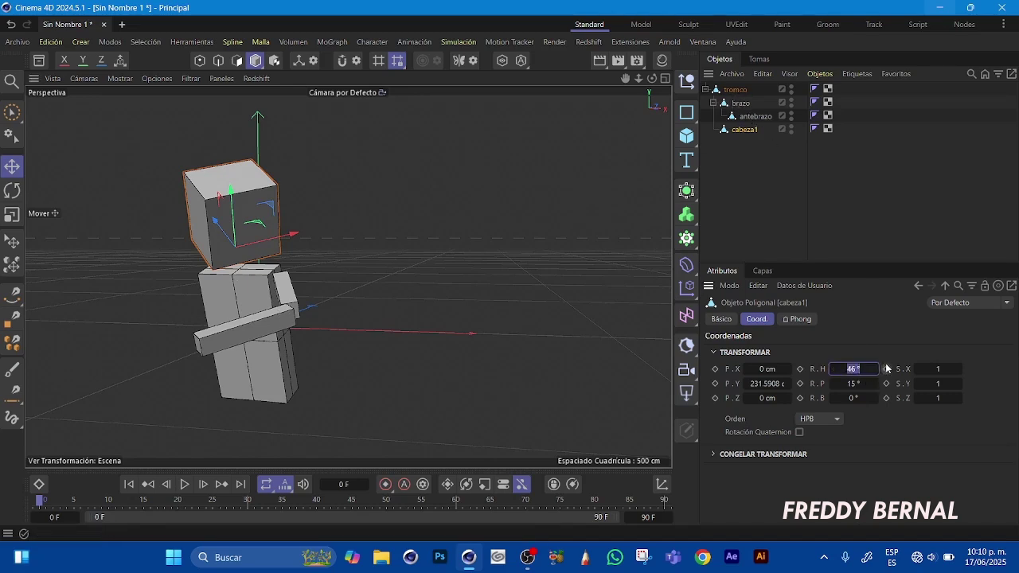
click(853, 384)
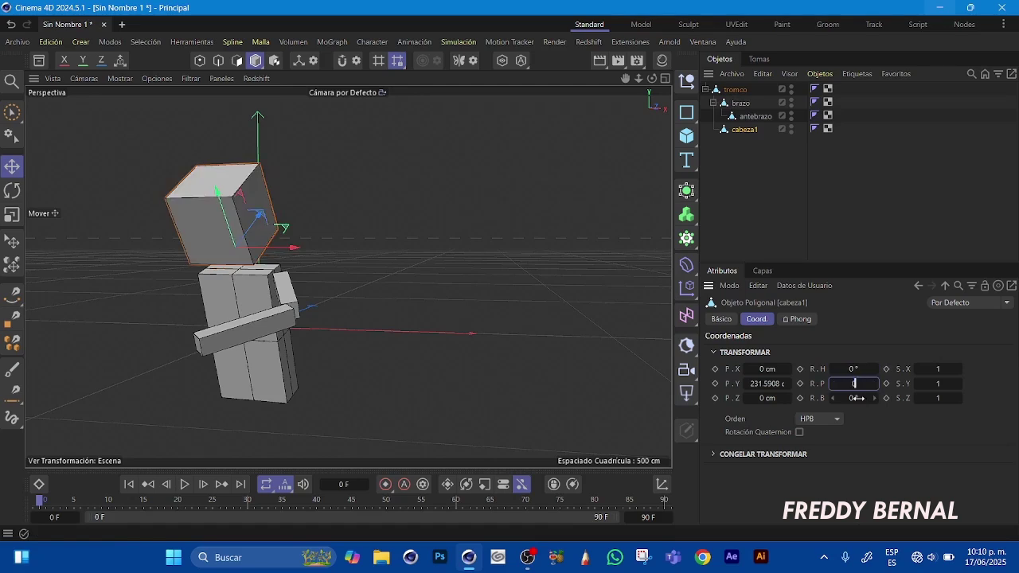
click(749, 118)
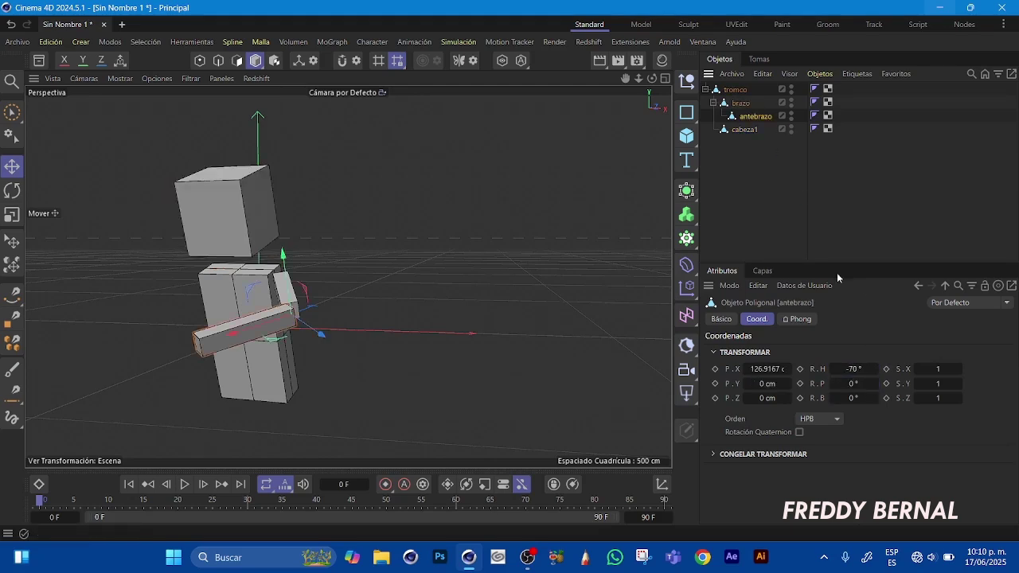
click(853, 369)
text(0)
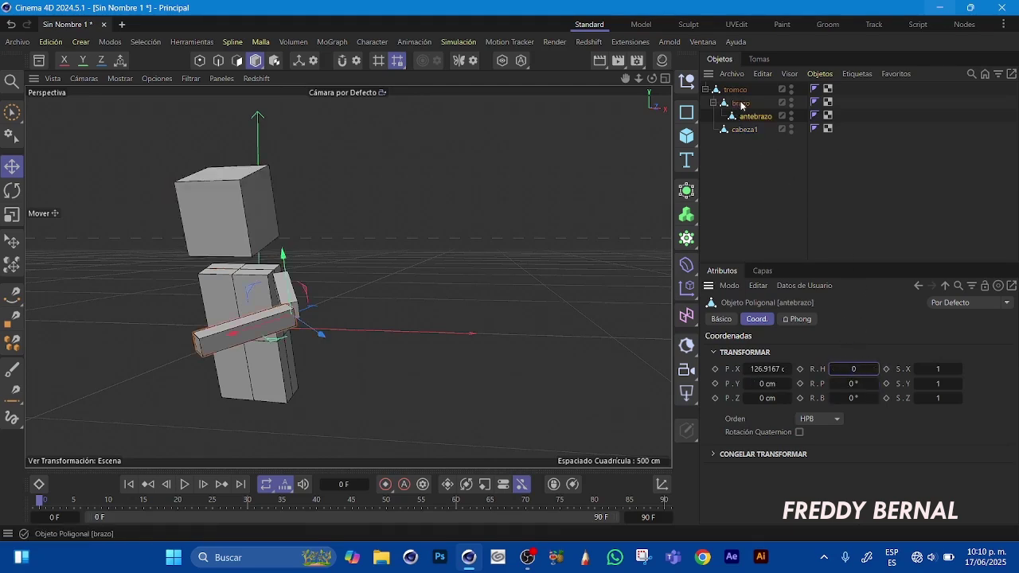
Set brazo's heading to 0° and tromco's heading and pitch to 0°
click(742, 105)
click(852, 368)
text(0)
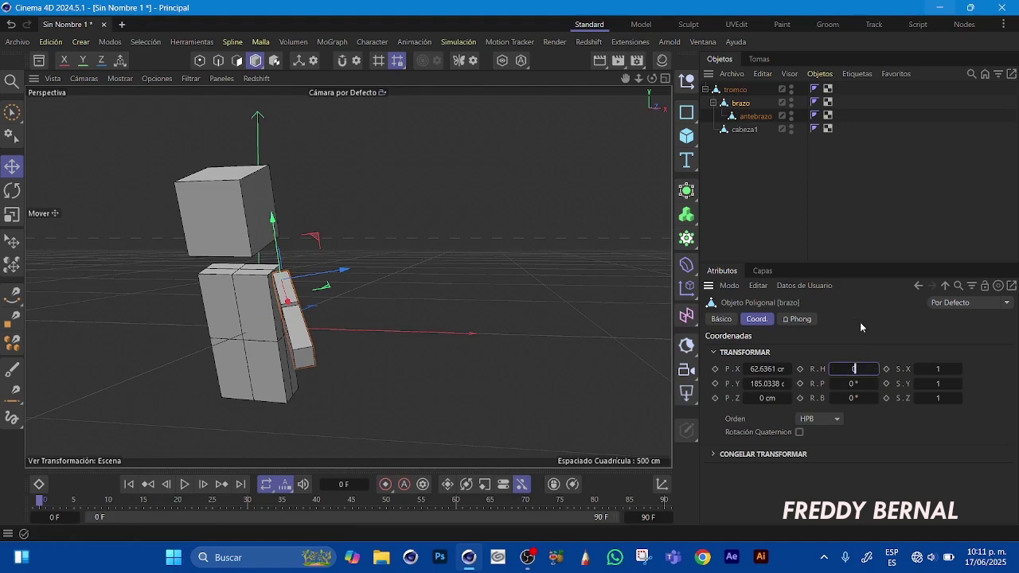
click(734, 89)
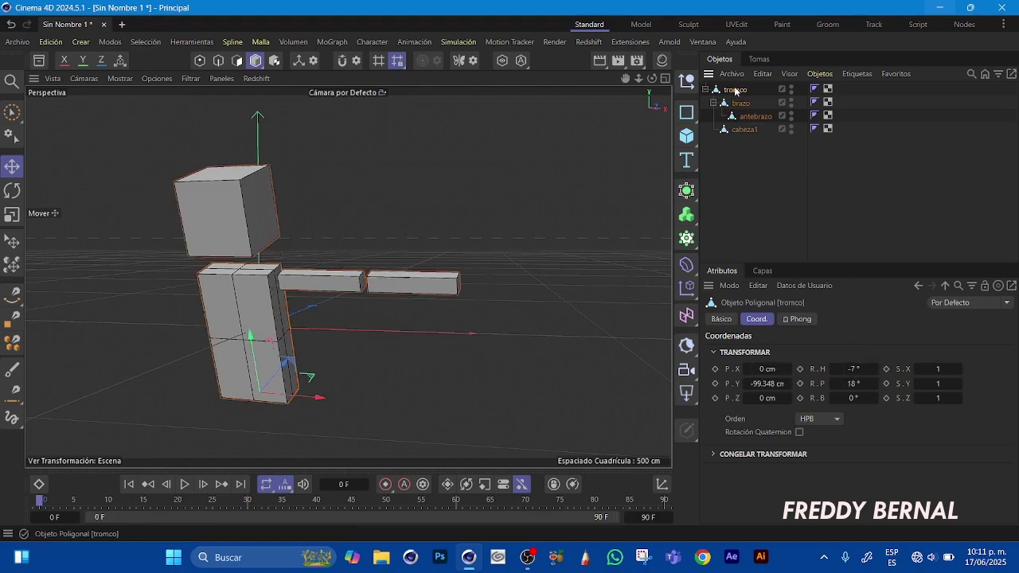
text(0)
click(853, 383)
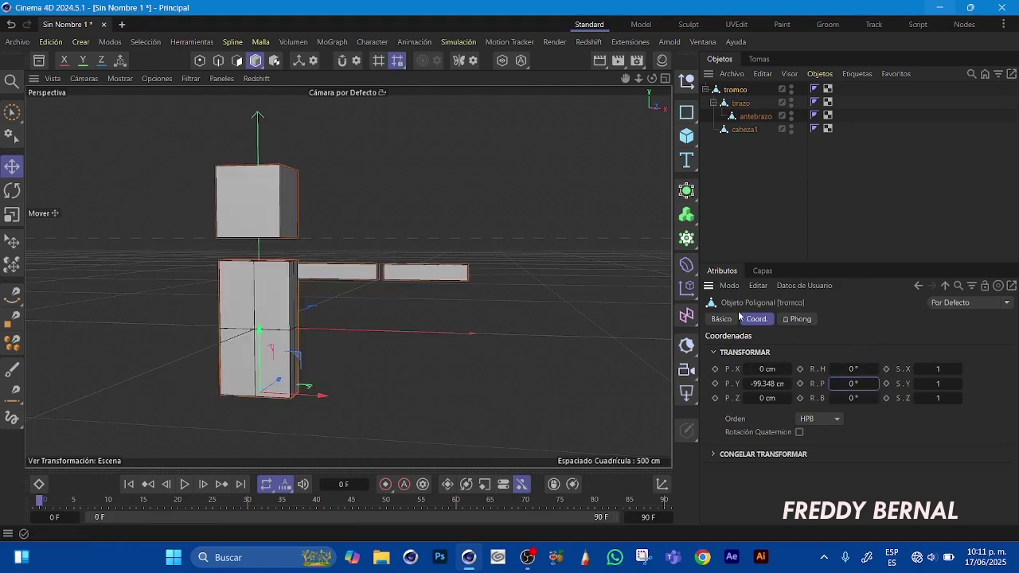
drag(652, 78, 592, 108)
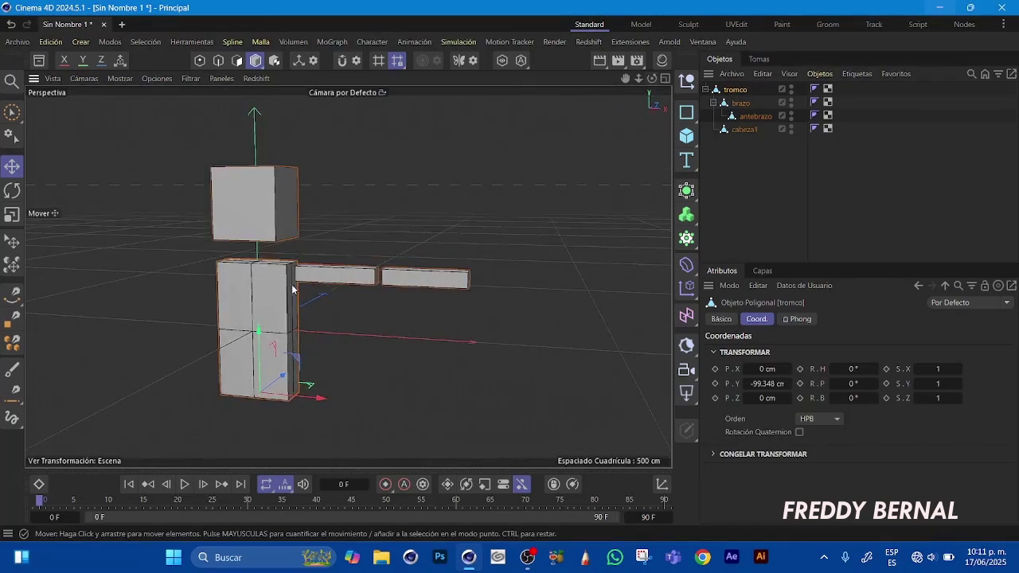
mouse_move(651, 78)
mouse_down()
mouse_move(631, 70)
mouse_move(643, 90)
mouse_move(654, 85)
mouse_move(636, 64)
mouse_move(661, 80)
mouse_up()
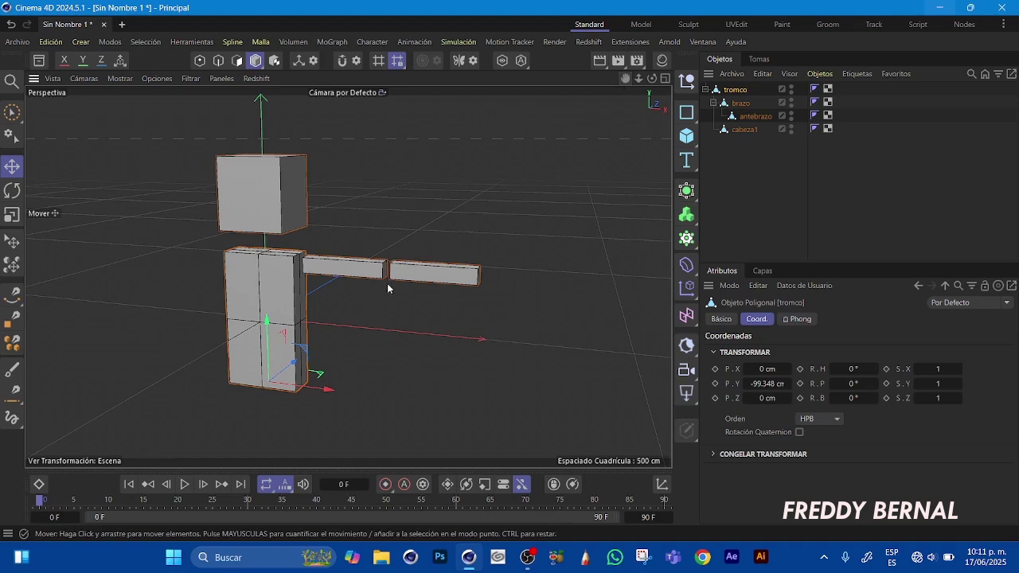
click(40, 501)
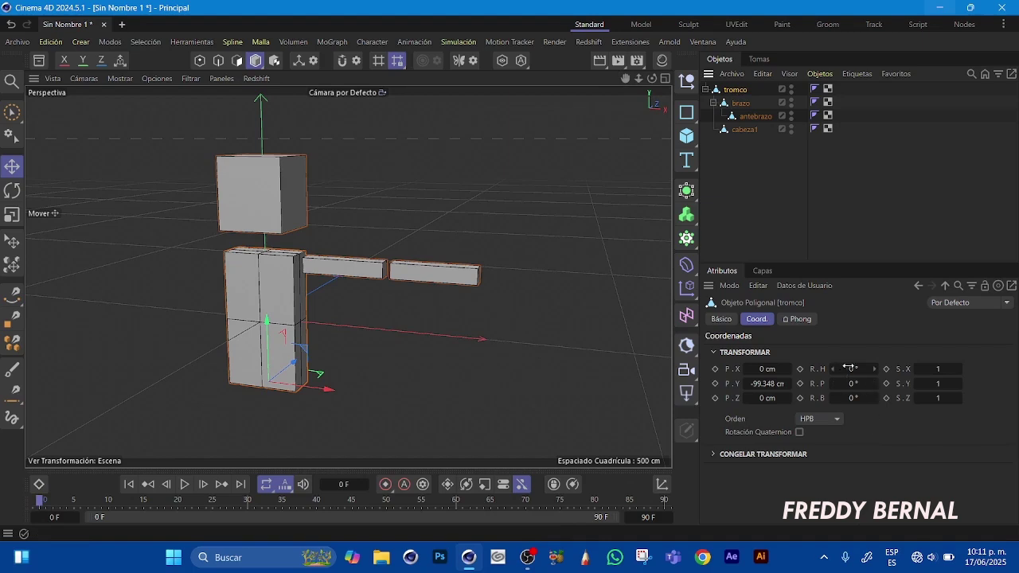
mouse_move(853, 368)
mouse_down()
mouse_move(836, 368)
mouse_move(849, 368)
mouse_up()
key(ctrl+z)
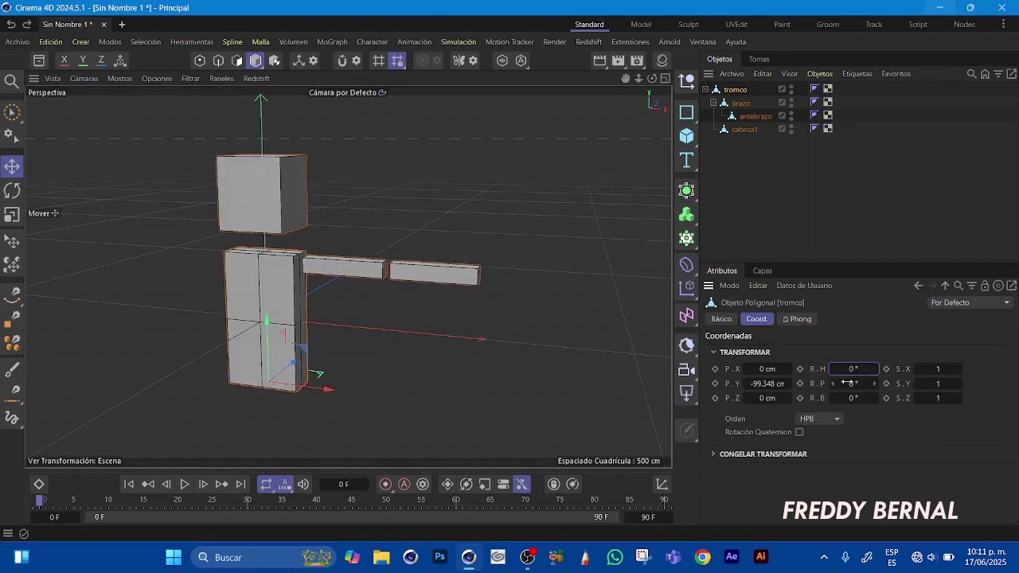
drag(854, 383, 868, 384)
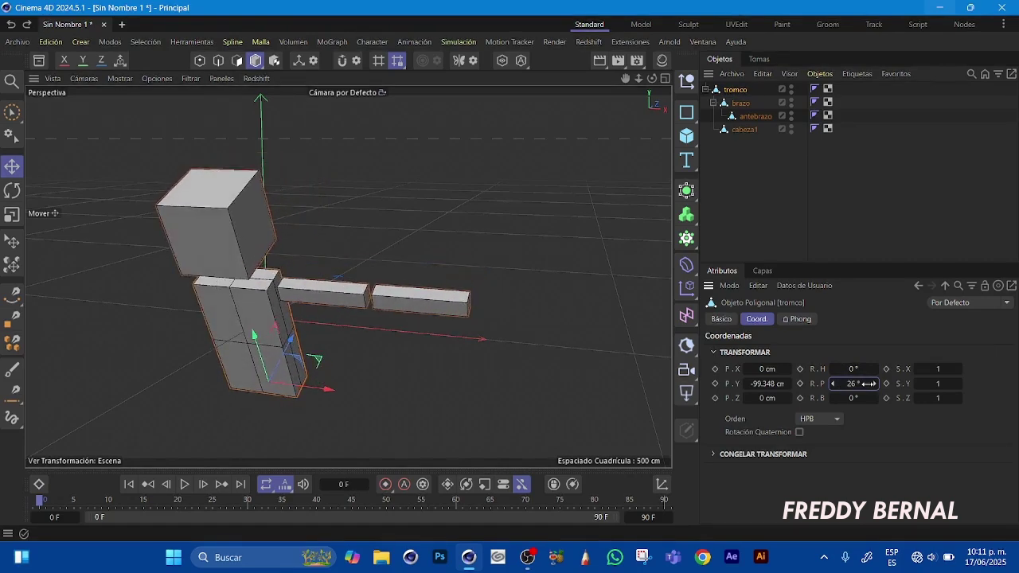
key(ctrl+z)
Keyframe tromco's pitch at 0° on frame 0 and at 23° on frame 10
click(800, 384)
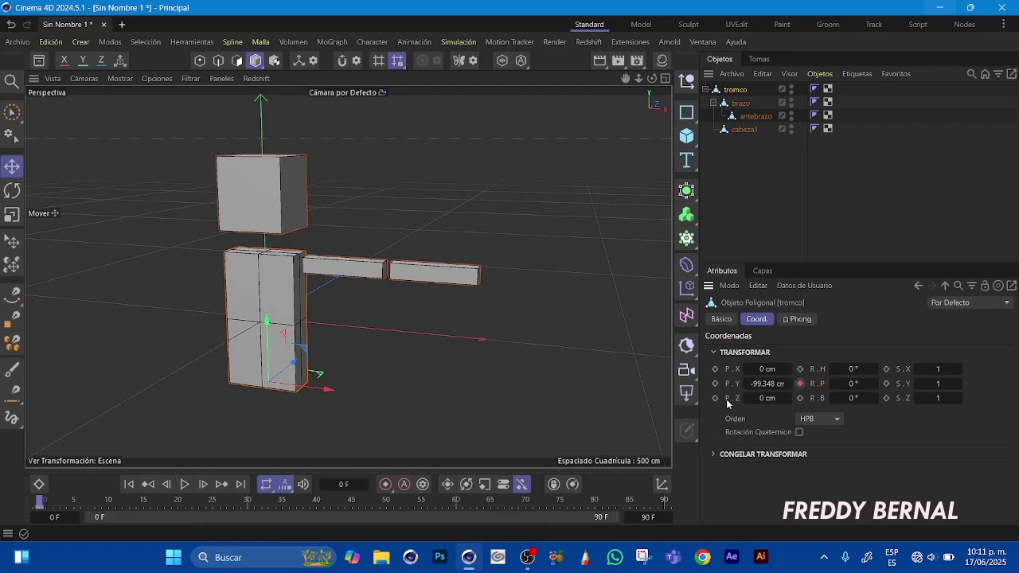
drag(86, 508, 116, 503)
drag(852, 384, 871, 385)
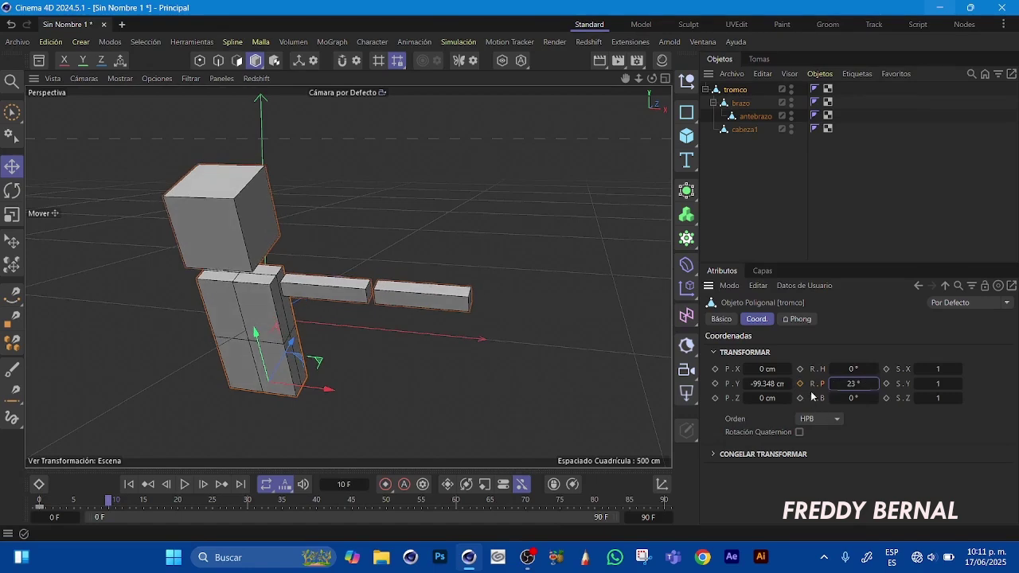
click(800, 384)
Lower brazo beside the torso with a bank of 64° and keyframe the bank on frames 0 and 5
drag(108, 501, 38, 501)
click(750, 115)
click(740, 103)
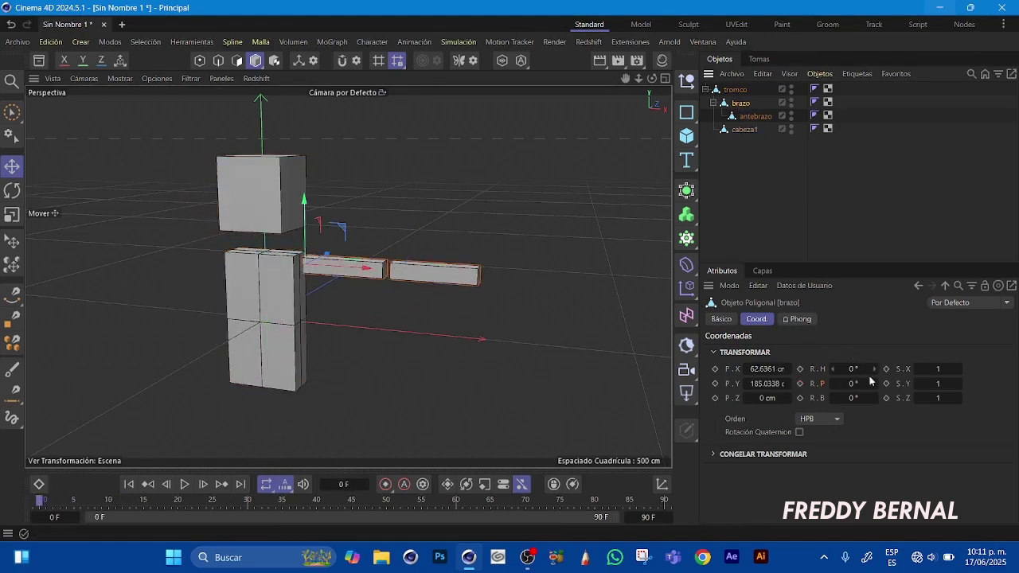
drag(848, 384, 885, 404)
key(ctrl+z)
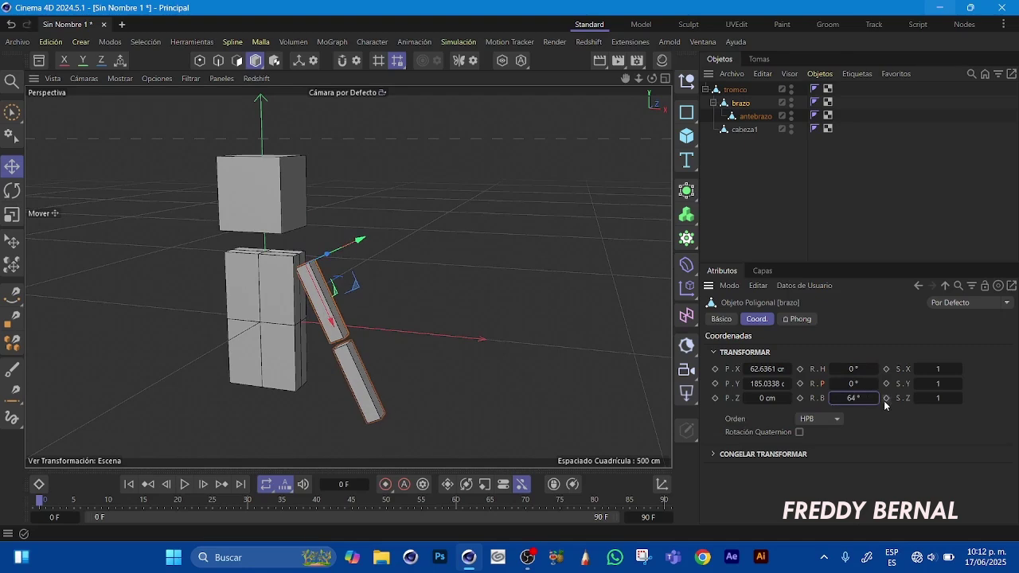
click(801, 398)
click(77, 501)
mouse_move(77, 501)
mouse_down()
mouse_move(112, 504)
mouse_move(74, 508)
mouse_up()
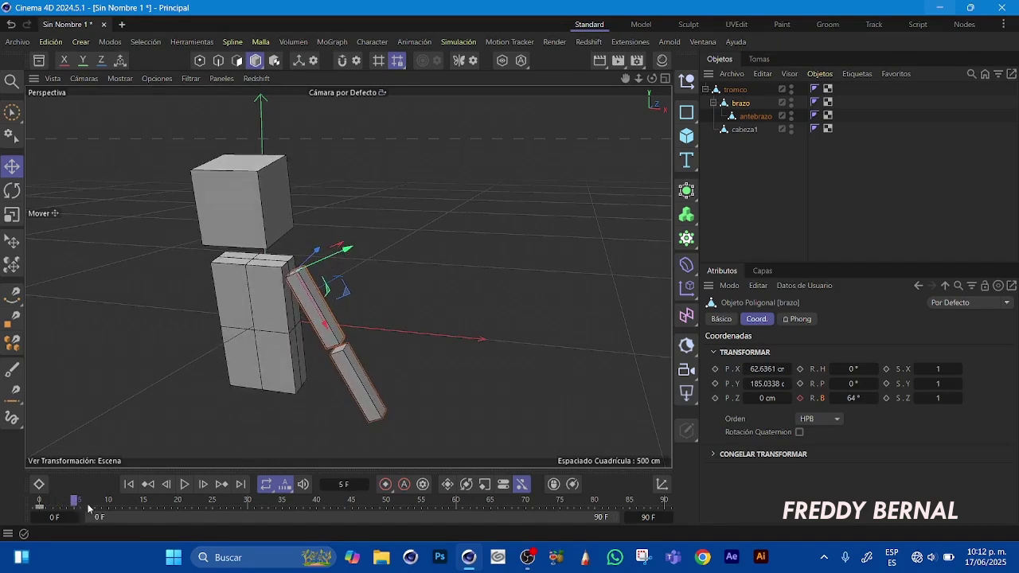
click(800, 399)
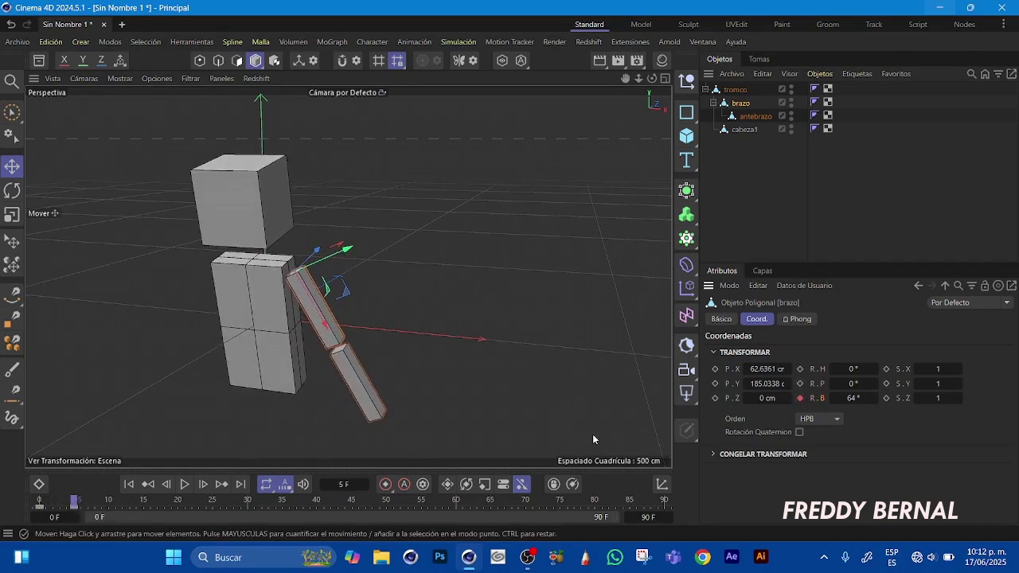
Keyframe brazo's pitch at -46° on frame 15 and at 0° on frame 10
click(80, 502)
drag(79, 503, 144, 508)
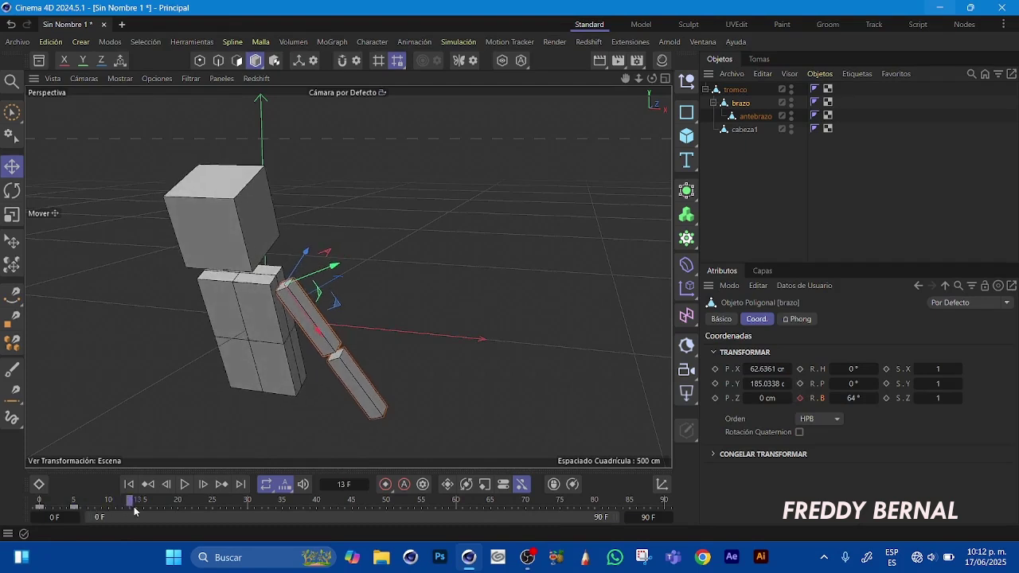
drag(852, 400, 818, 384)
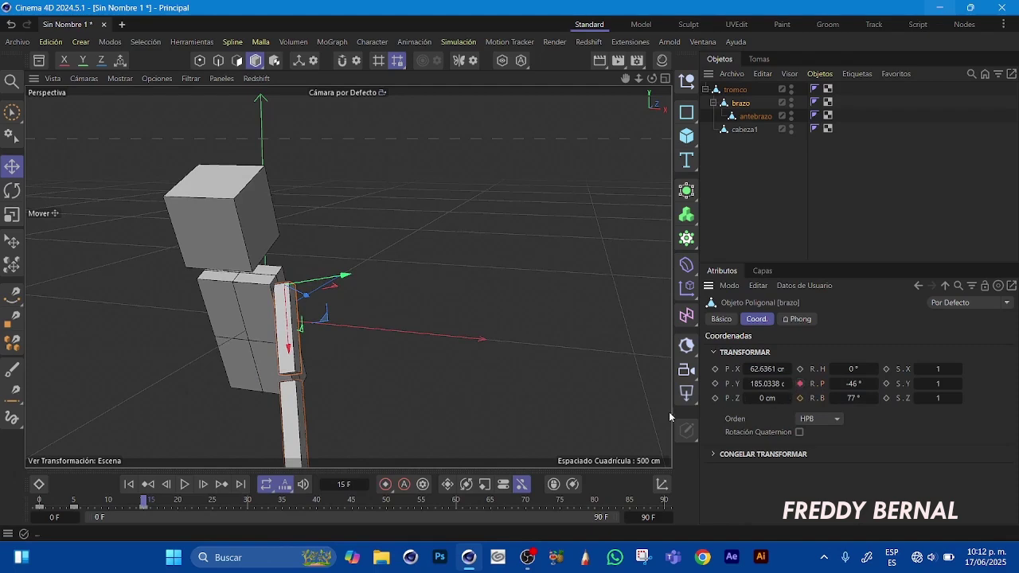
drag(142, 503, 110, 502)
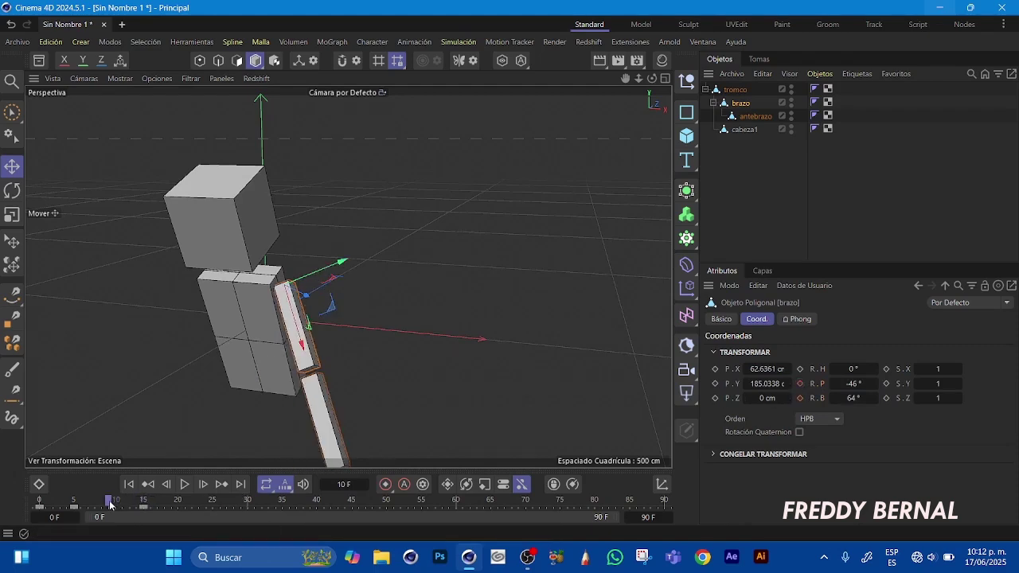
click(854, 383)
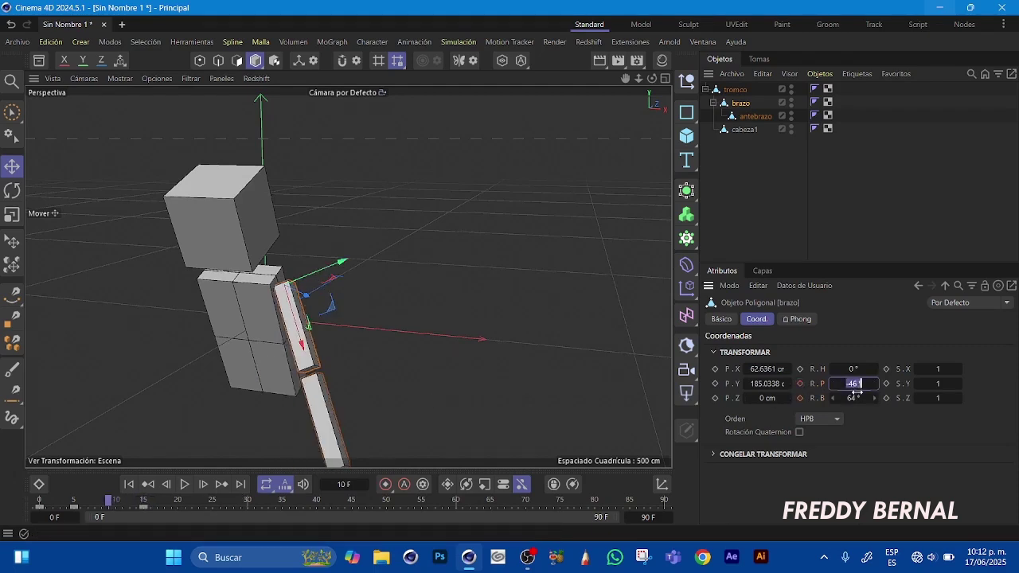
key(Return)
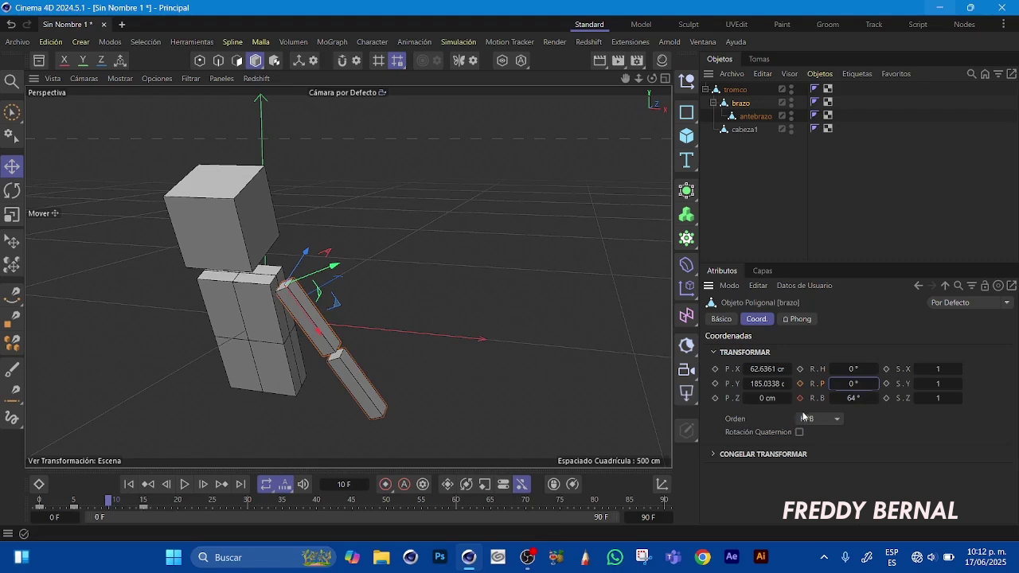
click(800, 385)
drag(109, 501, 184, 483)
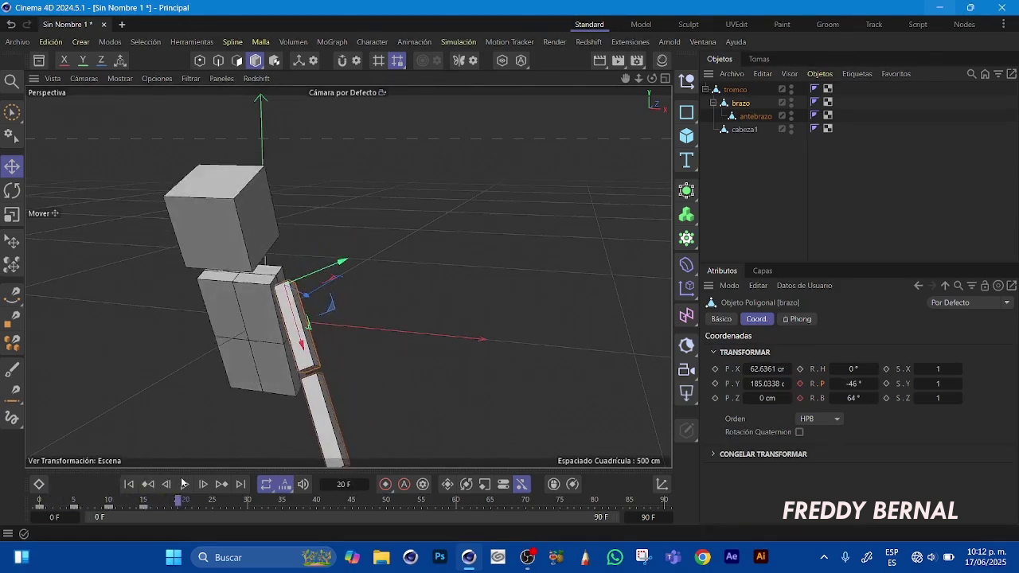
Keyframe antebrazo's heading at 4° on frame 10 and at -110° on frame 20
click(750, 119)
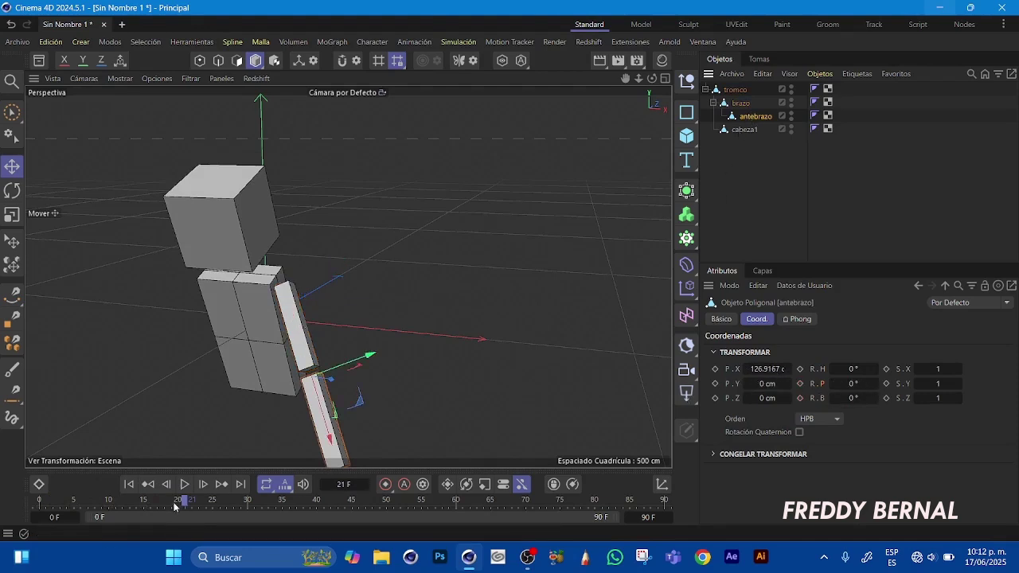
drag(186, 501, 109, 513)
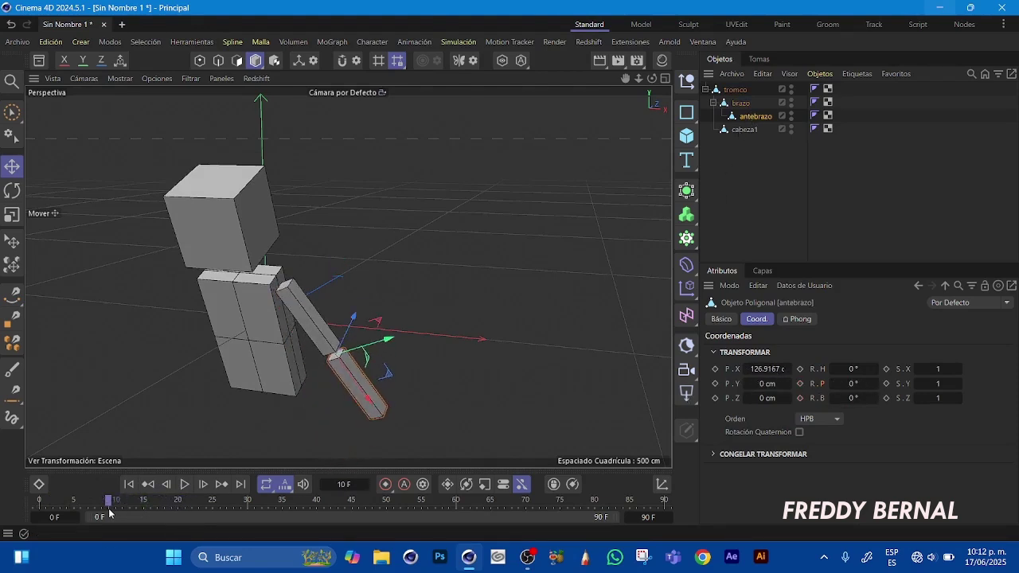
mouse_move(849, 383)
mouse_down()
mouse_move(841, 385)
mouse_move(859, 410)
mouse_move(849, 371)
mouse_move(794, 374)
mouse_move(853, 375)
mouse_up()
key(ctrl+z)
click(800, 370)
drag(109, 502, 179, 507)
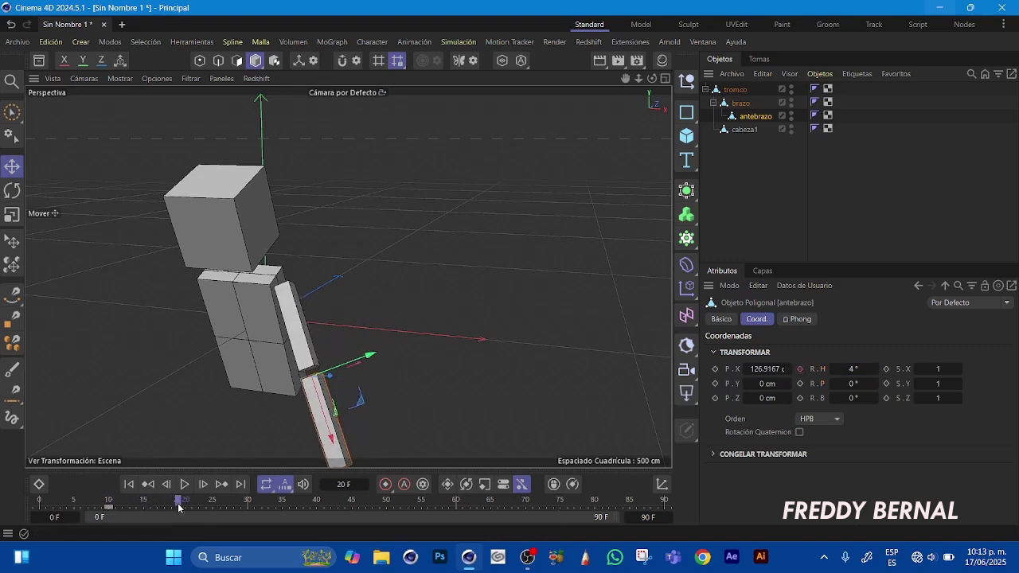
drag(851, 369, 814, 383)
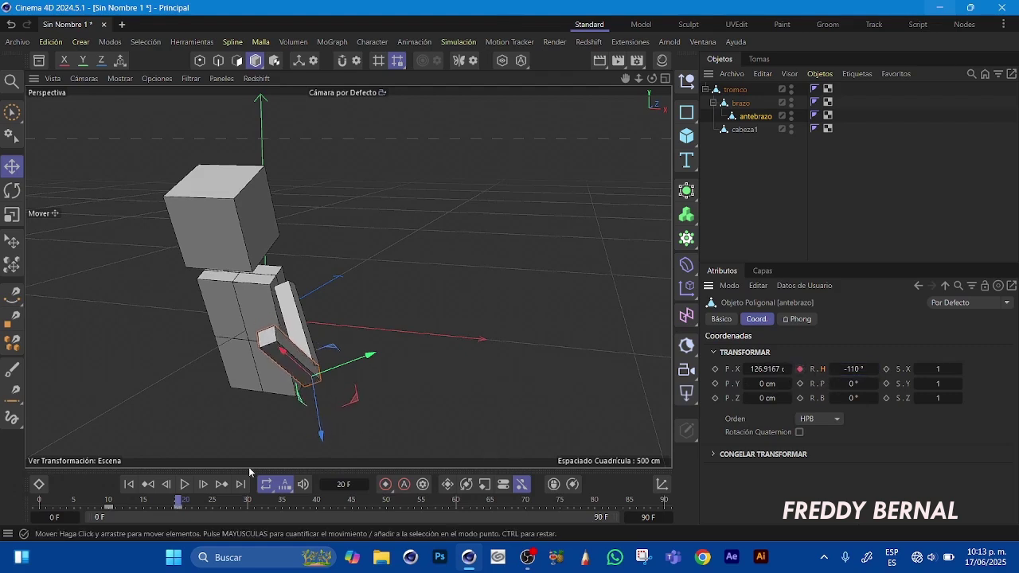
click(113, 506)
mouse_move(112, 506)
mouse_down()
mouse_move(13, 498)
mouse_move(228, 504)
mouse_move(46, 464)
mouse_move(250, 494)
mouse_move(87, 468)
mouse_move(107, 400)
mouse_move(185, 473)
mouse_move(138, 473)
mouse_move(143, 480)
mouse_up()
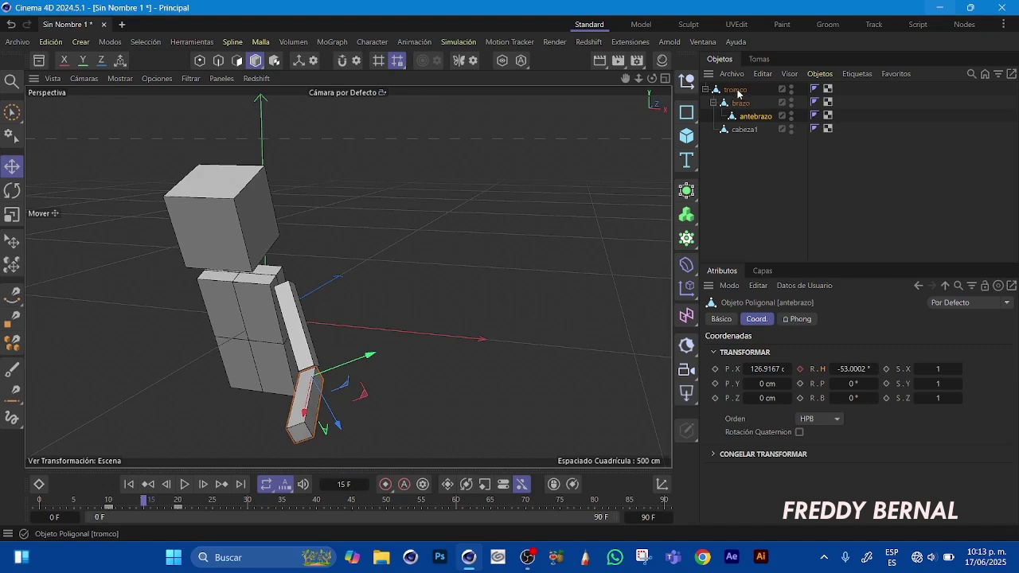
Keyframe cabeza1's heading at 0° on frame 15, and its heading at 37° and pitch at 18° on frame 25
click(746, 129)
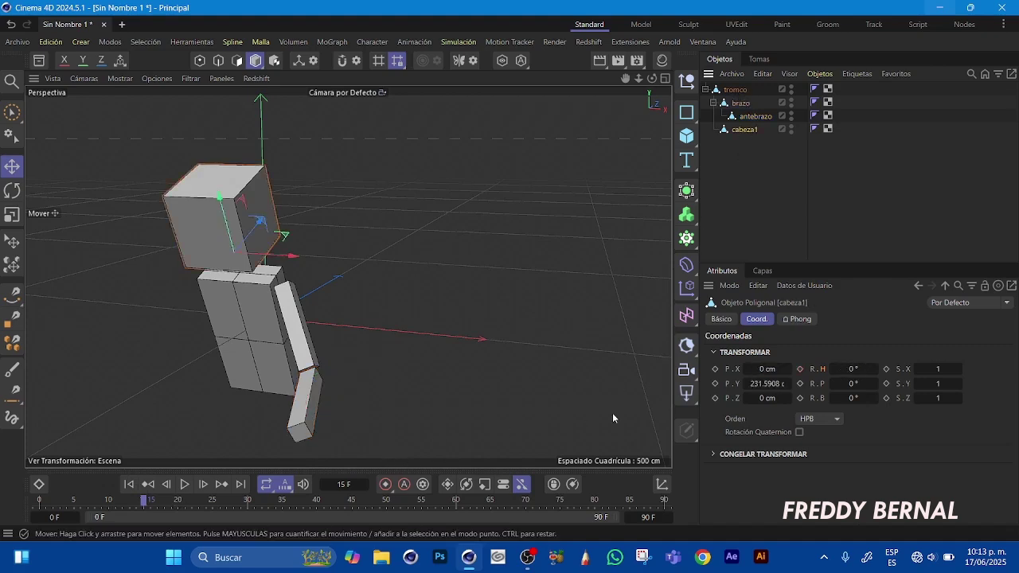
drag(849, 369, 850, 377)
key(ctrl+z)
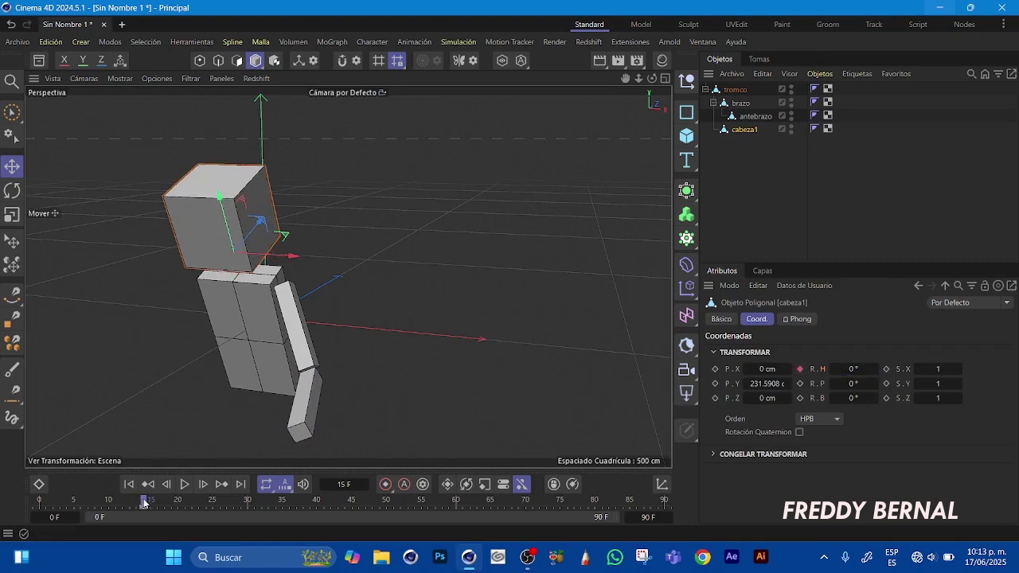
drag(144, 502, 210, 502)
drag(844, 368, 872, 369)
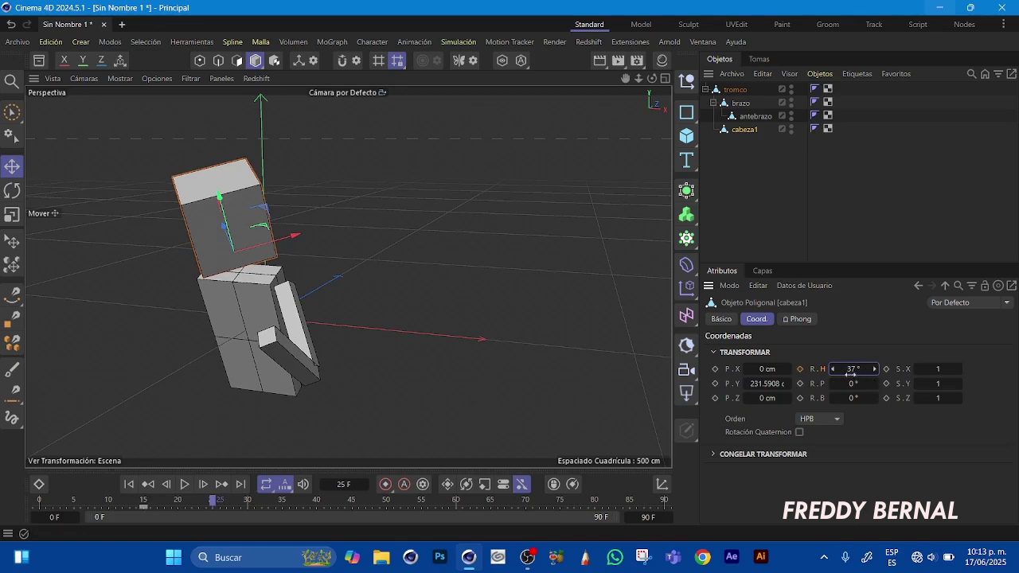
click(800, 370)
drag(856, 386, 856, 390)
click(801, 384)
Set cabeza1's pitch to 0° on frame 15 and keyframe it
click(144, 502)
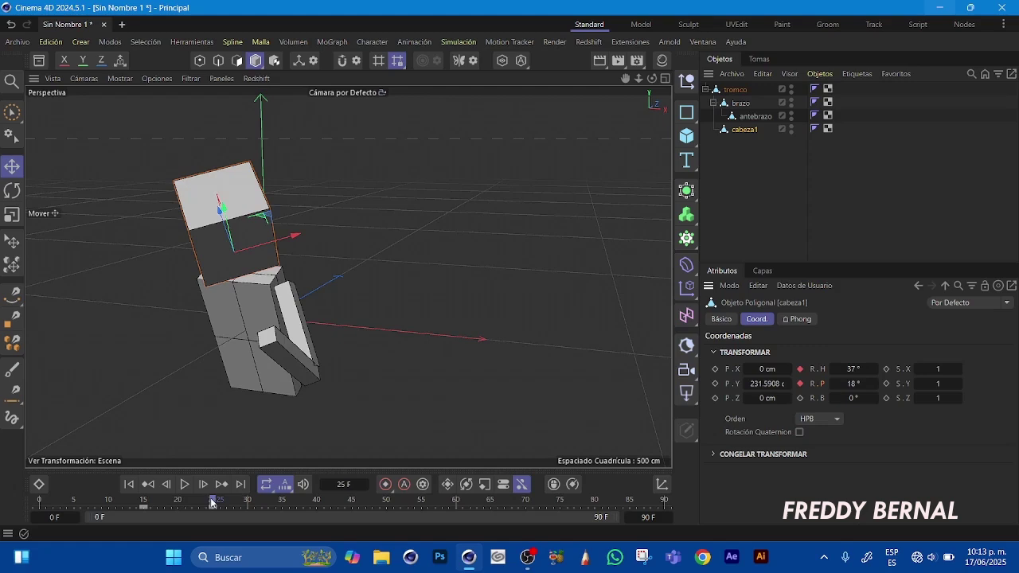
click(149, 501)
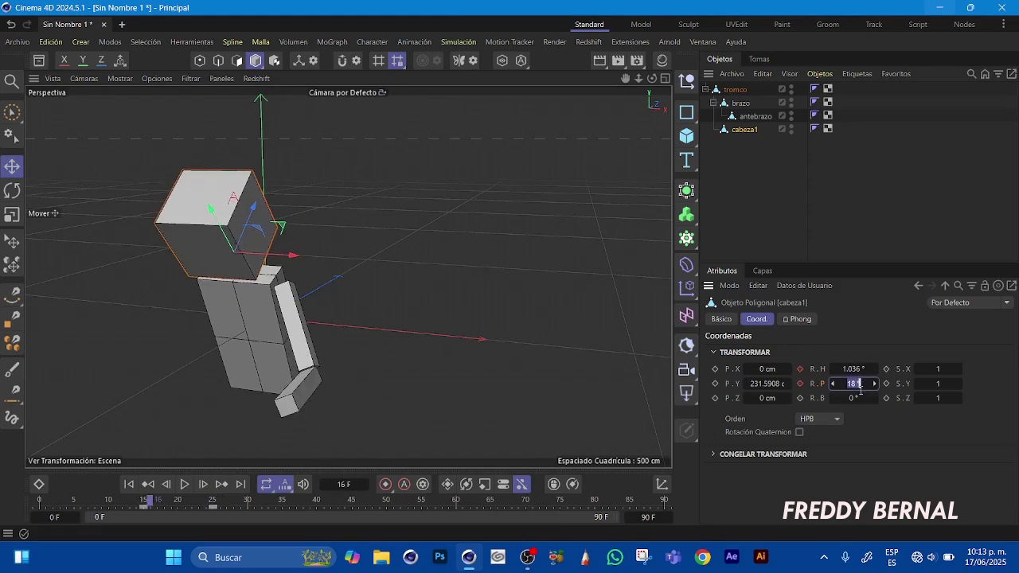
text(0)
key(Return)
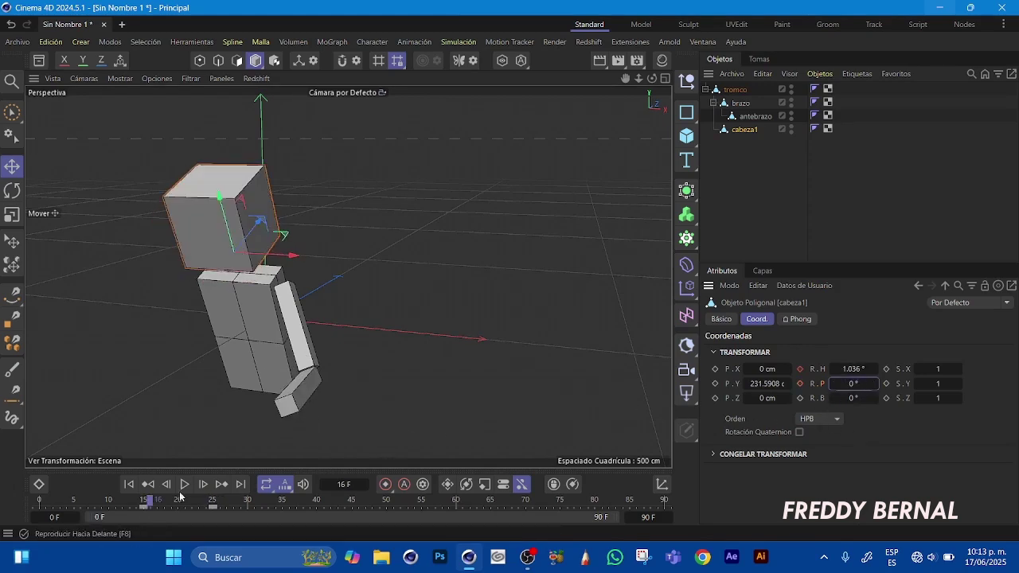
mouse_move(153, 501)
mouse_down()
mouse_move(126, 502)
mouse_move(144, 503)
mouse_up()
click(854, 384)
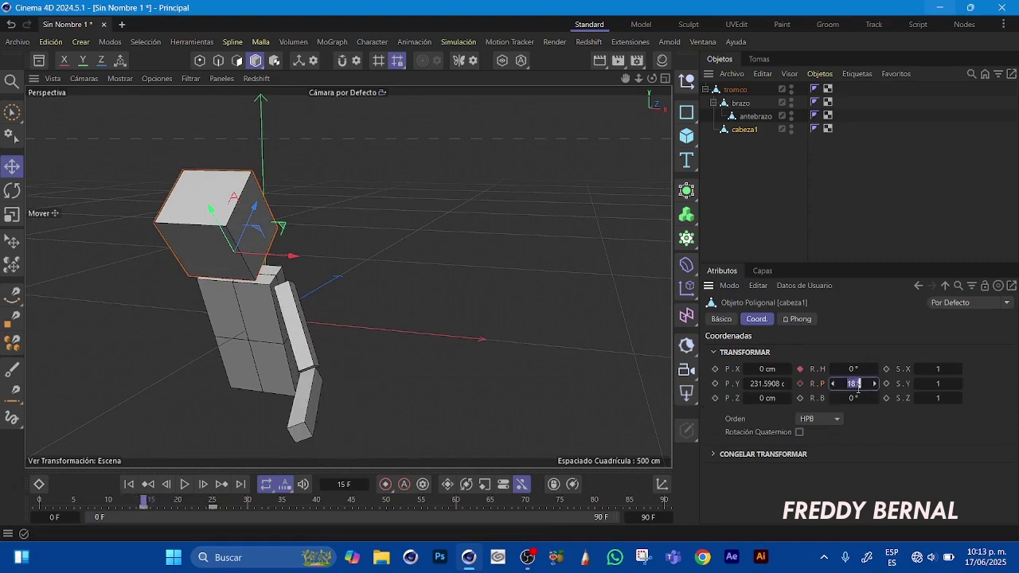
key(Return)
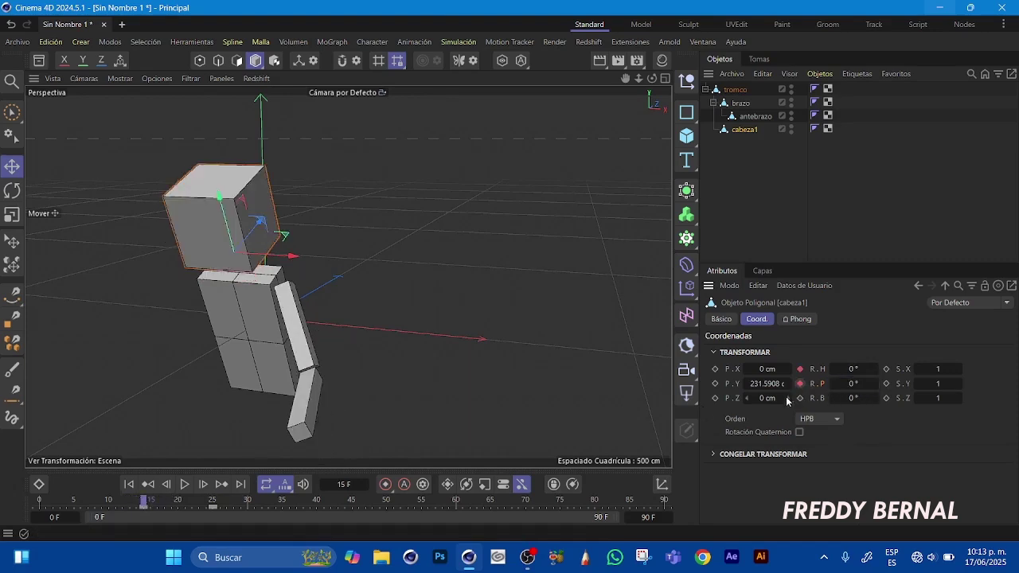
Play the animation to check the torso, arm and head motion, then return to frame 0
drag(129, 503, 32, 453)
click(185, 489)
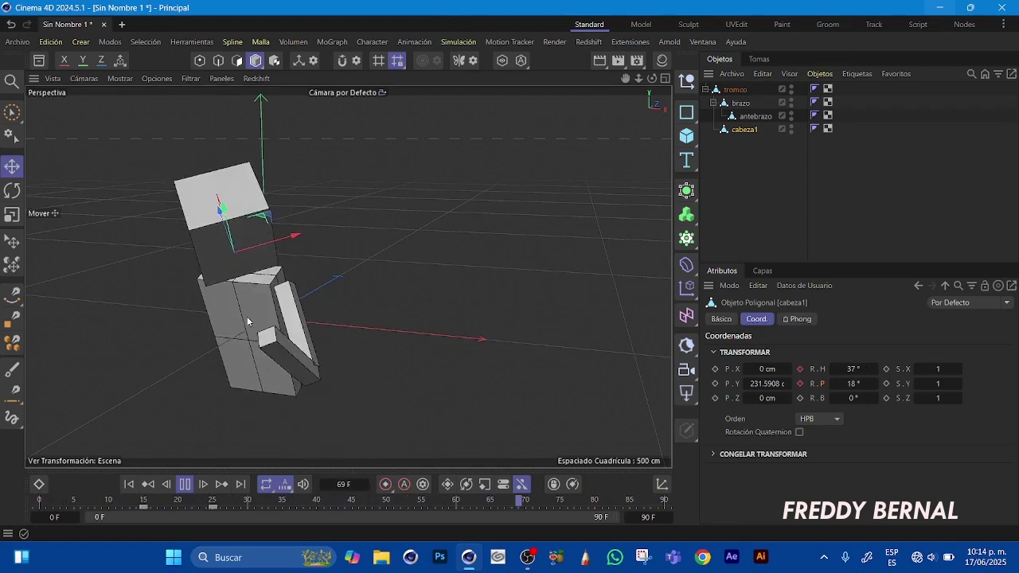
click(184, 484)
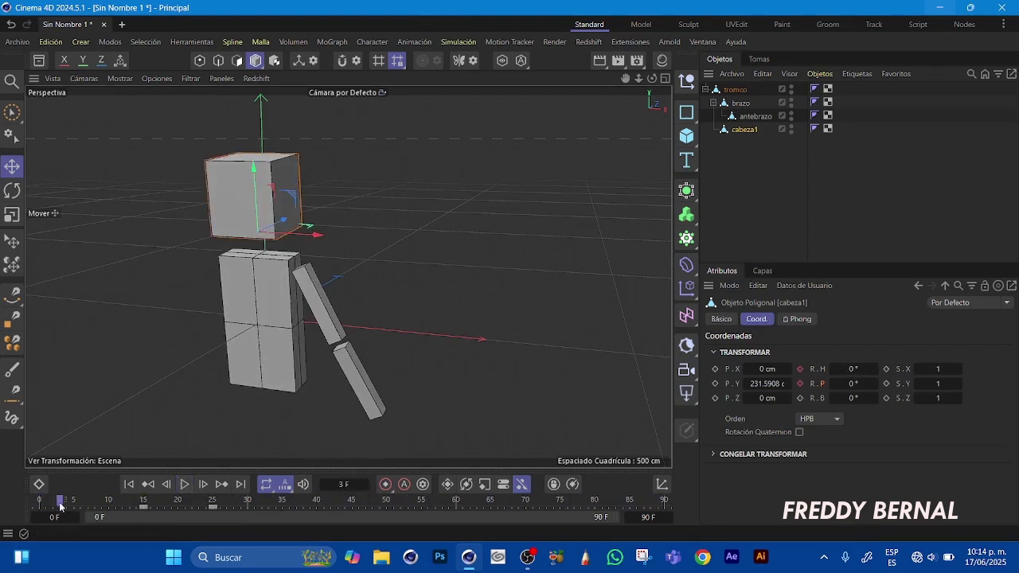
drag(59, 505, 39, 503)
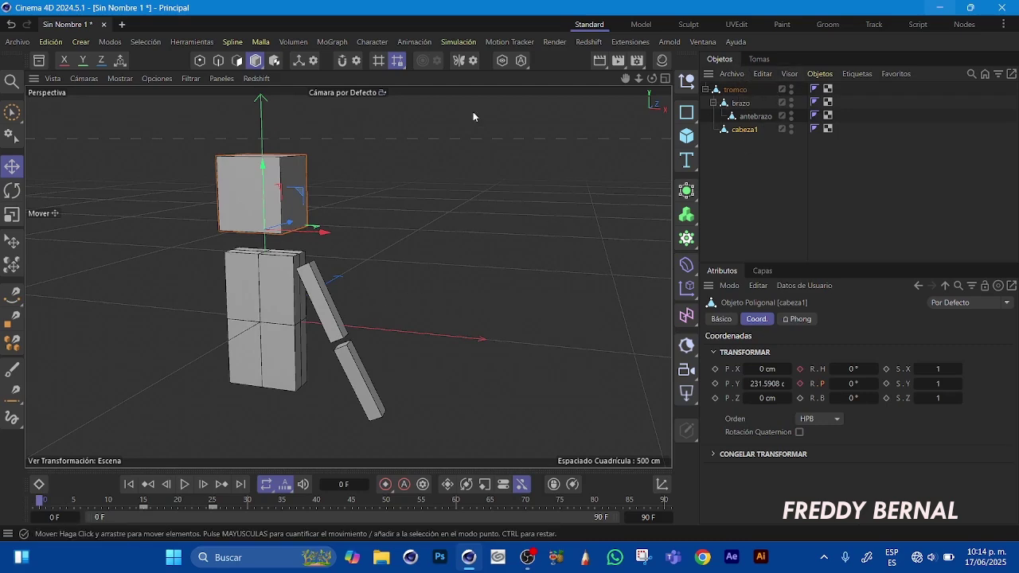
drag(627, 78, 637, 94)
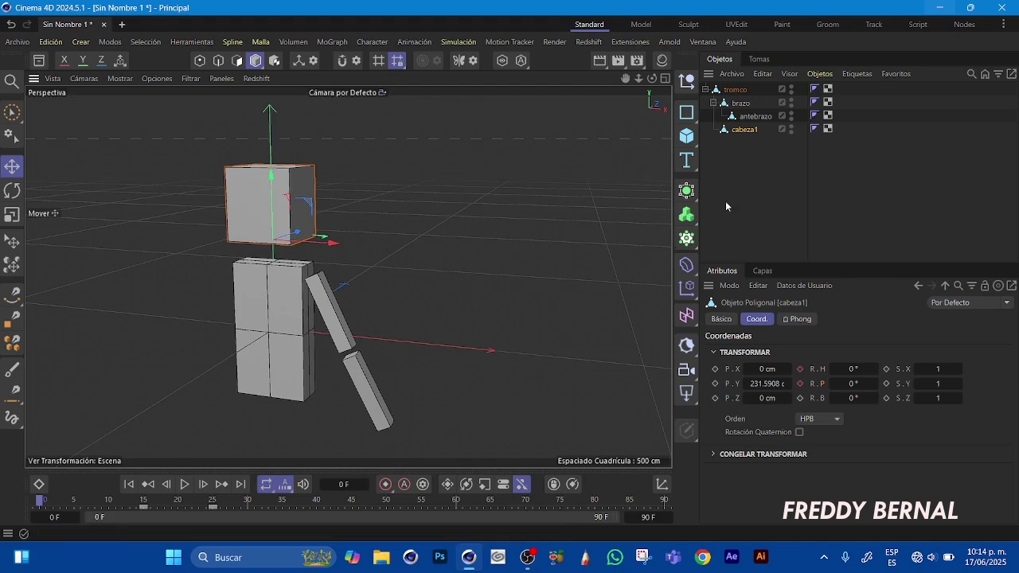
Reset brazo's bank to 0° at frame 0 and straighten antebrazo by resetting its heading
click(738, 90)
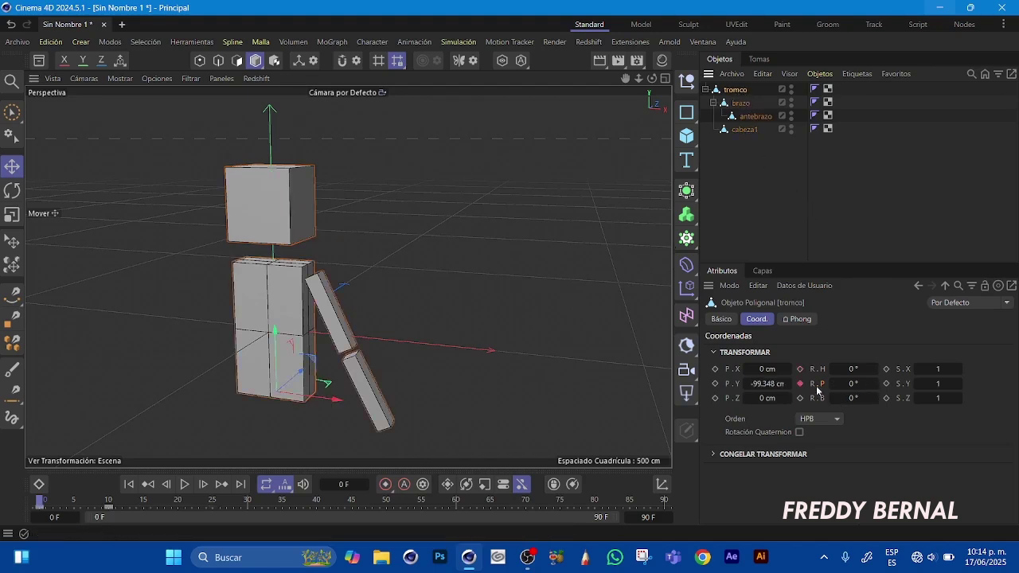
click(742, 103)
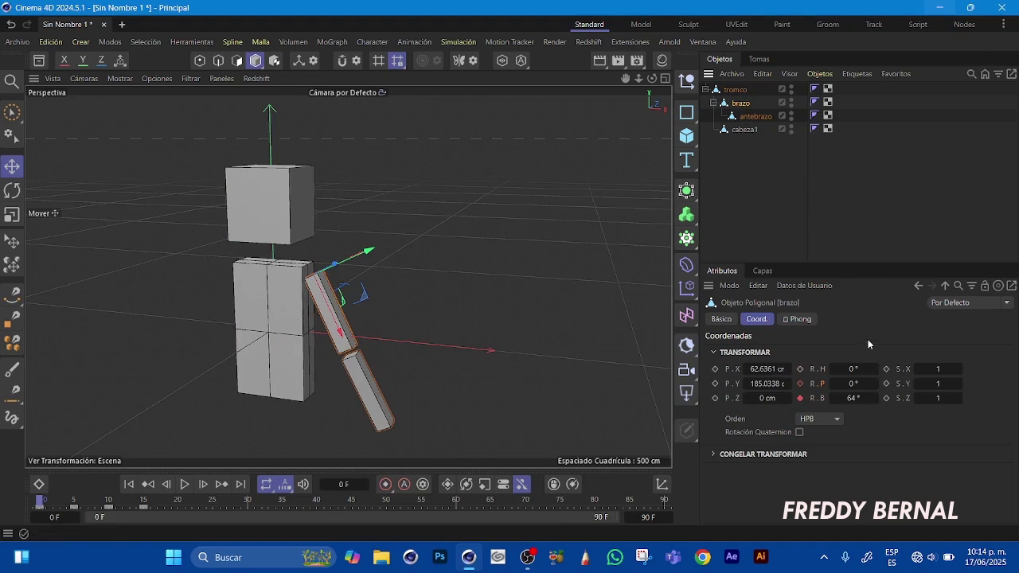
click(853, 399)
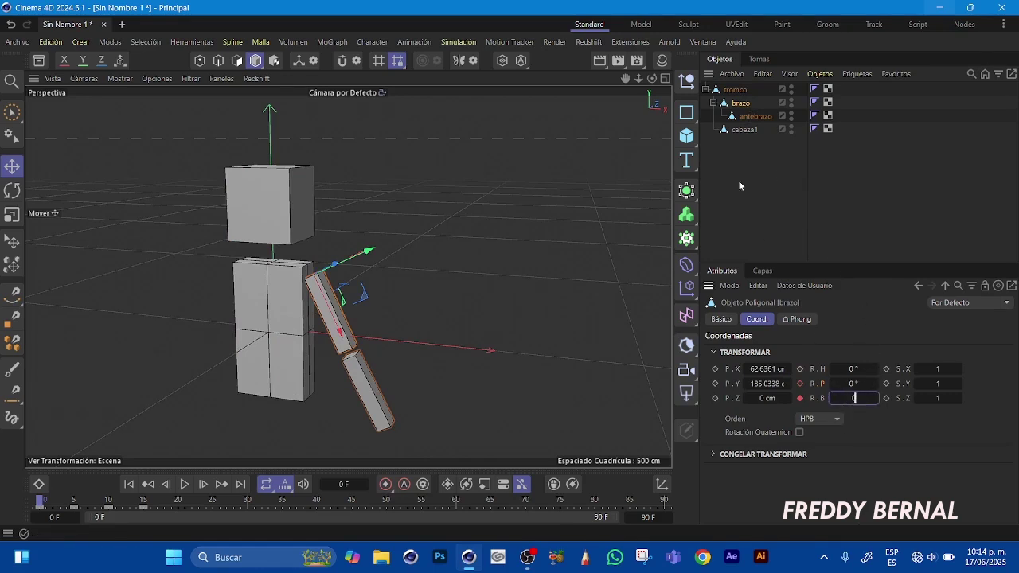
click(753, 116)
click(854, 368)
text(41)
key(Return)
click(746, 131)
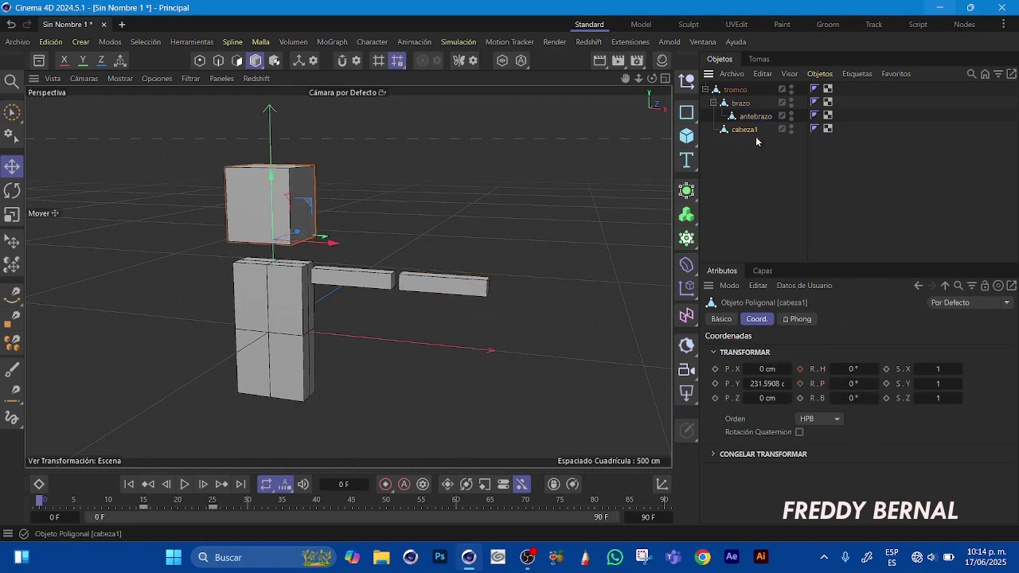
Unparent antebrazo, brazo and cabeza1 so they sit at the top level of the hierarchy alongside tromco
click(810, 195)
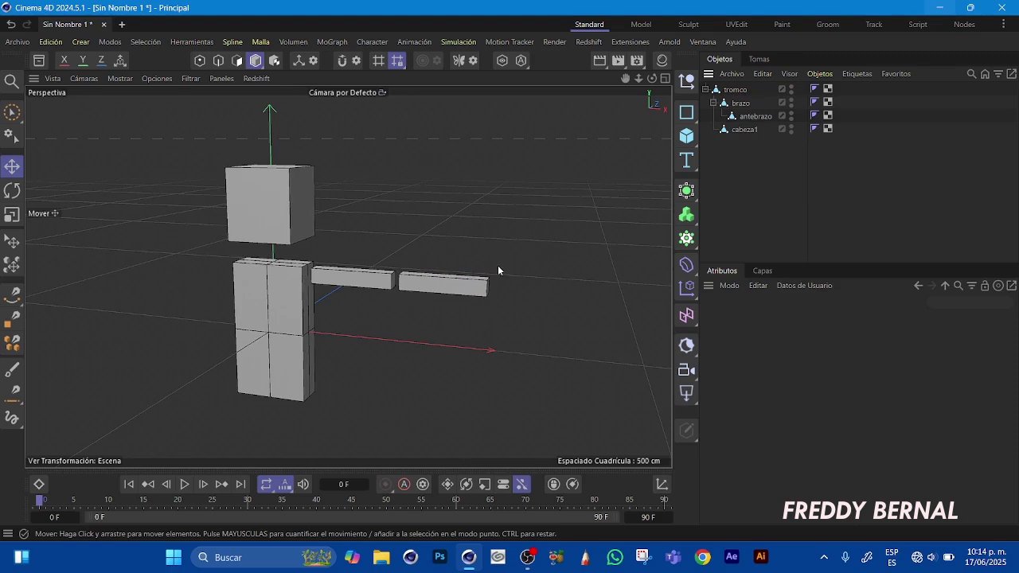
drag(639, 78, 621, 225)
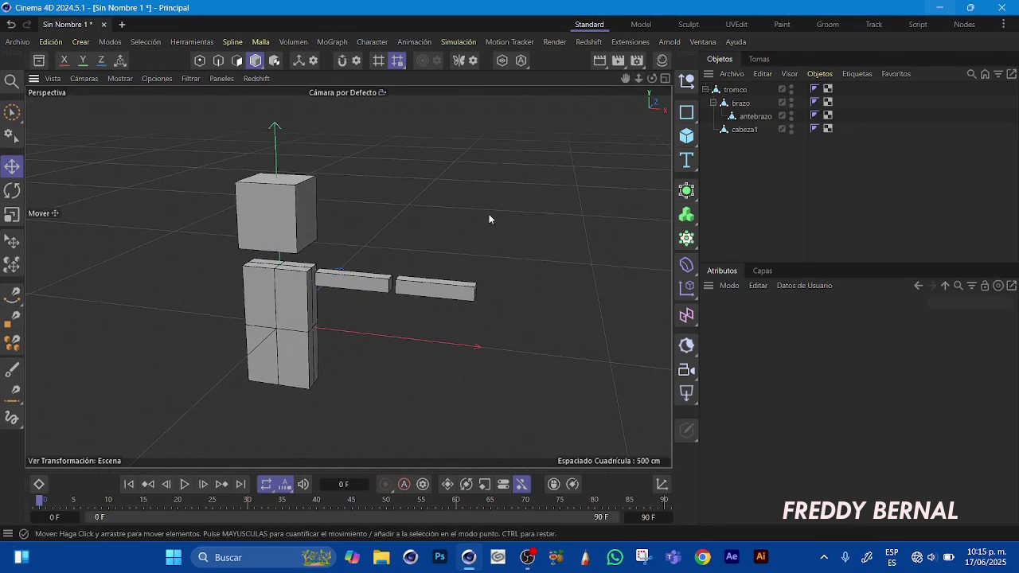
drag(624, 81, 649, 83)
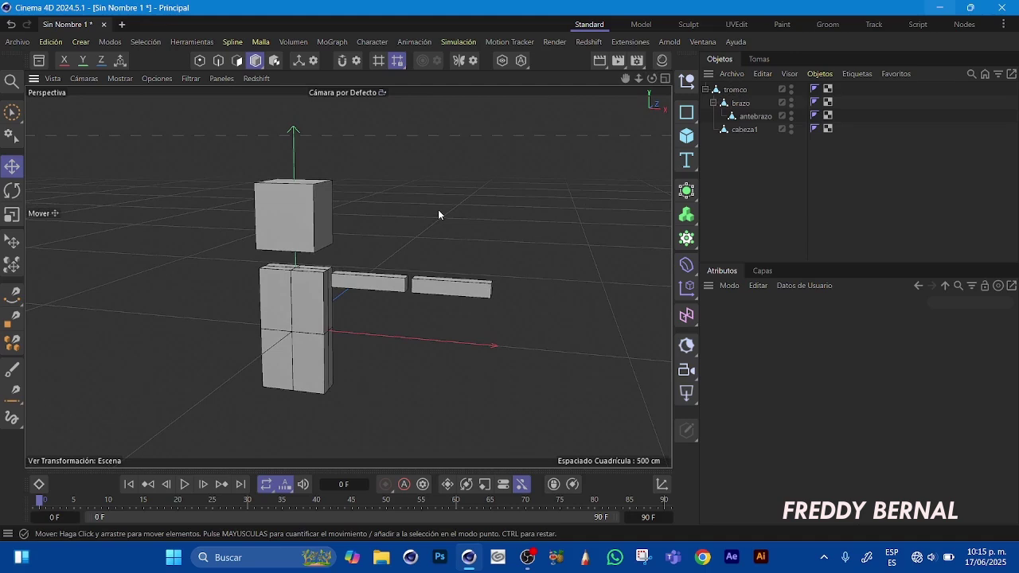
drag(747, 122, 740, 150)
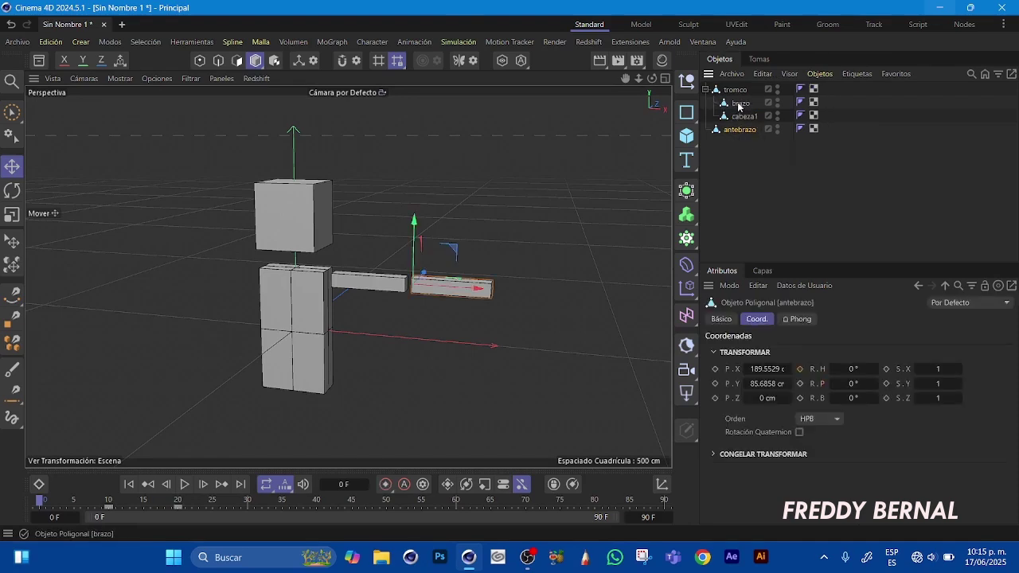
click(745, 116)
ctrl+click(740, 104)
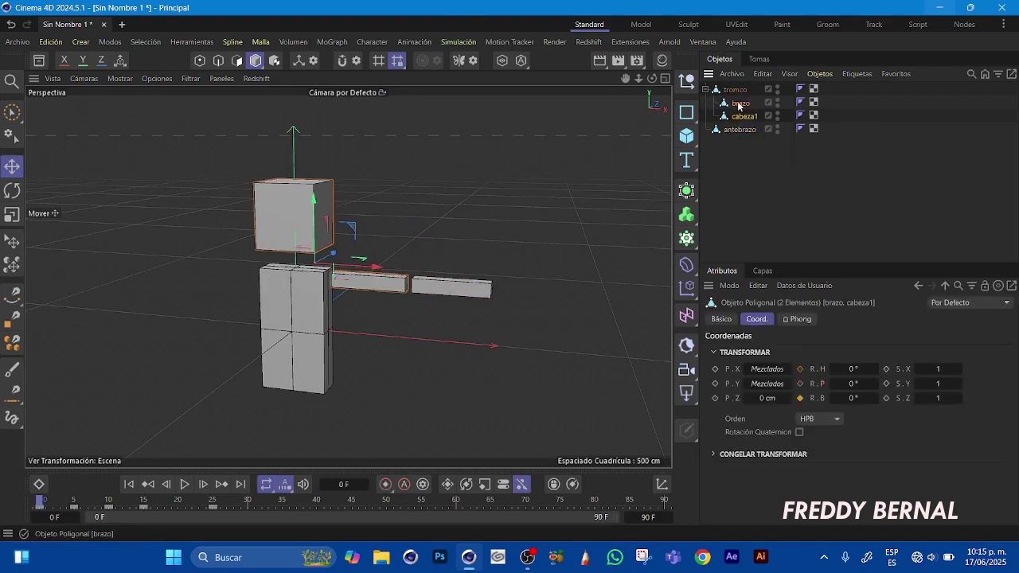
drag(725, 144, 729, 149)
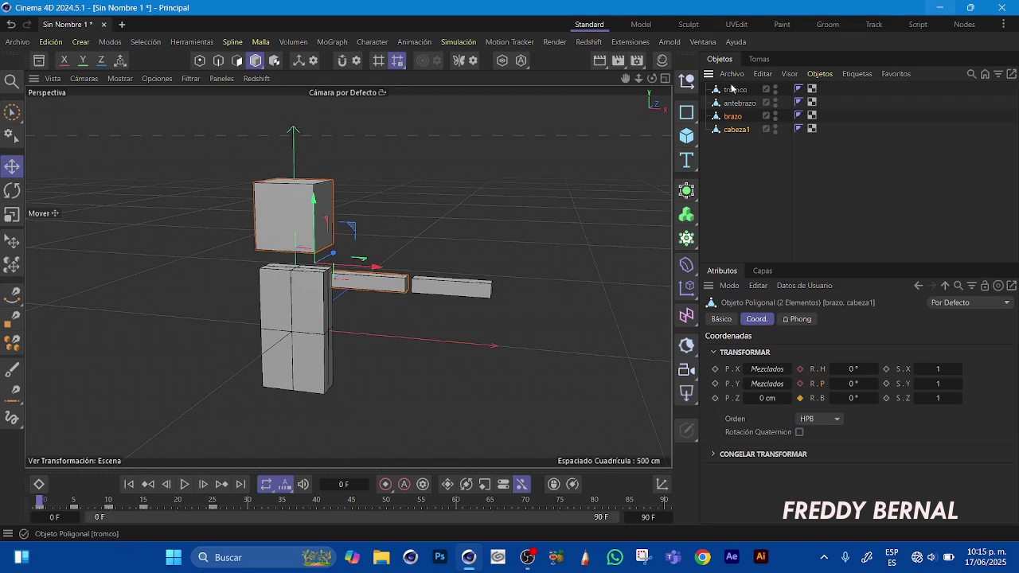
Select tromco, antebrazo, brazo and cabeza1 and merge them into one object with Connect Objects + Delete
drag(632, 76, 654, 85)
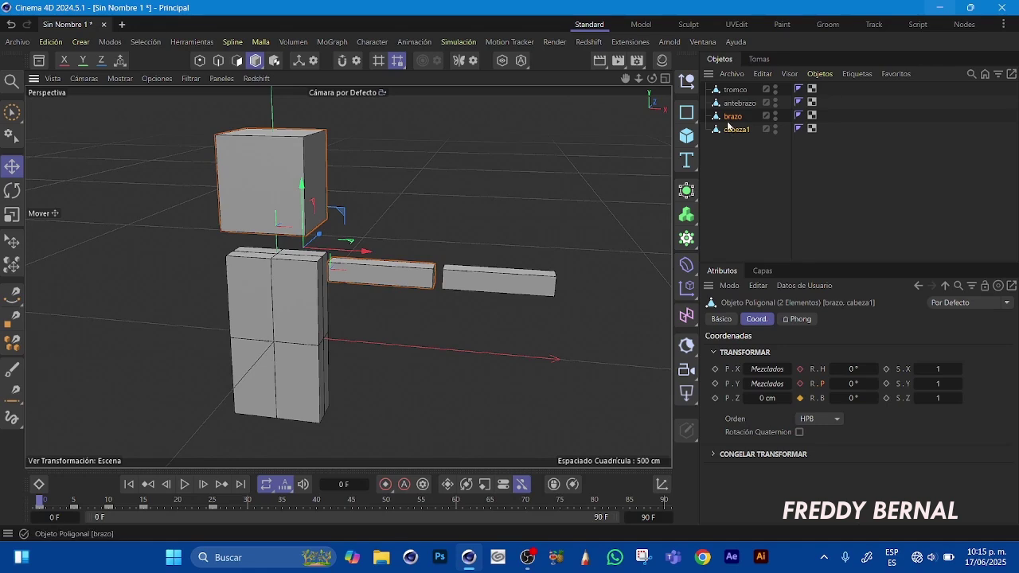
drag(627, 78, 669, 83)
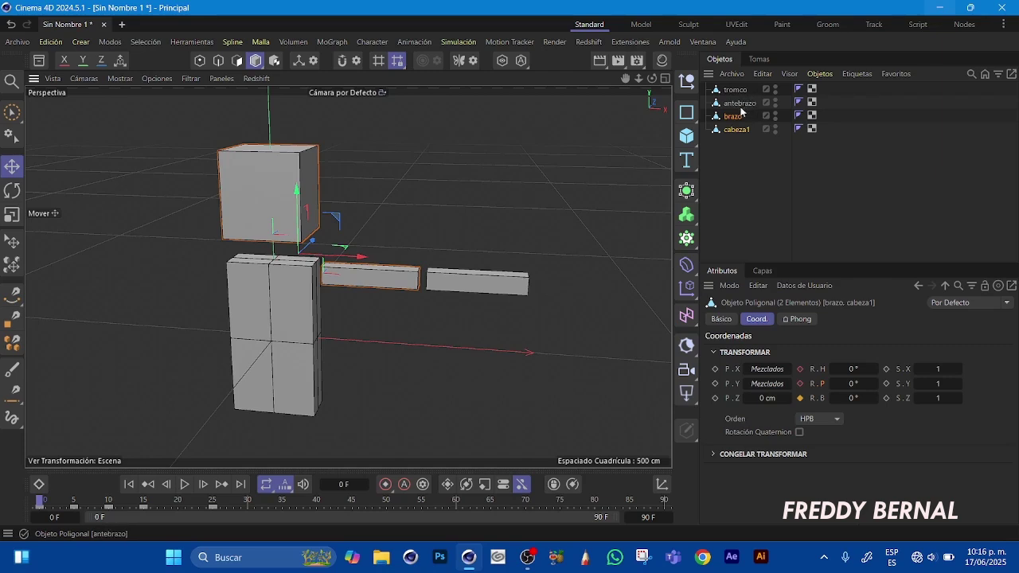
drag(715, 148, 753, 96)
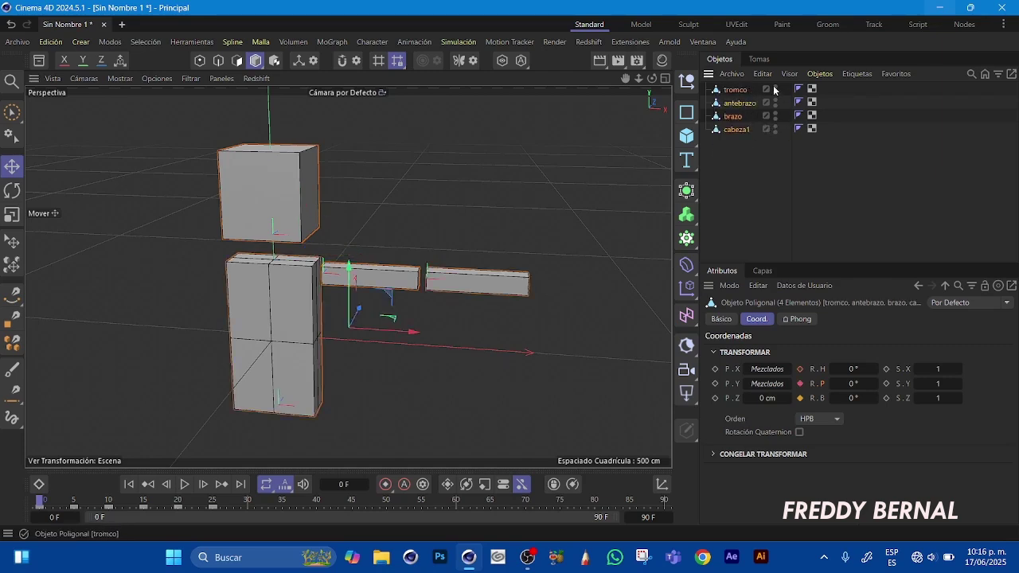
right_click(806, 80)
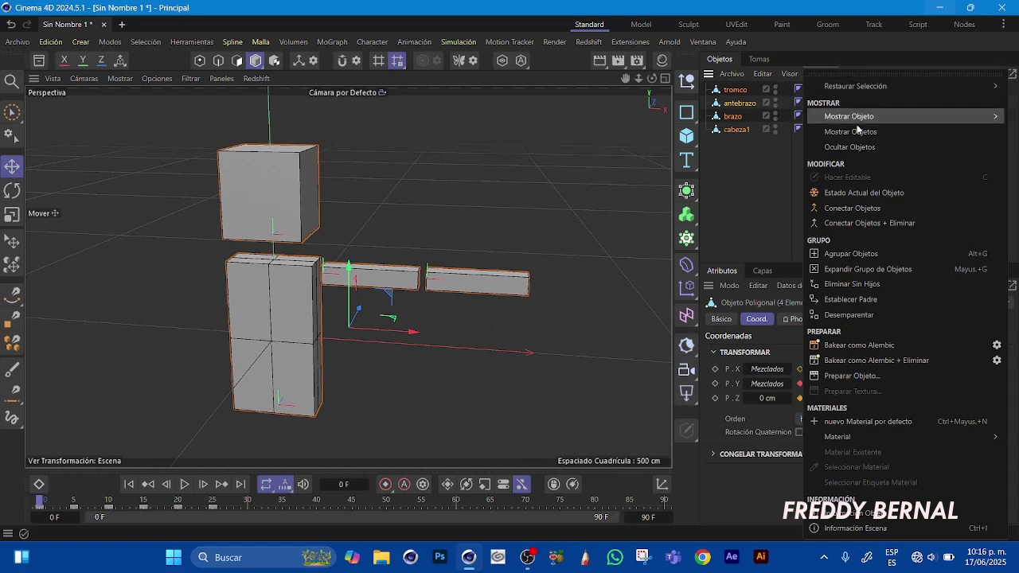
click(860, 224)
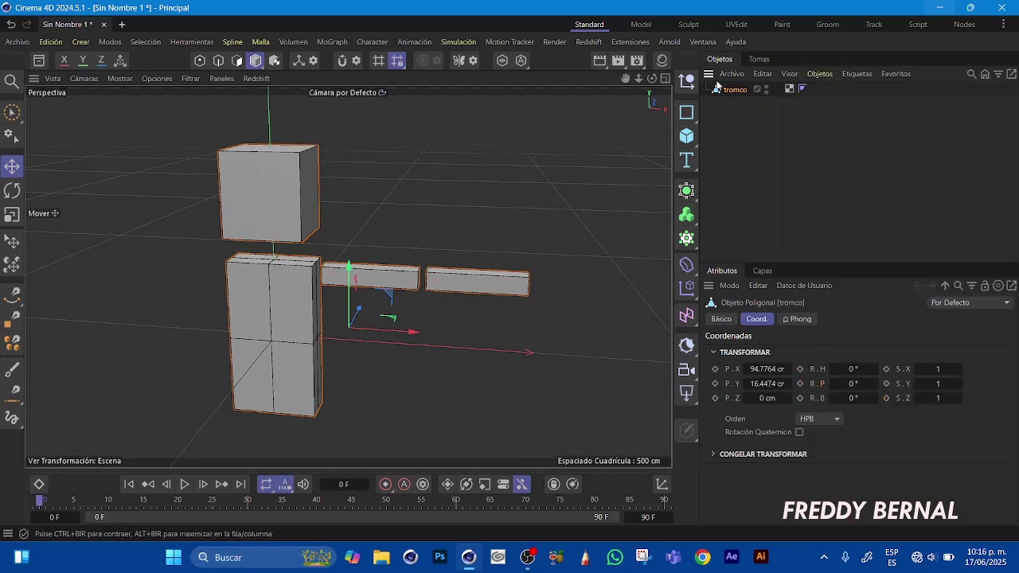
drag(651, 78, 561, 84)
drag(686, 79, 665, 84)
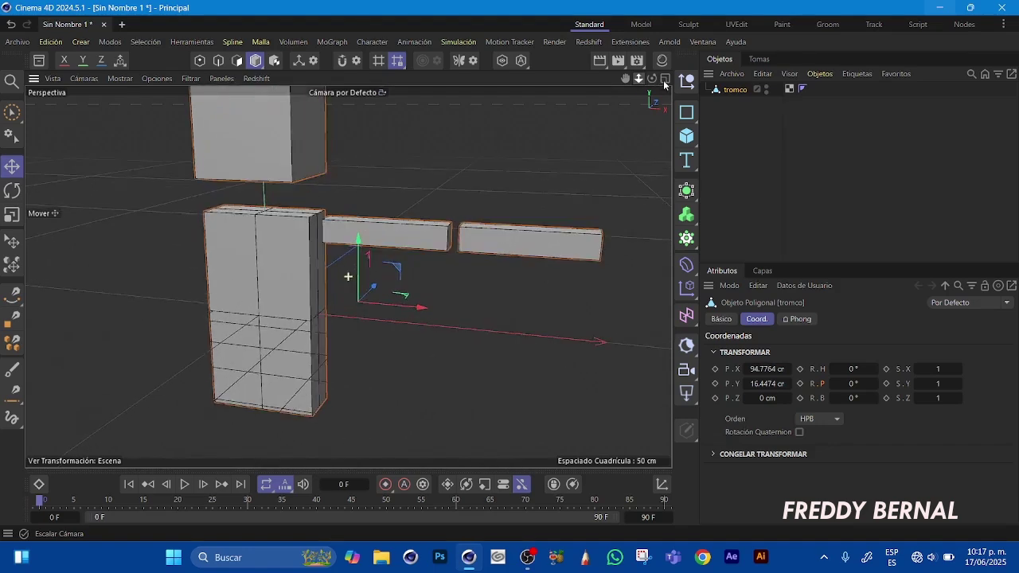
drag(635, 93, 645, 53)
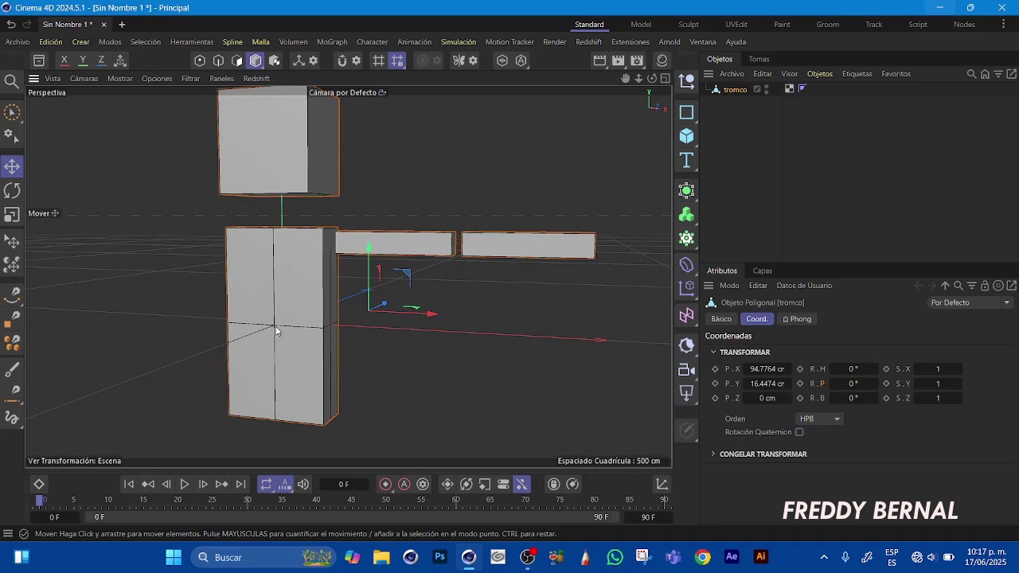
drag(652, 78, 634, 94)
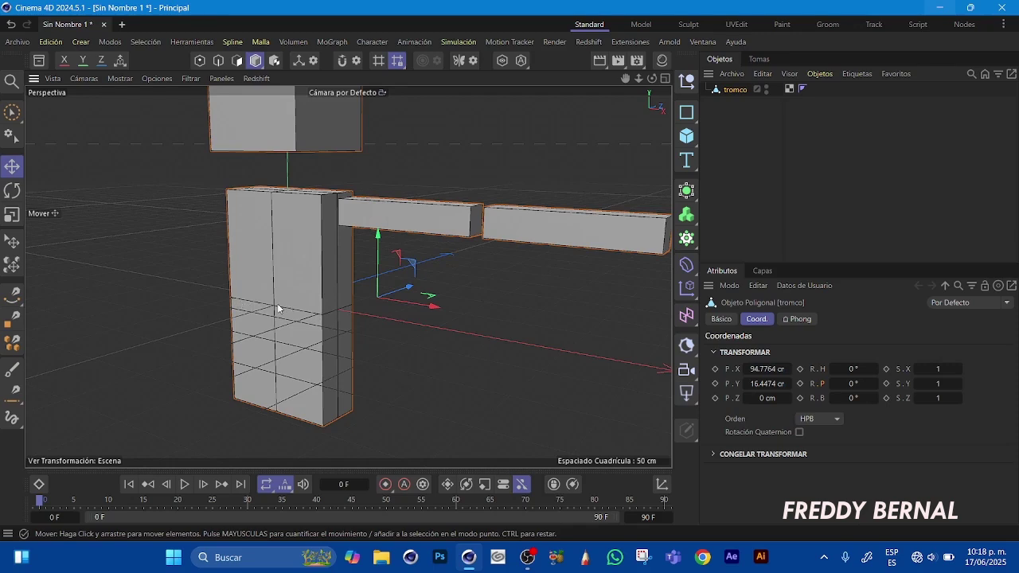
mouse_move(621, 80)
mouse_down()
mouse_move(614, 87)
mouse_move(659, 78)
mouse_move(635, 80)
mouse_up()
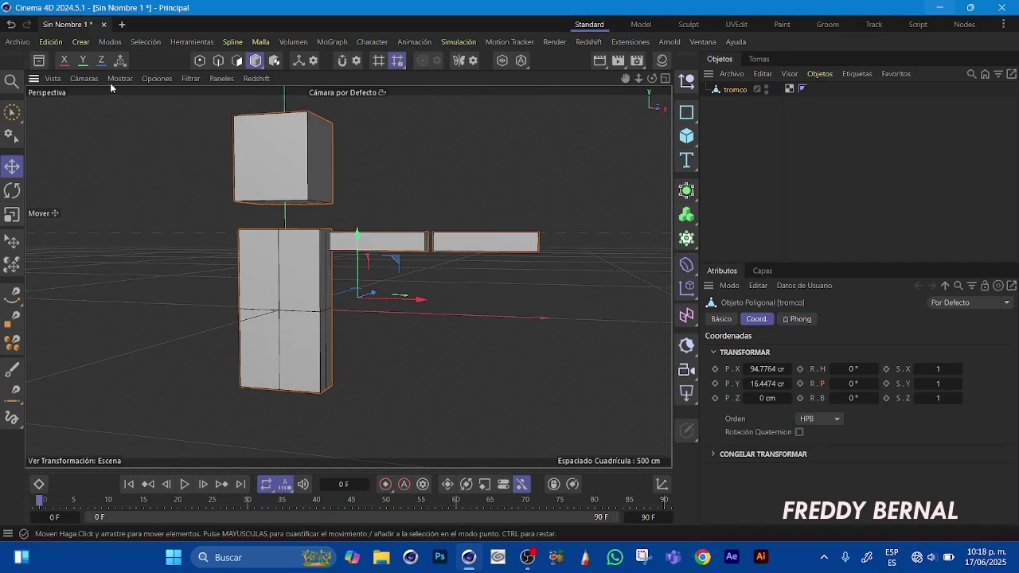
Switch the viewport to the front view and enable X-ray display on the merged tromco object
click(84, 78)
click(100, 276)
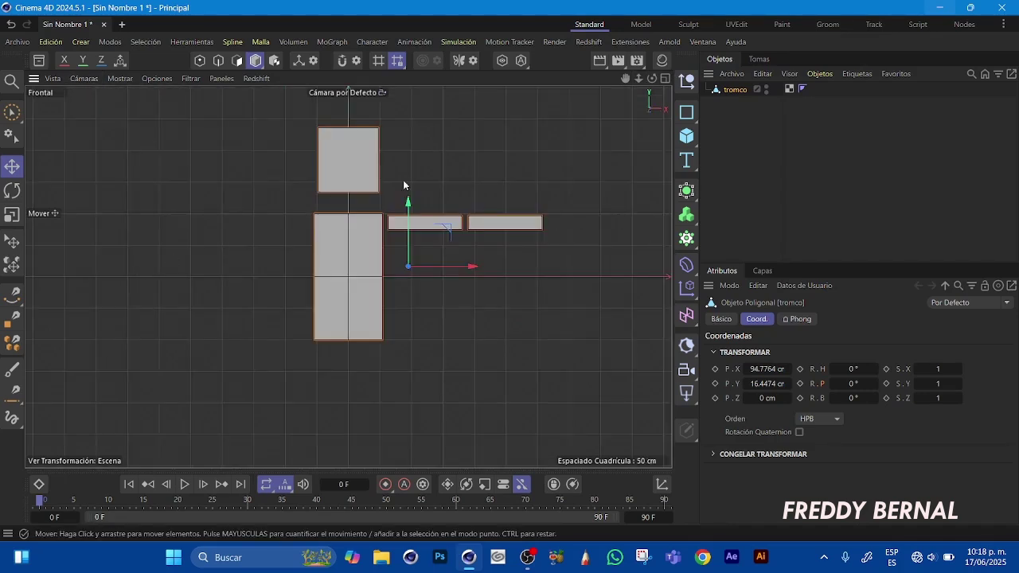
drag(647, 83, 729, 97)
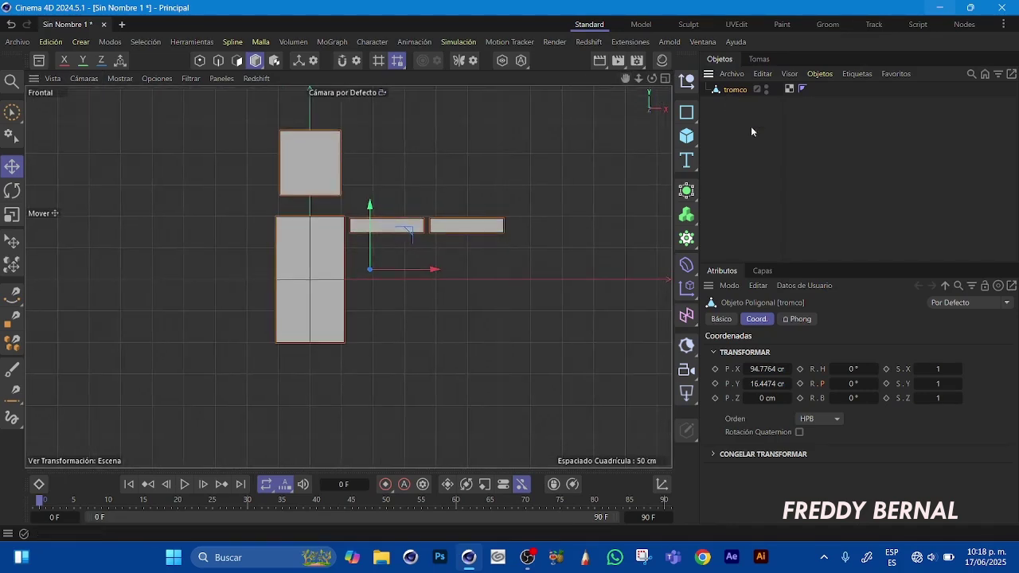
click(724, 319)
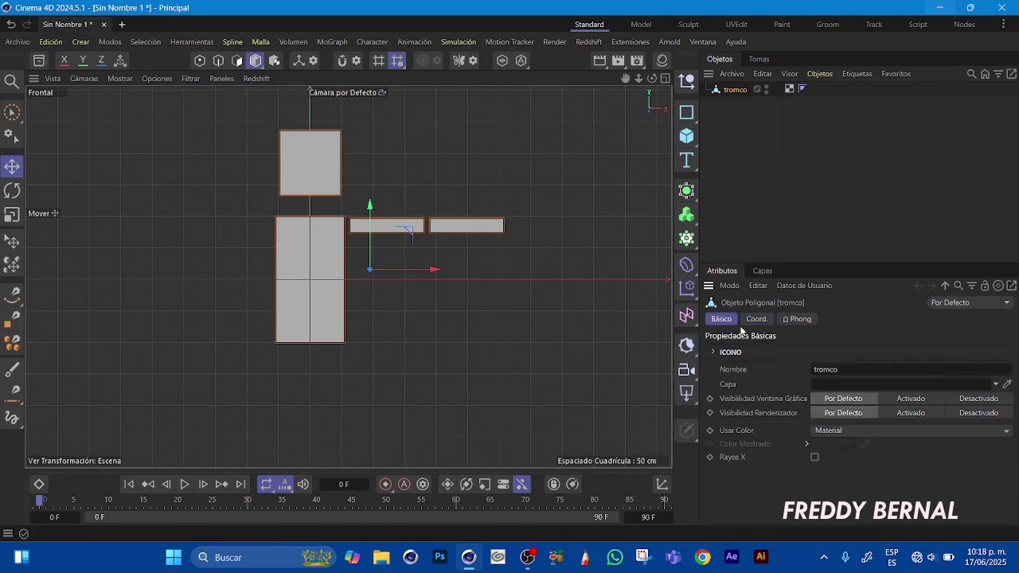
click(814, 457)
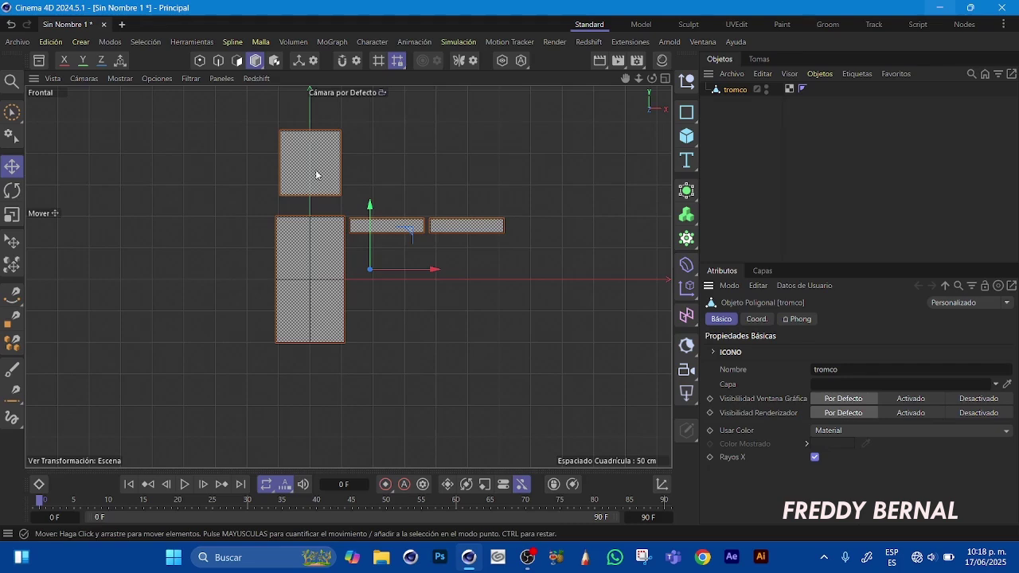
drag(626, 78, 616, 104)
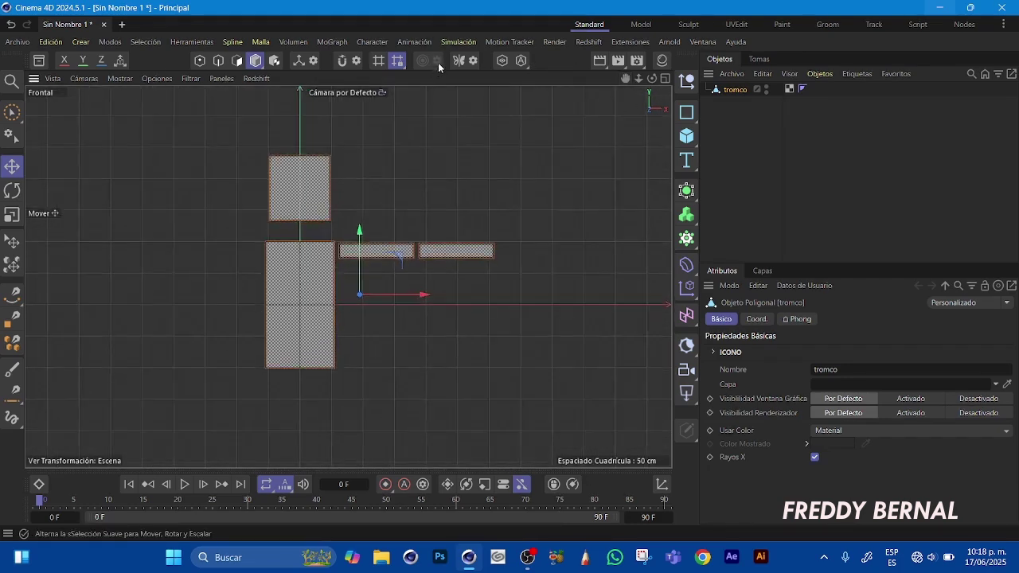
With the Joint tool, place a vertical chain of five joints at the torso's base, middle and top, then the head's base and top
click(373, 41)
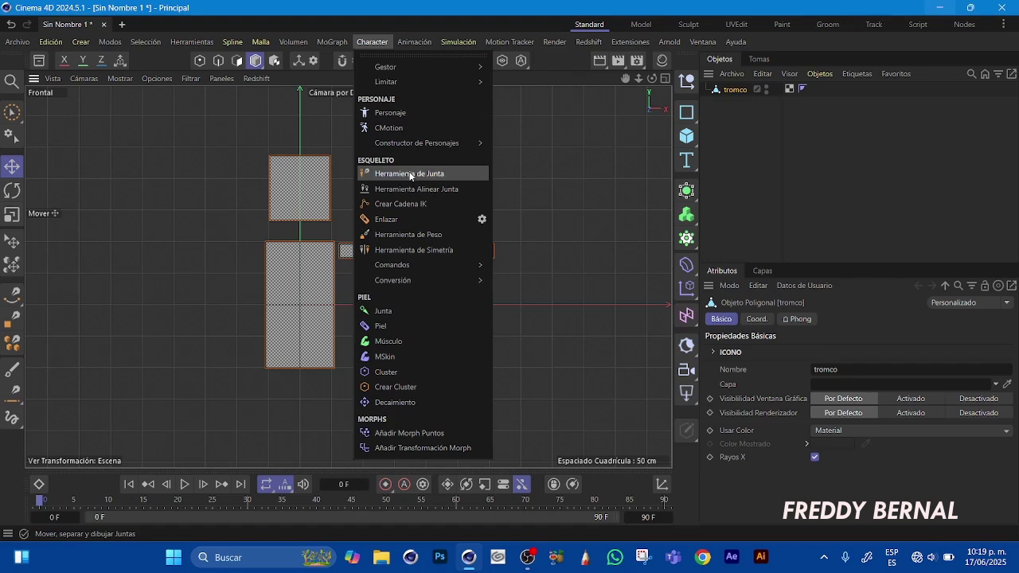
click(410, 173)
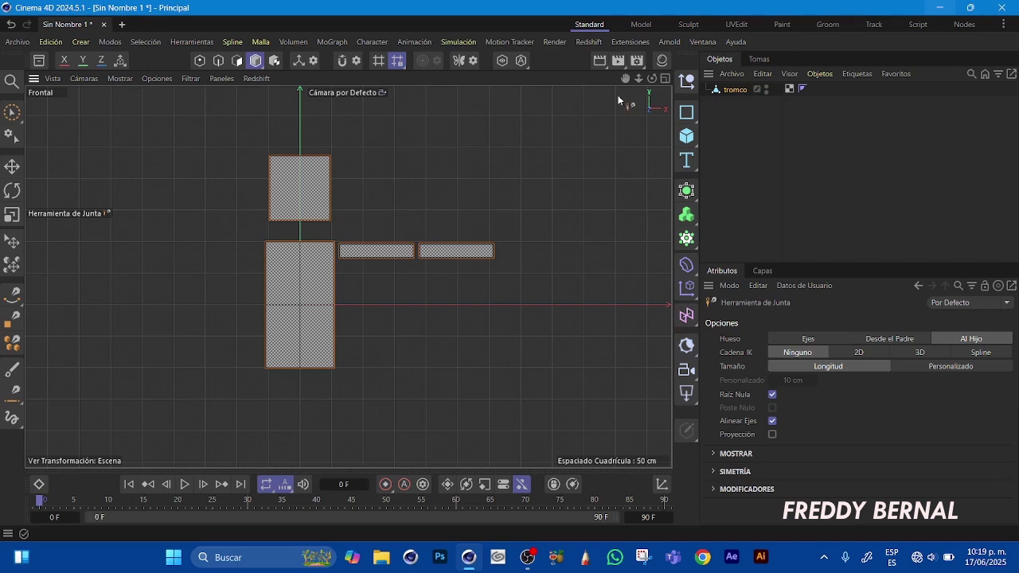
mouse_move(626, 78)
mouse_down()
mouse_move(663, 81)
mouse_move(629, 75)
mouse_move(624, 85)
mouse_up()
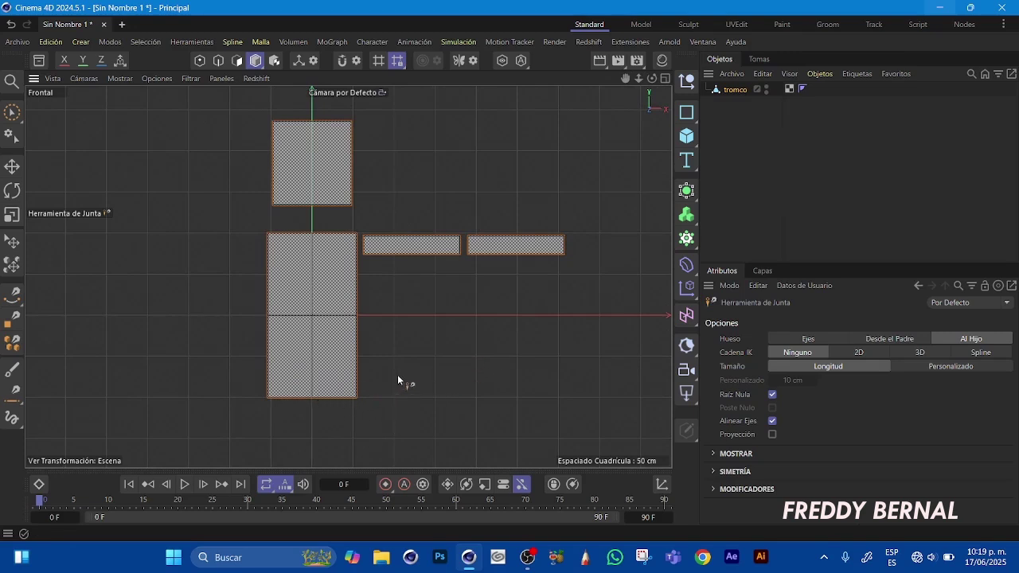
ctrl+click(312, 398)
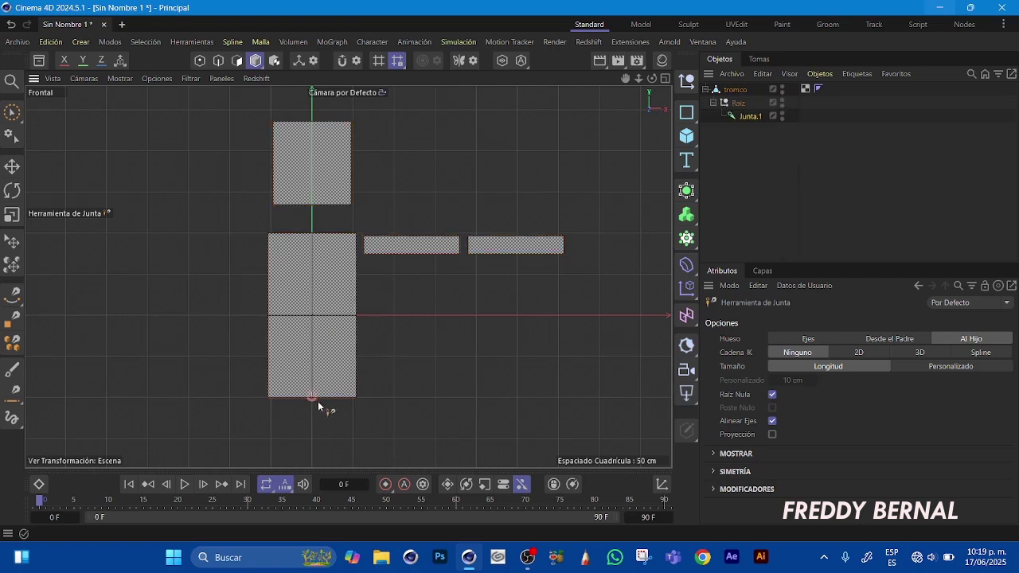
ctrl+click(311, 317)
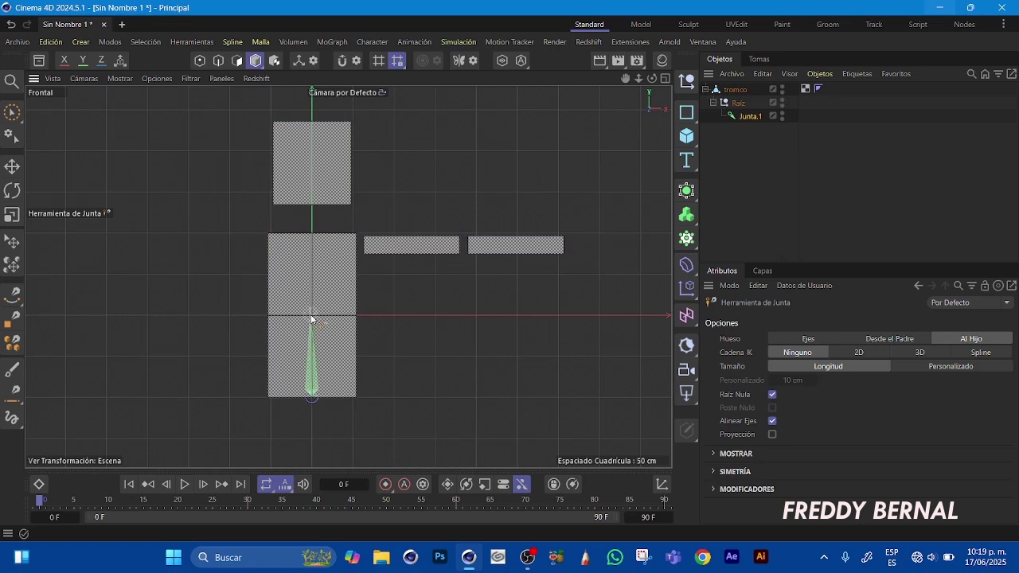
ctrl+click(311, 235)
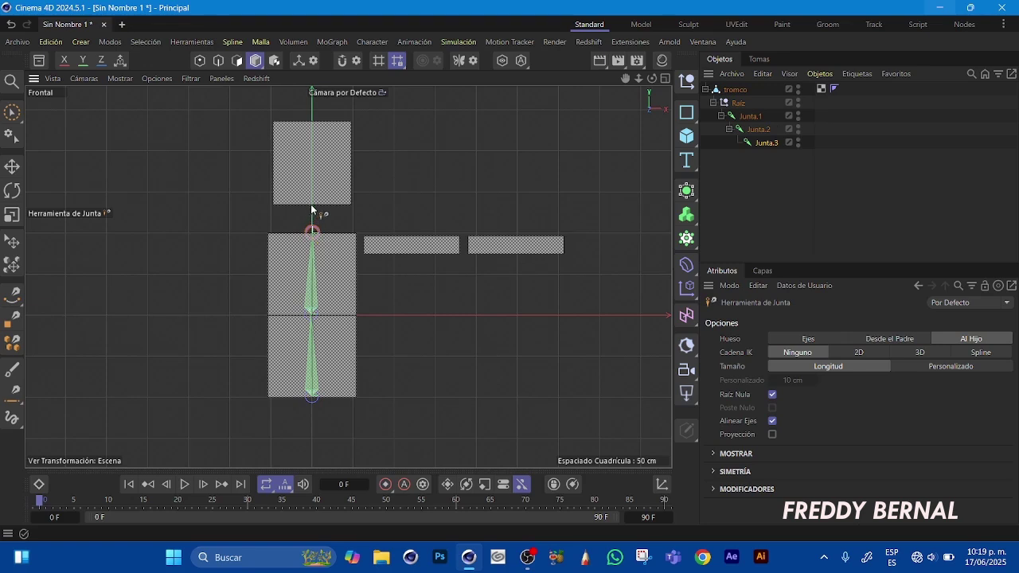
ctrl+click(312, 204)
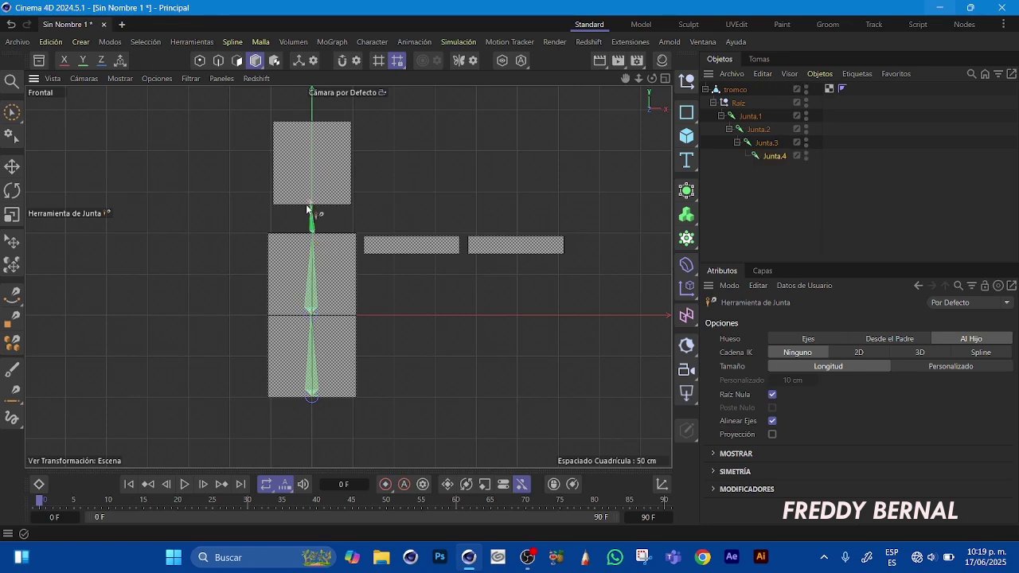
ctrl+click(311, 120)
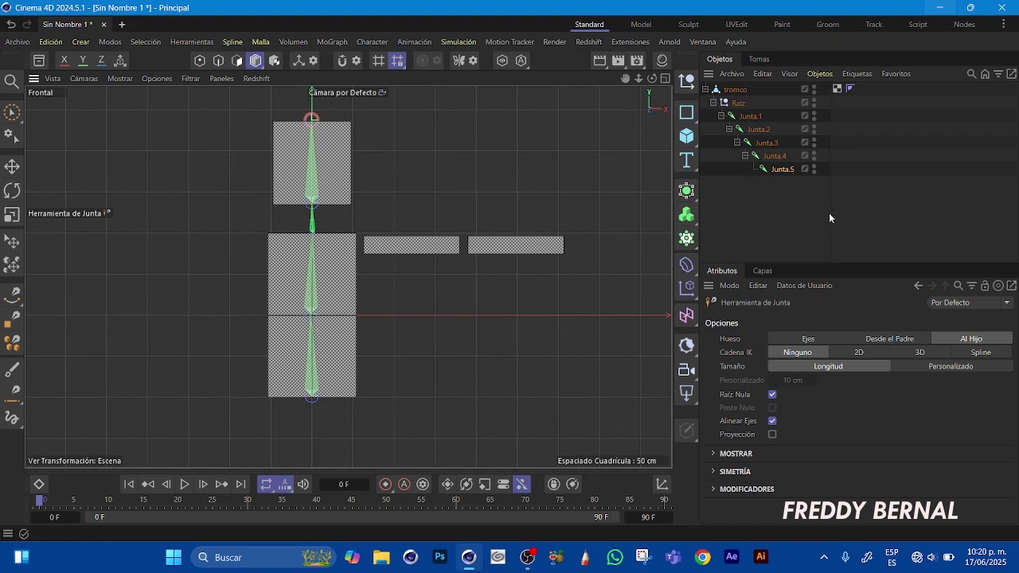
Rename the chain's first joint, Junta.1 at the torso's base, as CADERA
click(750, 119)
double_click(753, 117)
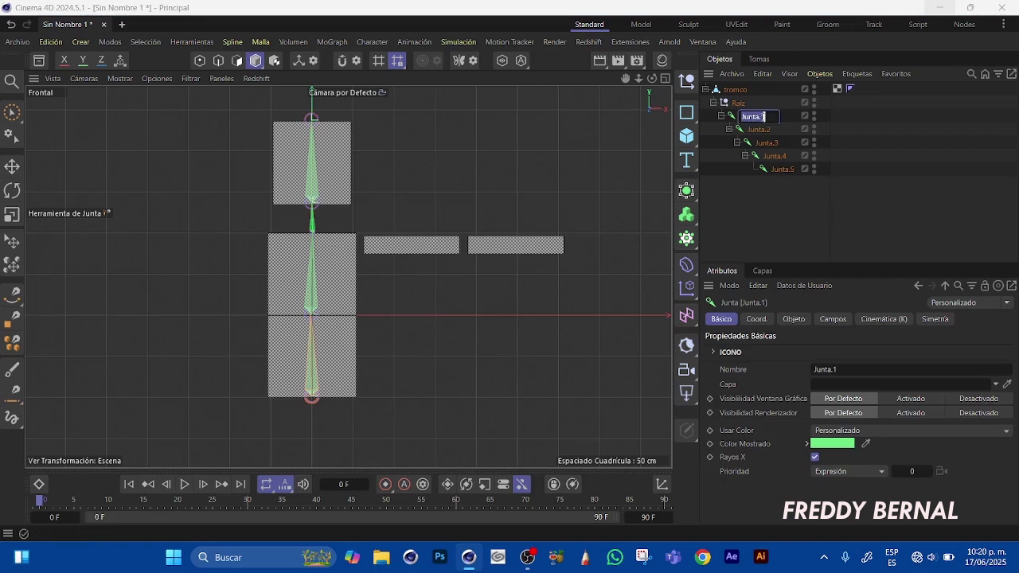
text(cad)
double_click(743, 117)
text(CADERA)
Rename the mid-torso joint Junta.2 as PECHO and the neck joint Junta.3 as CUELLO
click(787, 129)
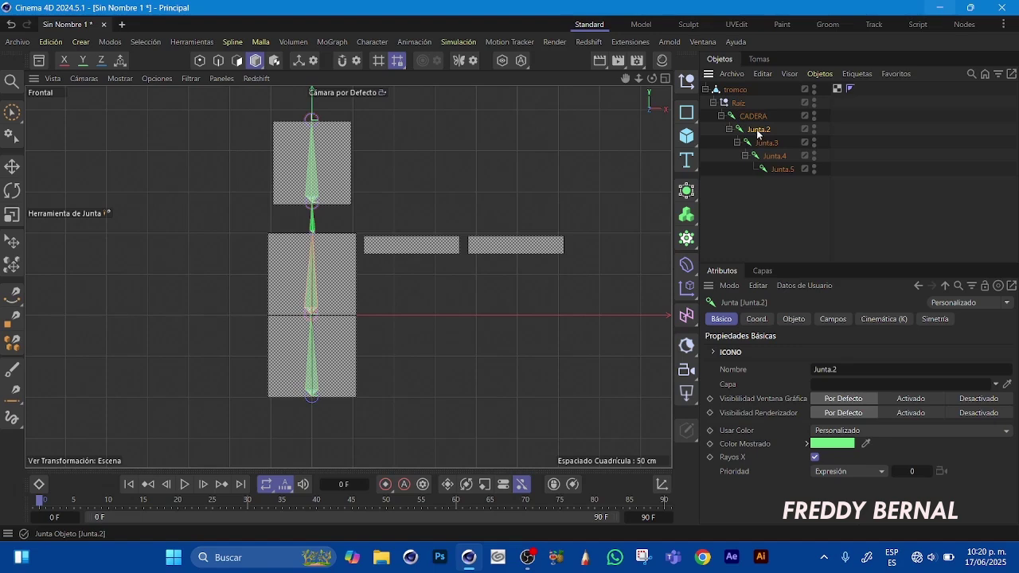
double_click(757, 129)
text(PICHO)
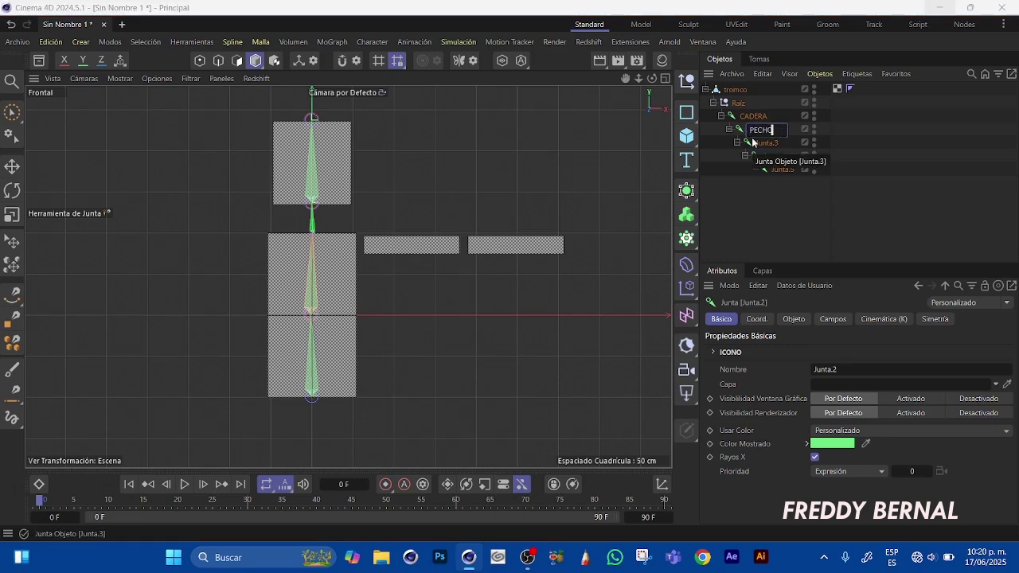
click(764, 146)
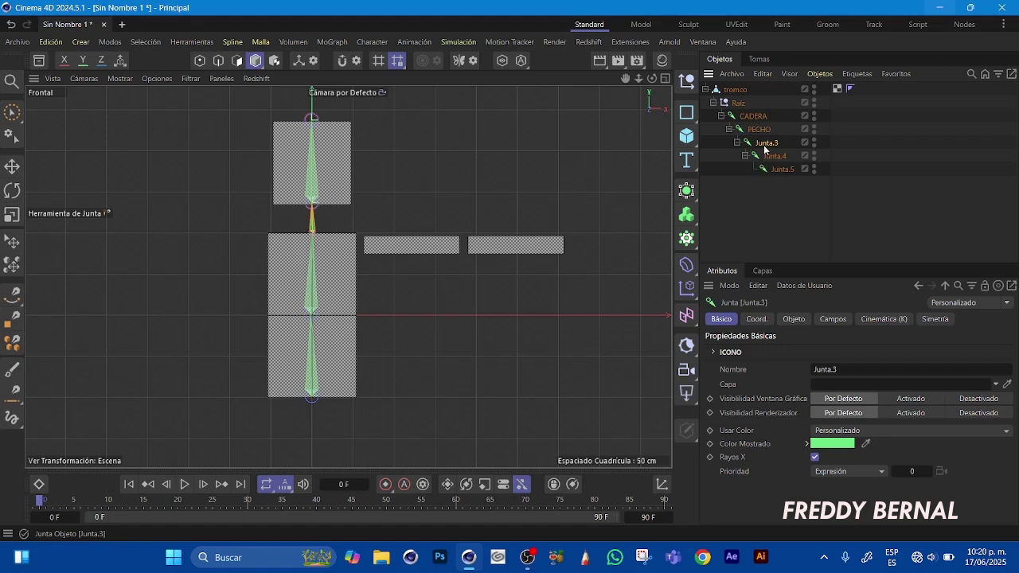
double_click(766, 144)
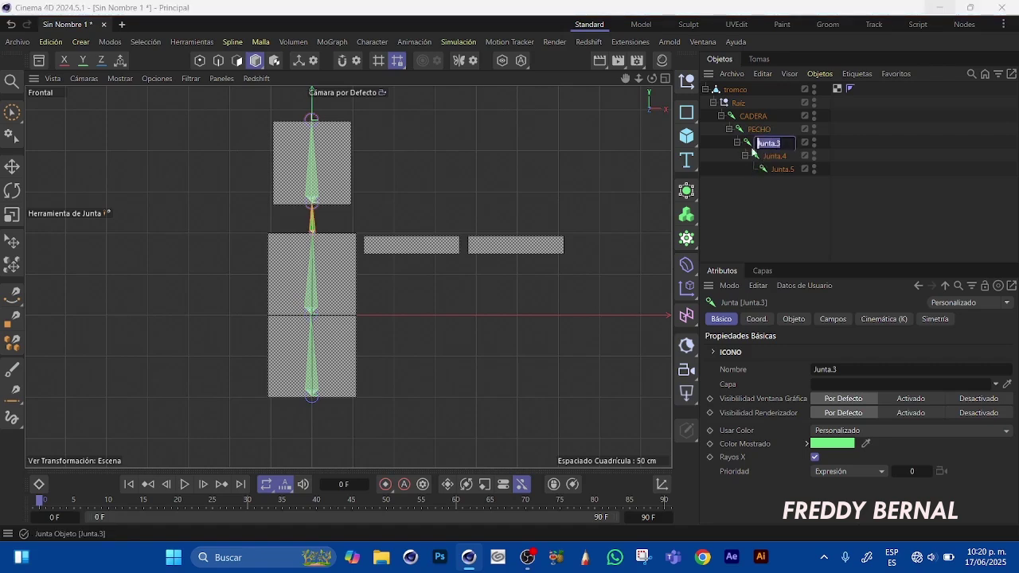
text(CUELLO)
Rename Junta.4, the joint at the head's base, as CABEZA
click(776, 159)
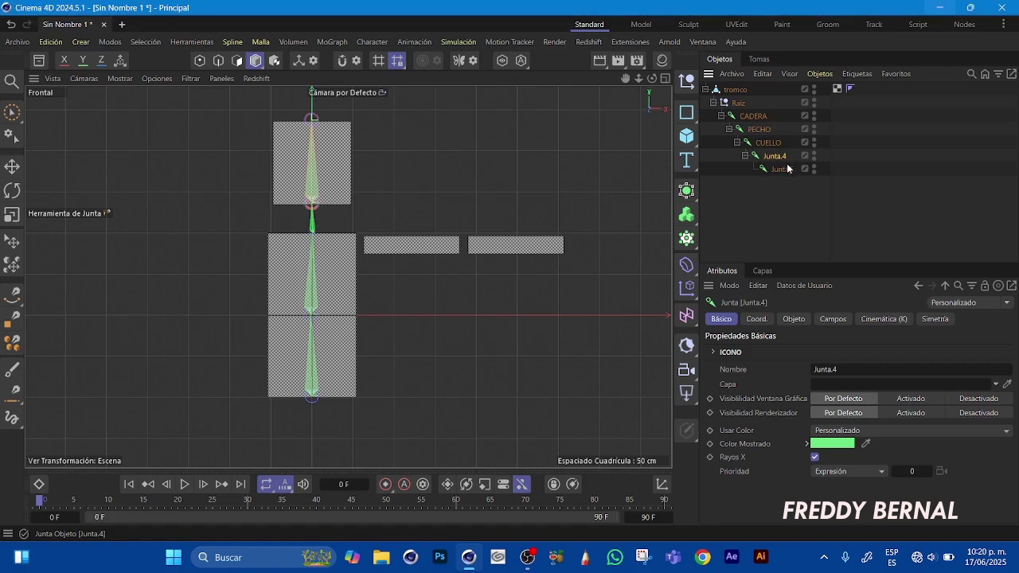
double_click(774, 157)
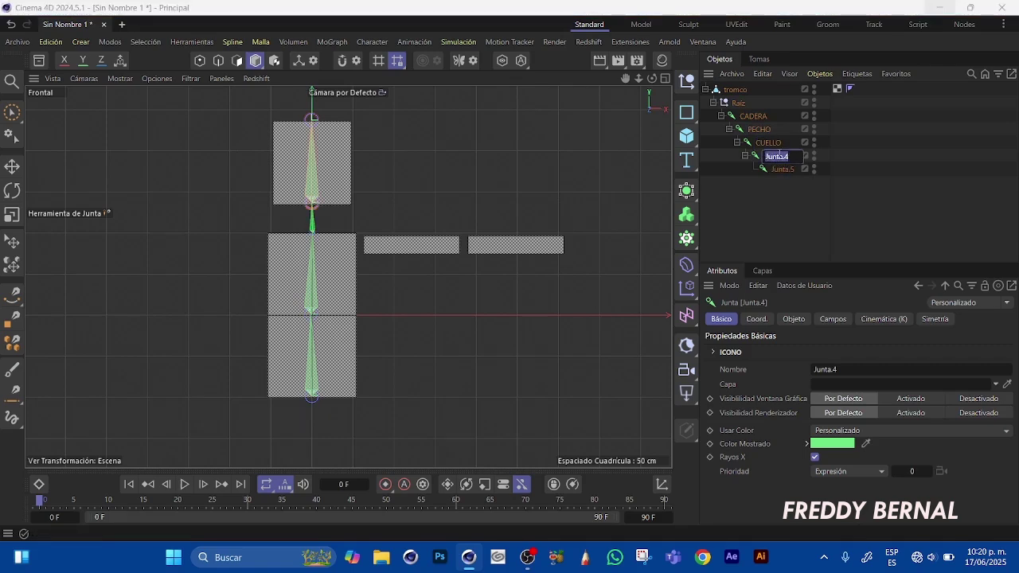
text(CABEZA)
key(Return)
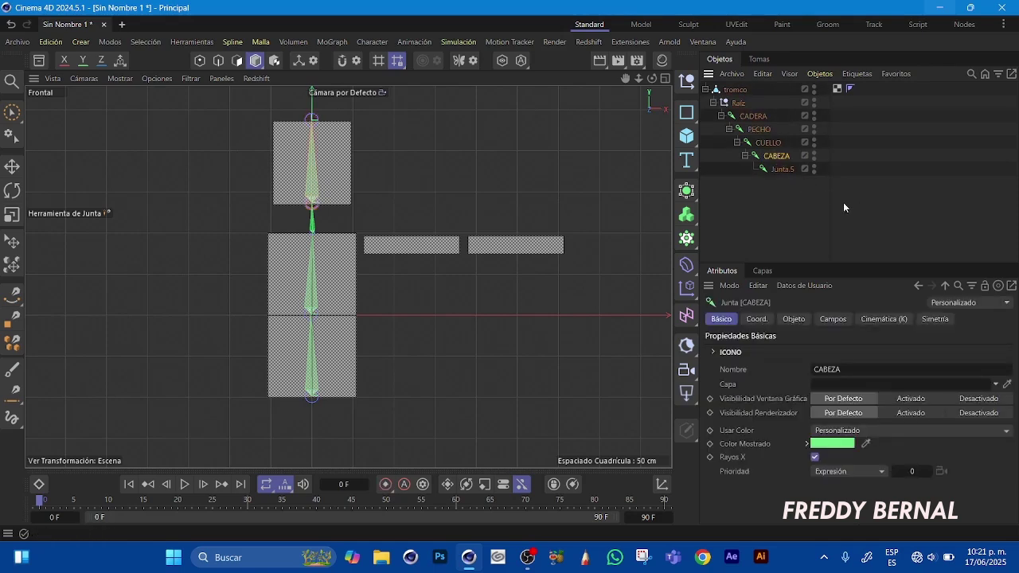
Starting from PECHO, place three arm joints at the upper arm's inner end, the elbow and the forearm's outer end
click(760, 131)
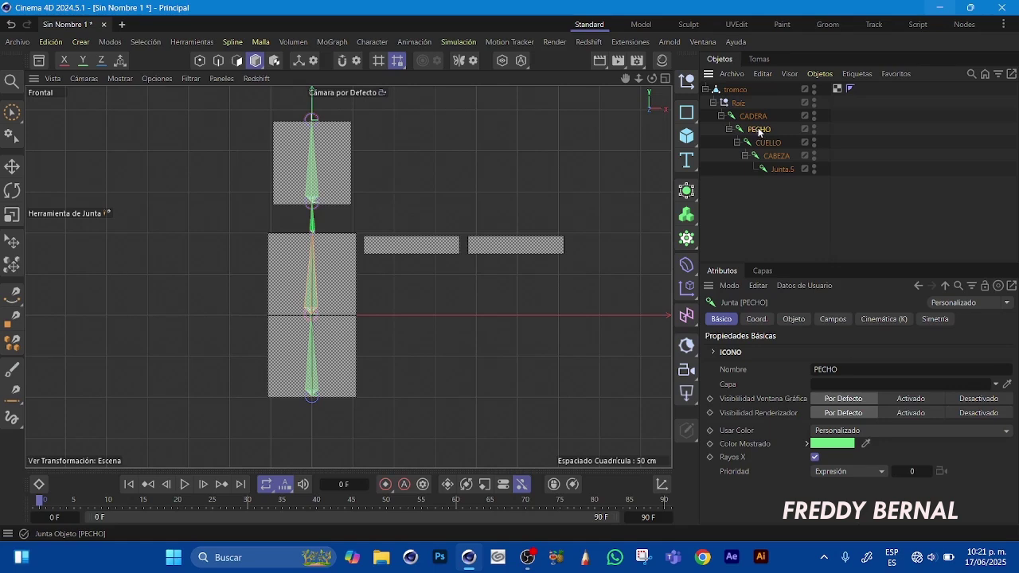
ctrl+click(363, 244)
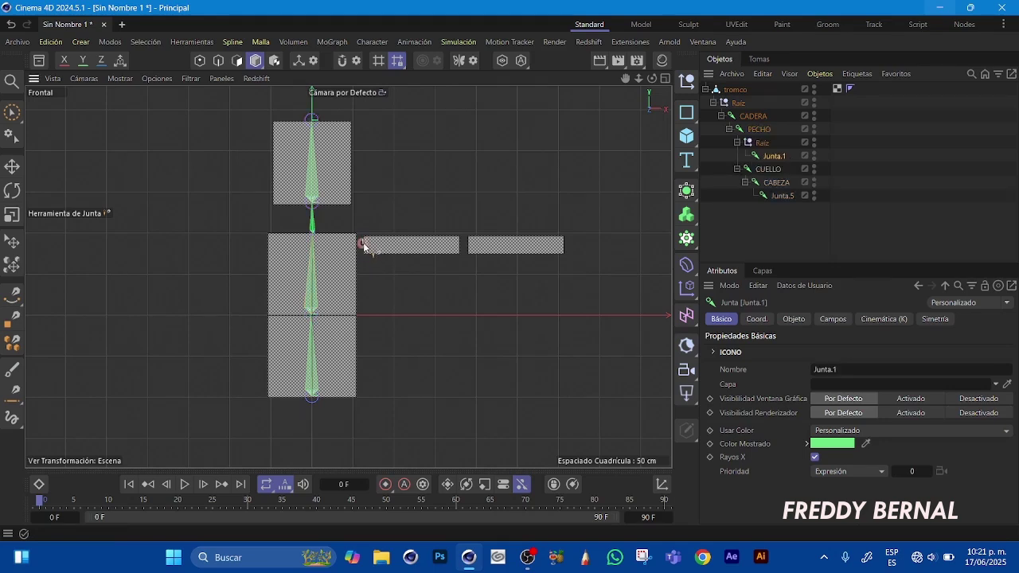
ctrl+click(459, 246)
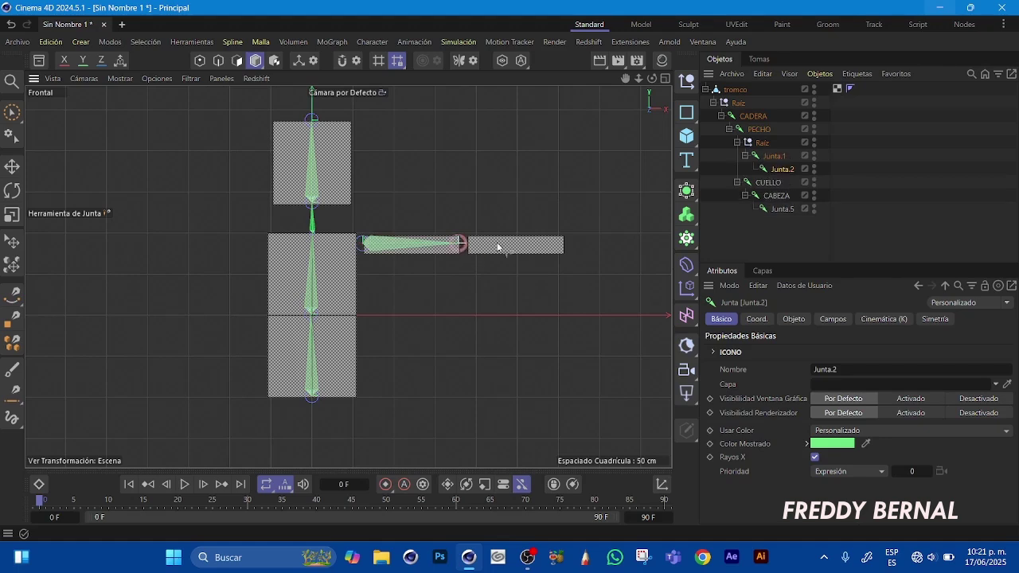
ctrl+click(564, 246)
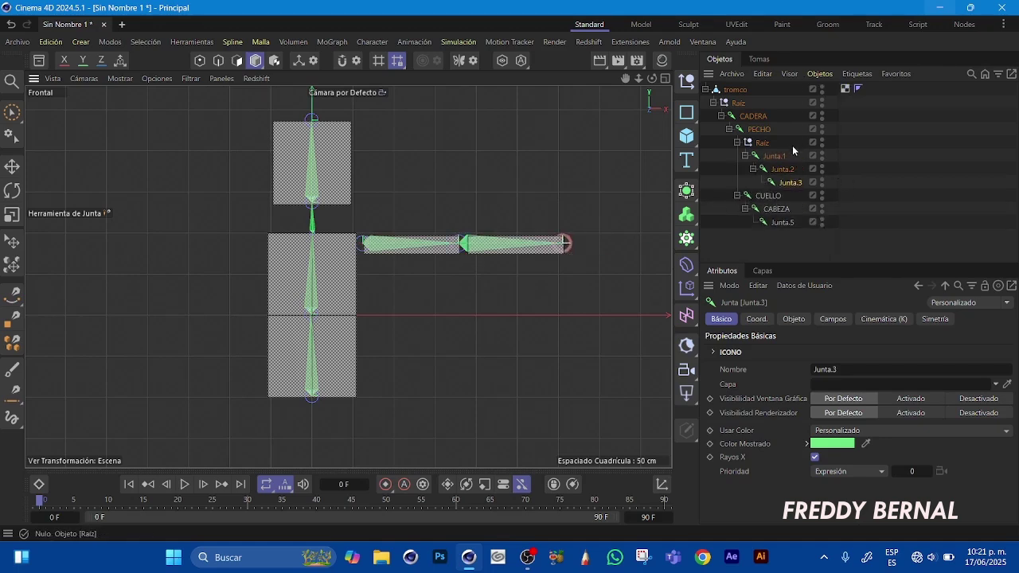
Rename the arm chain's first joint, Junta.1, as BRAZO
click(774, 156)
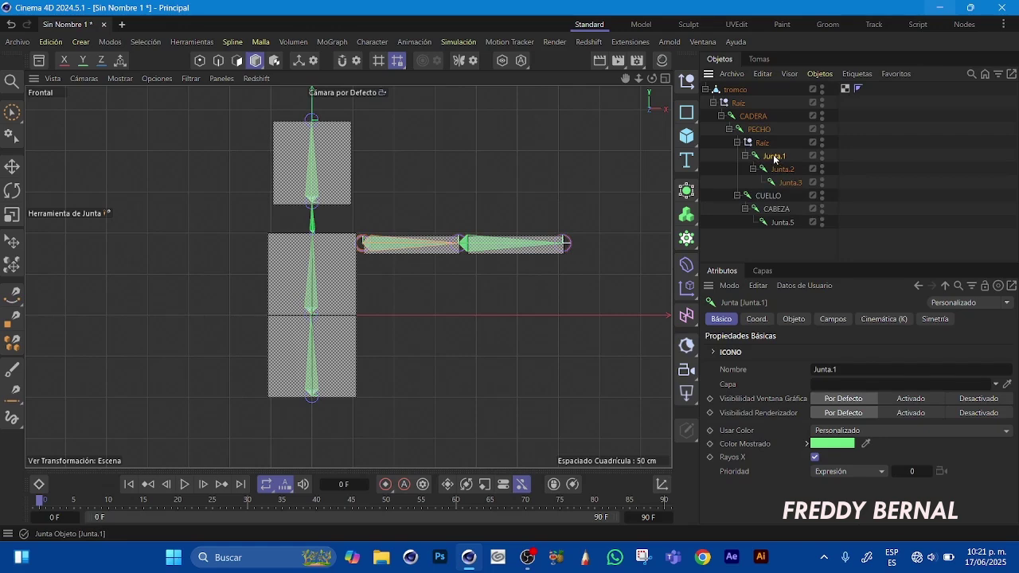
double_click(775, 157)
text(BRAZO)
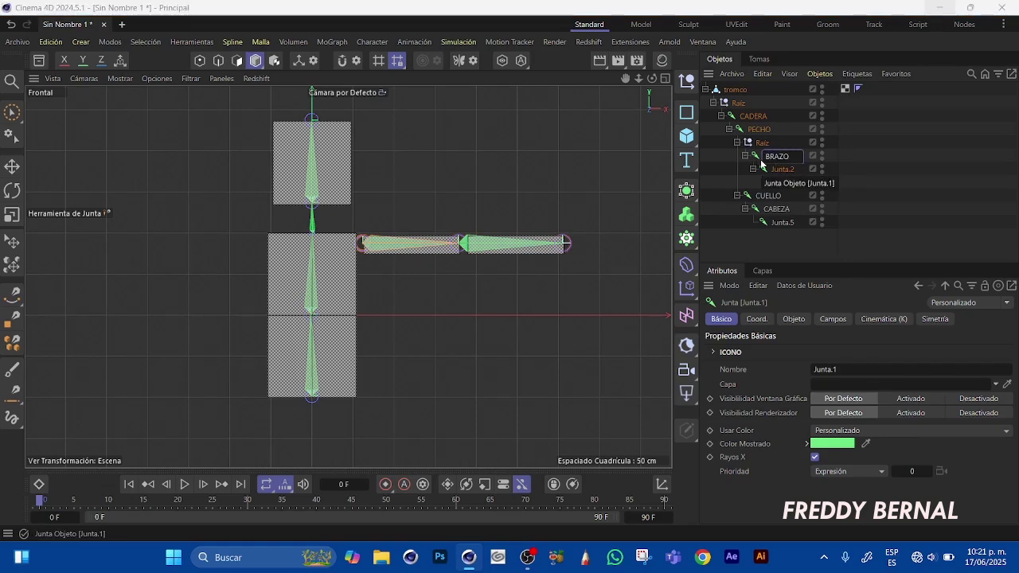
Rename the elbow joint, Junta.2, as ANTEBRAZO
click(781, 169)
key(m)
key(b)
key(r)
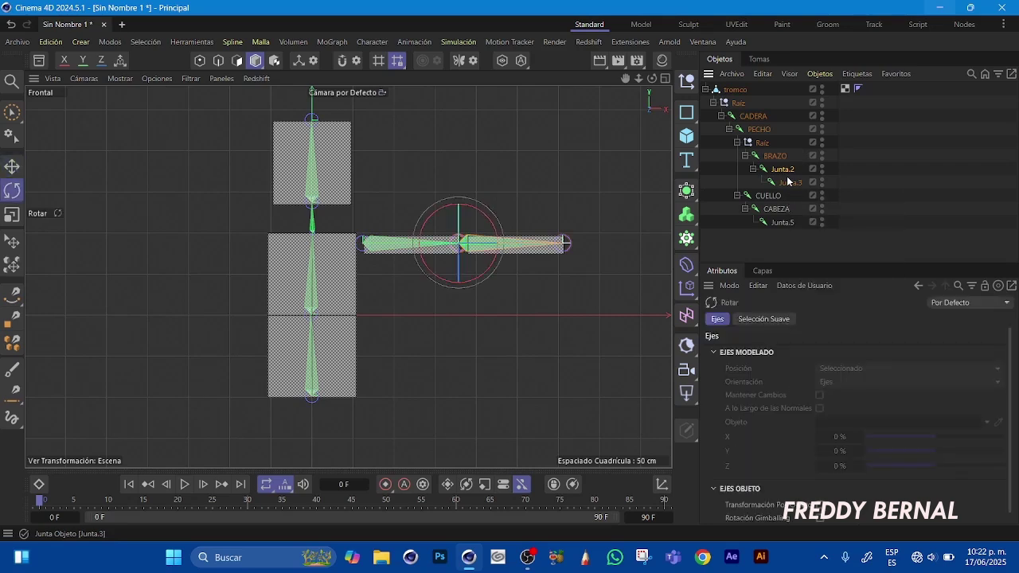
click(783, 169)
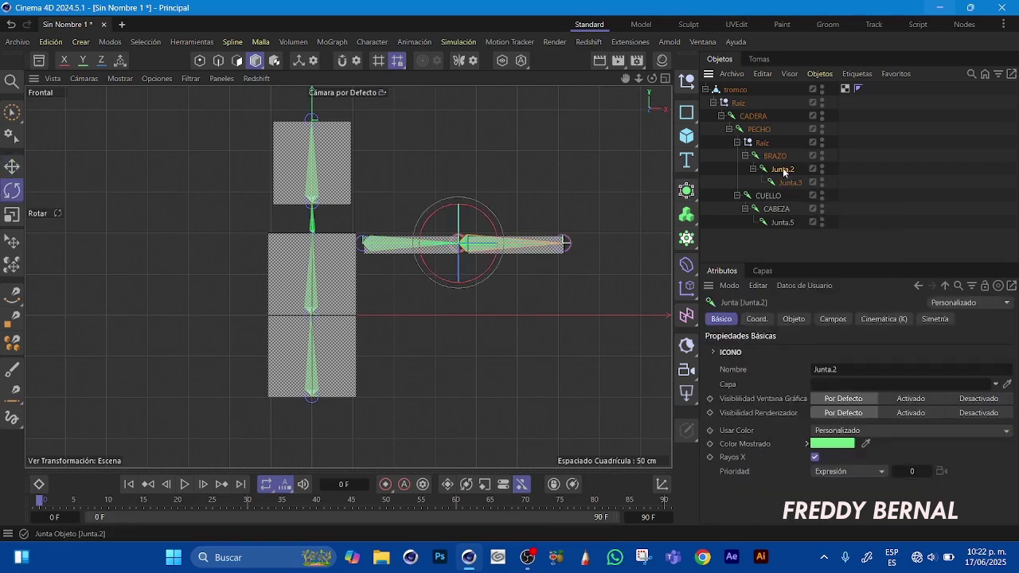
double_click(782, 169)
text(A)
text(NT)
text(EBRAZO)
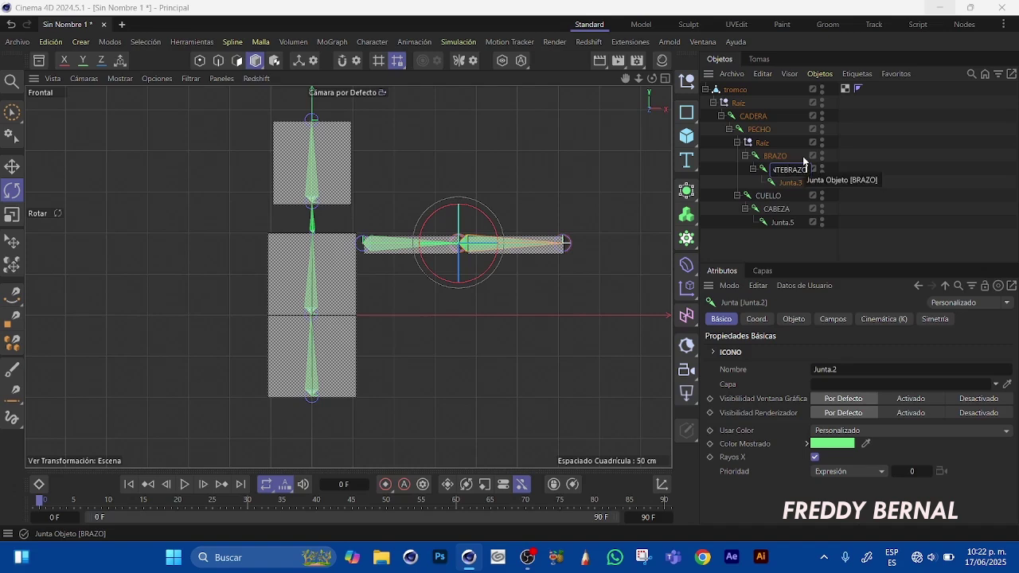
key(Return)
Move the BRAZO joint chain out of its Raíz null to sit under CUELLO, and delete the emptied null
click(788, 183)
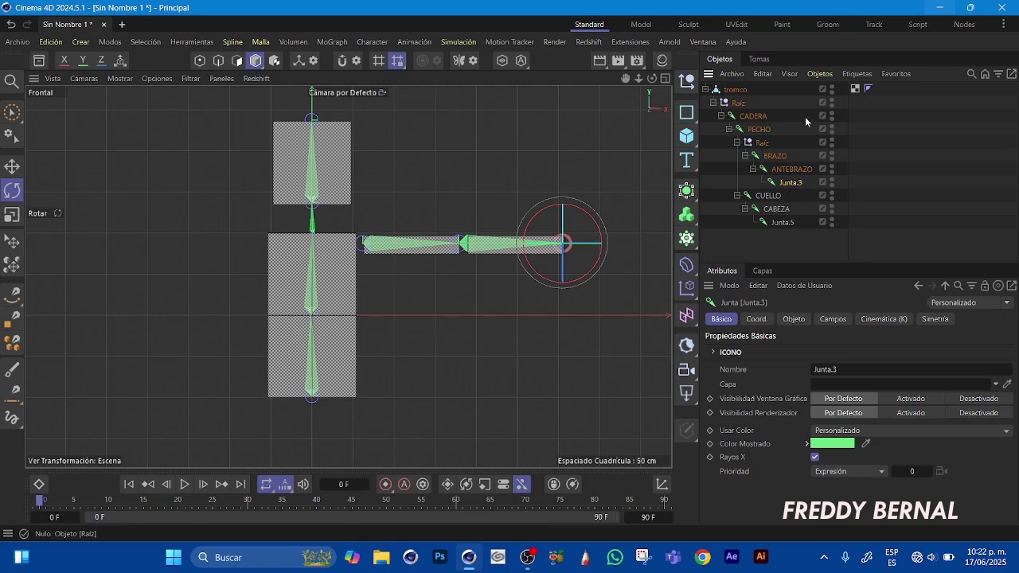
click(756, 117)
click(770, 155)
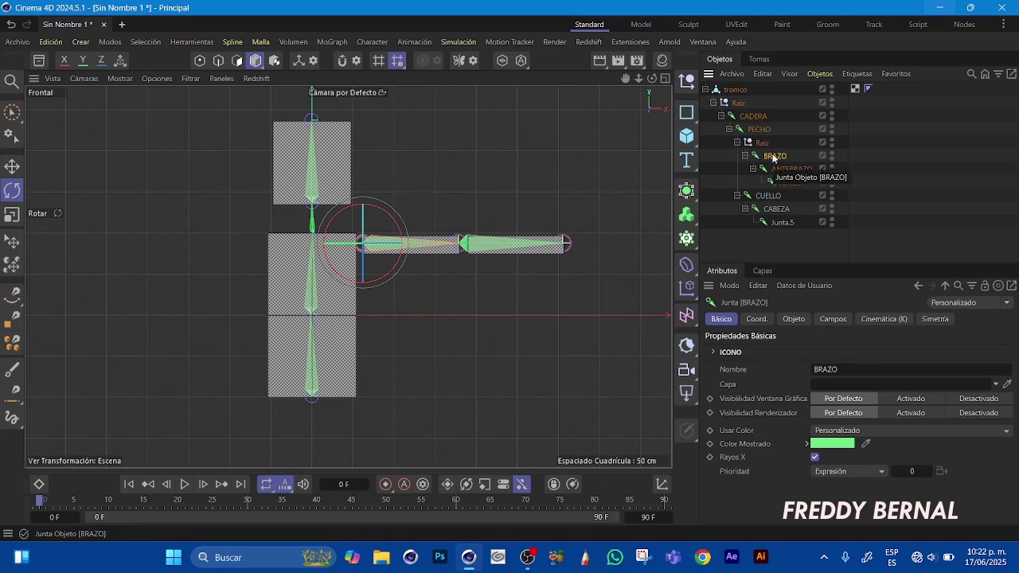
drag(771, 157, 760, 129)
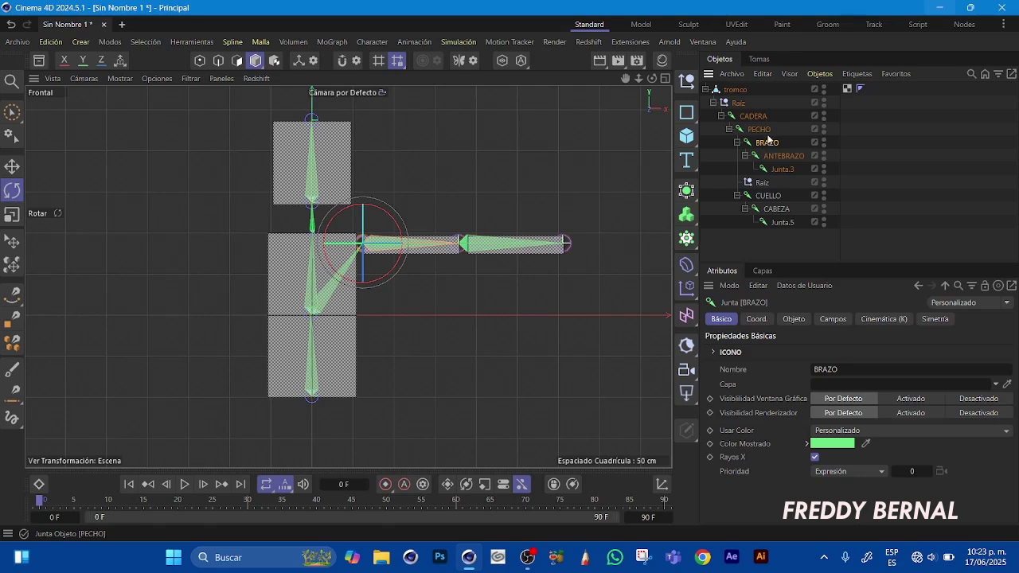
drag(762, 145, 773, 199)
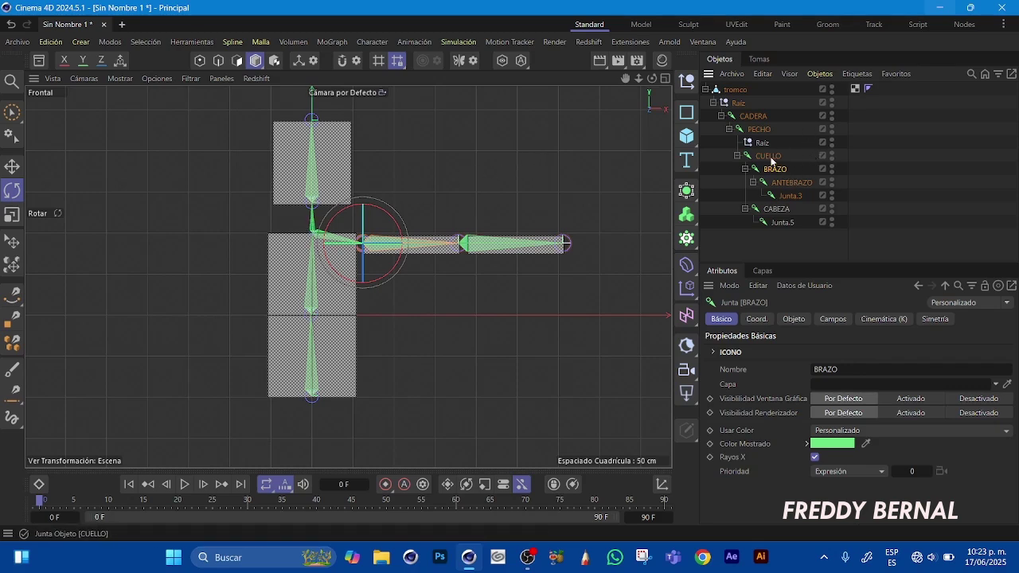
click(764, 148)
key(Delete)
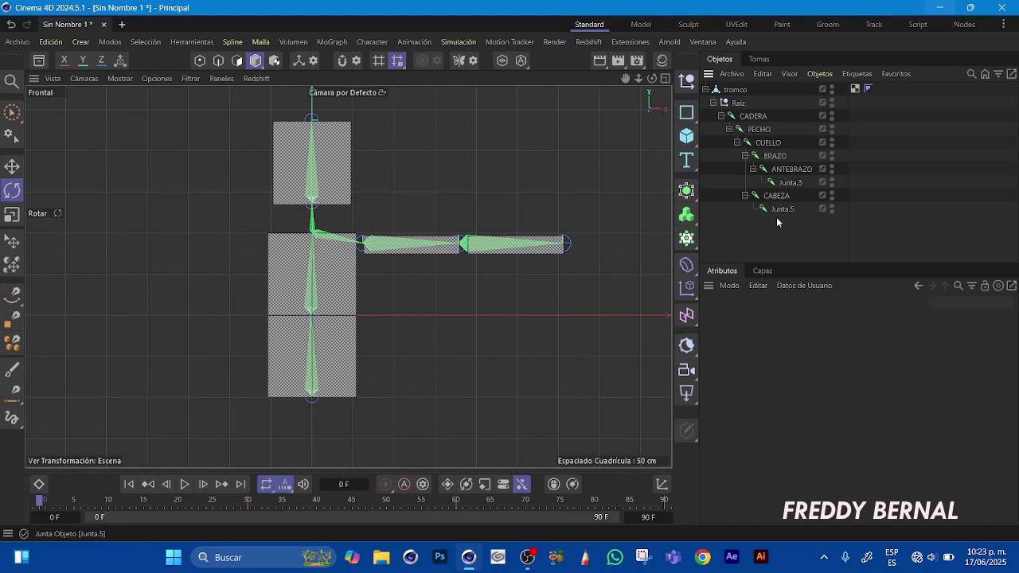
Switch the viewport to perspective and try to bind the tromco mesh to its whole selected joint hierarchy
click(734, 90)
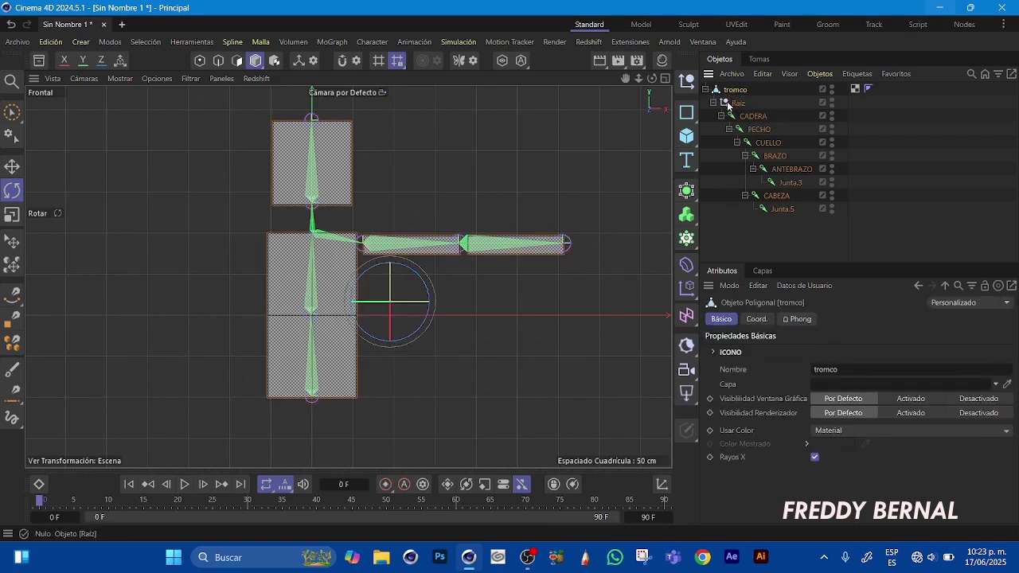
drag(723, 232, 803, 101)
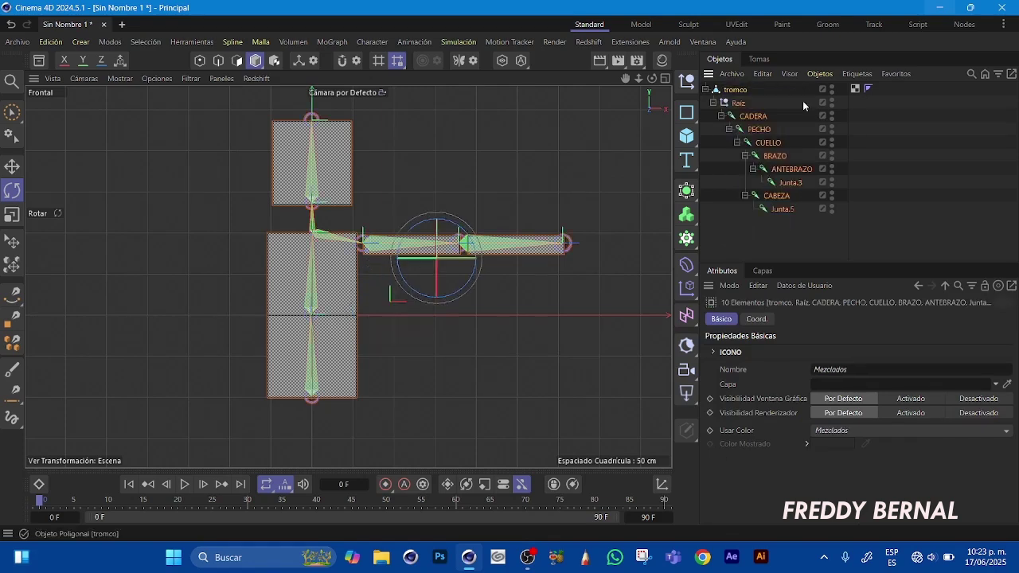
click(89, 78)
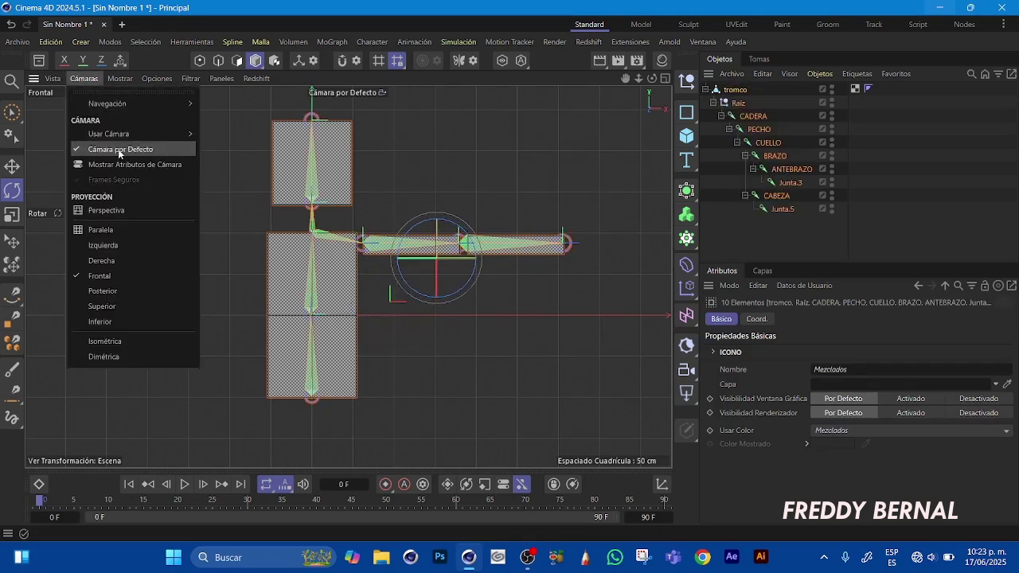
click(116, 211)
drag(652, 79, 628, 84)
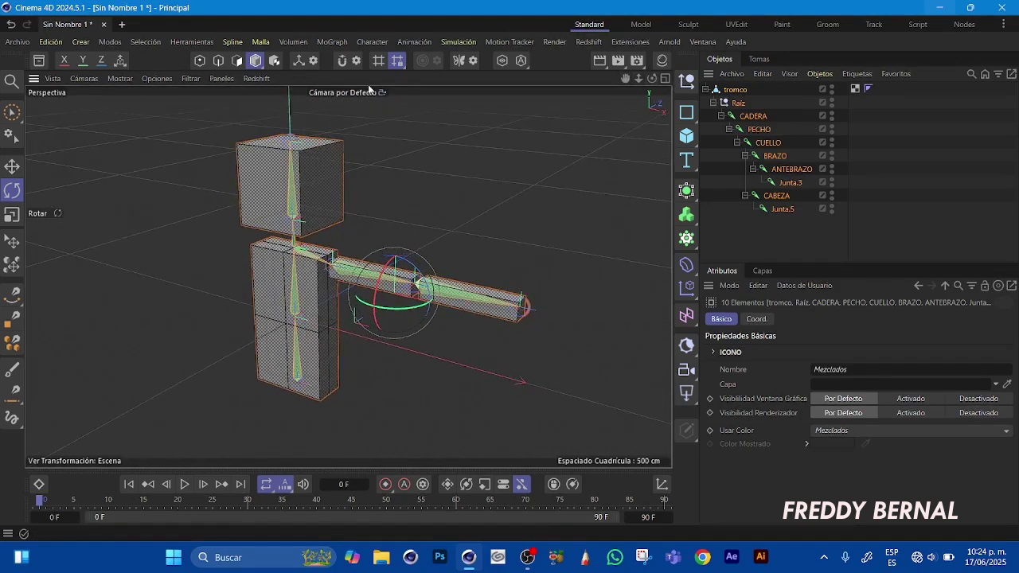
click(373, 43)
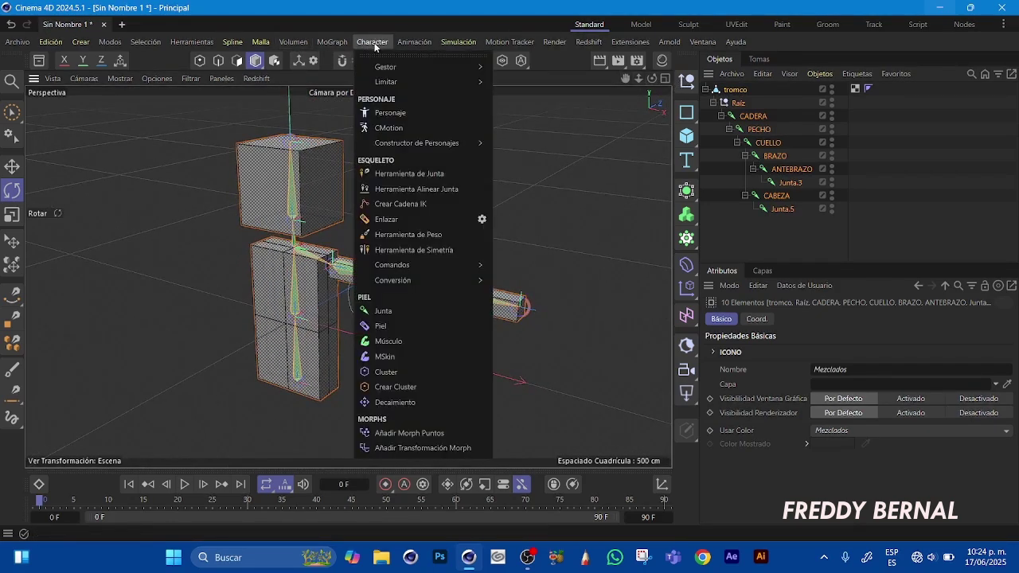
click(388, 220)
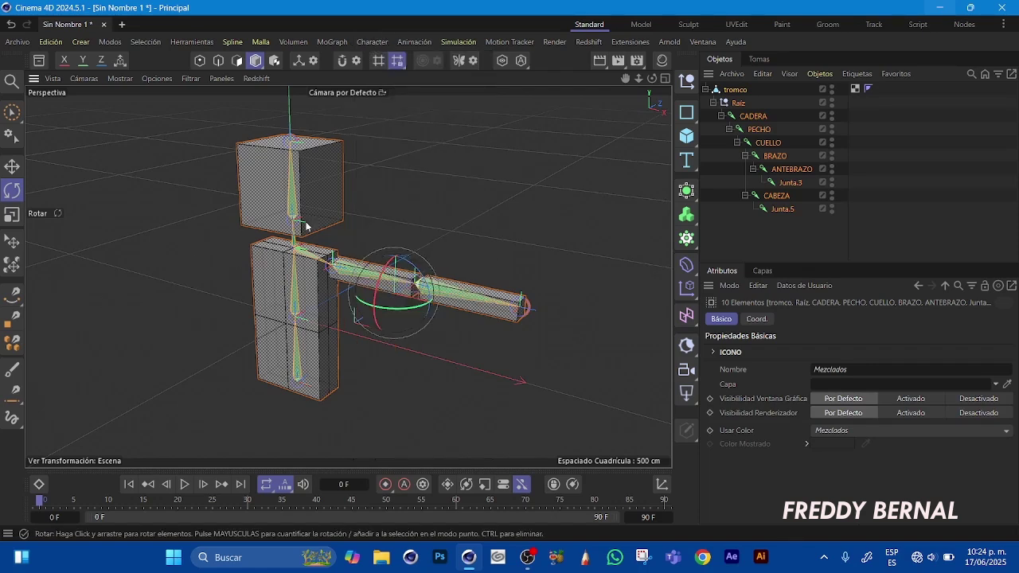
In polygon mode, add a Loop Cut around tromco's torso about 7 cm above its middle edge loop
drag(625, 78, 656, 79)
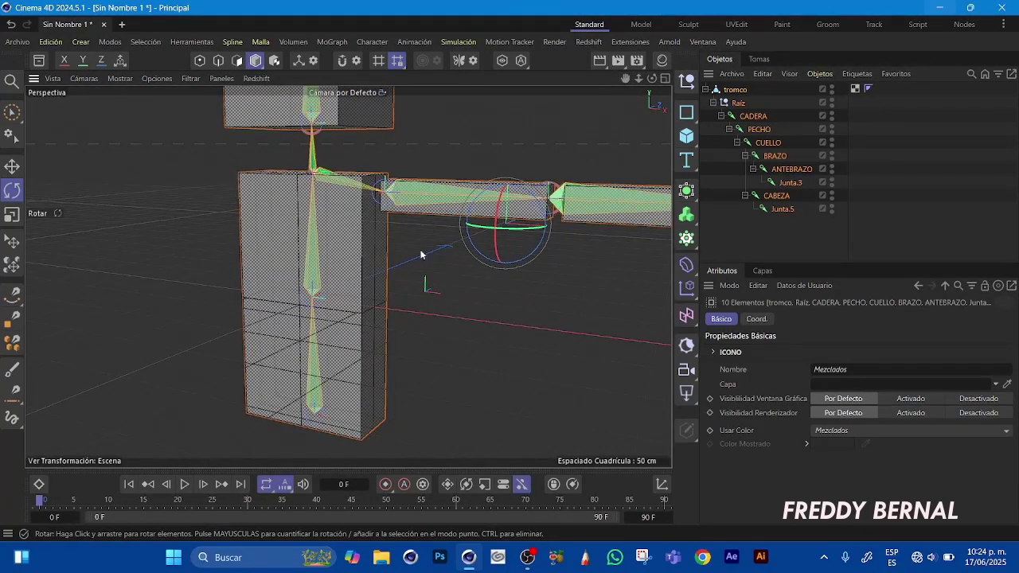
click(734, 90)
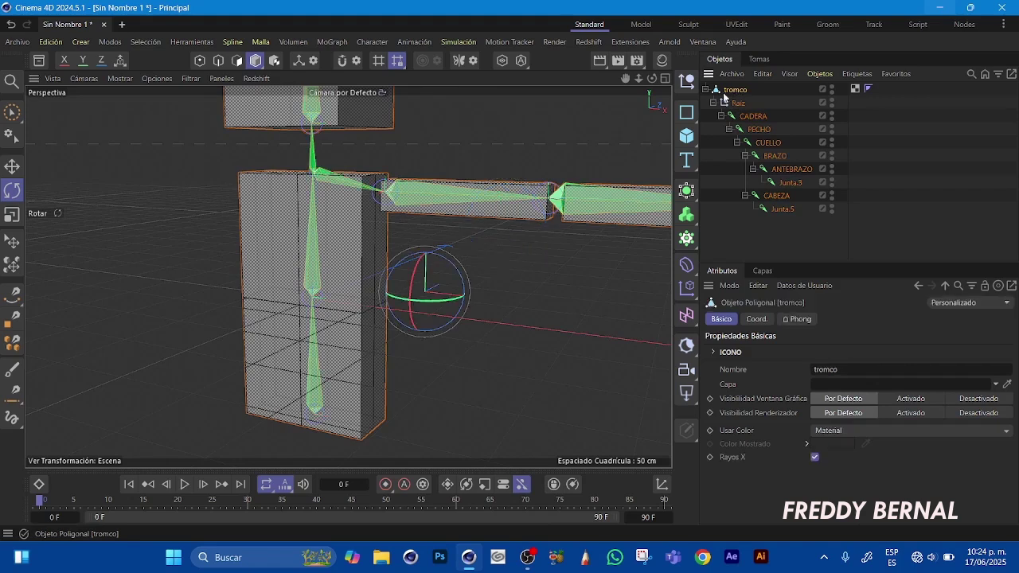
click(237, 60)
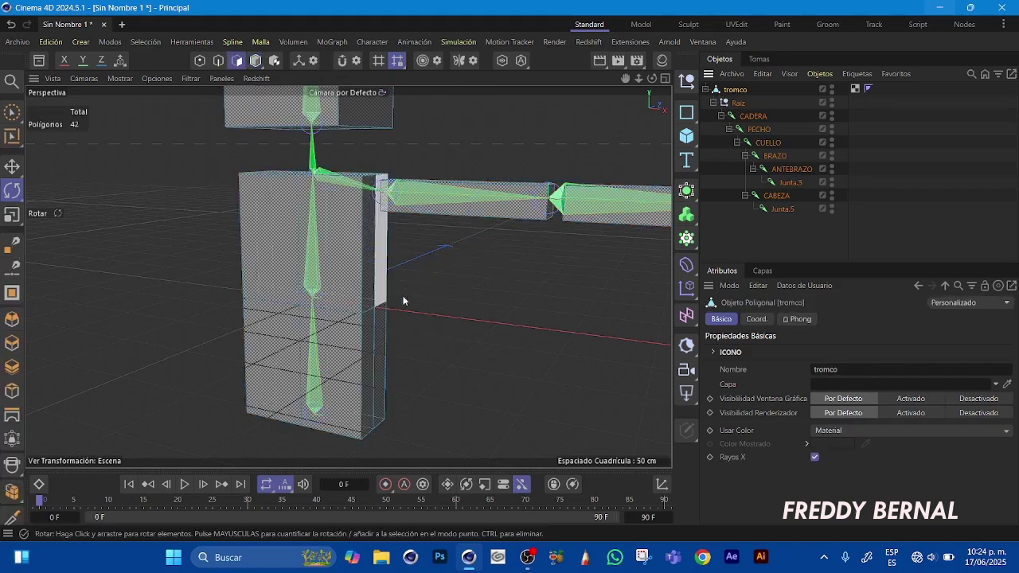
drag(653, 79, 637, 84)
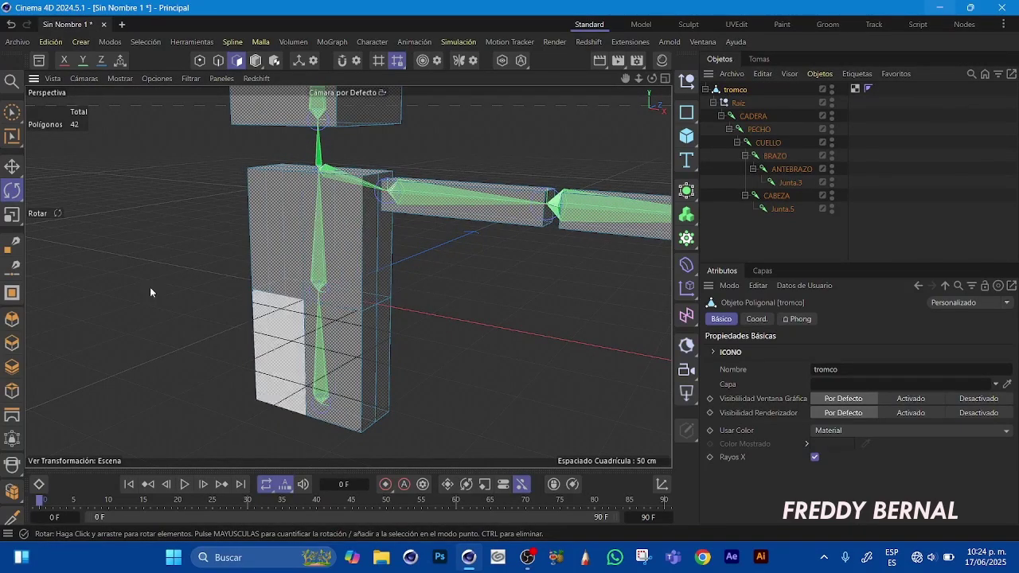
drag(12, 518, 37, 525)
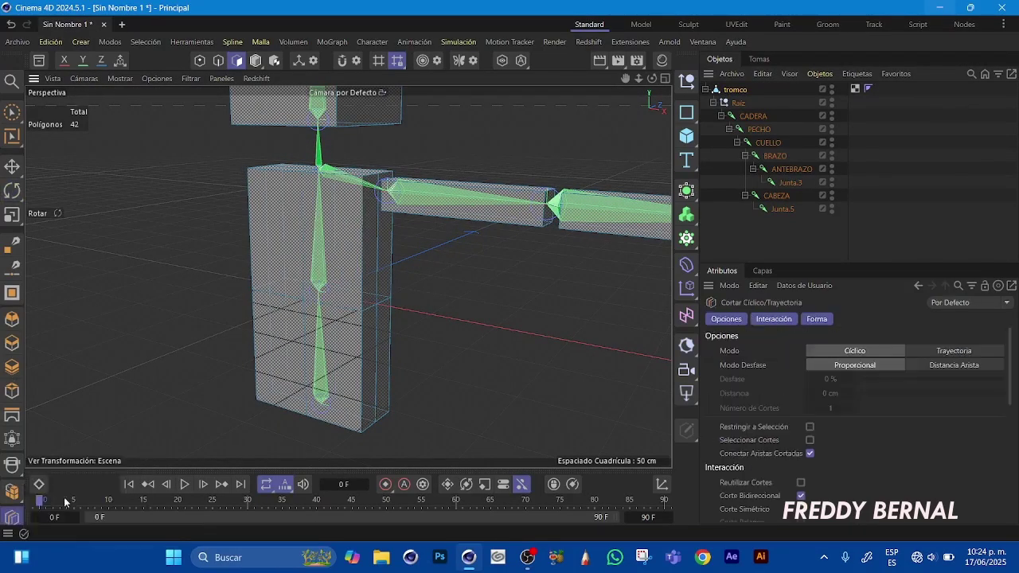
click(362, 304)
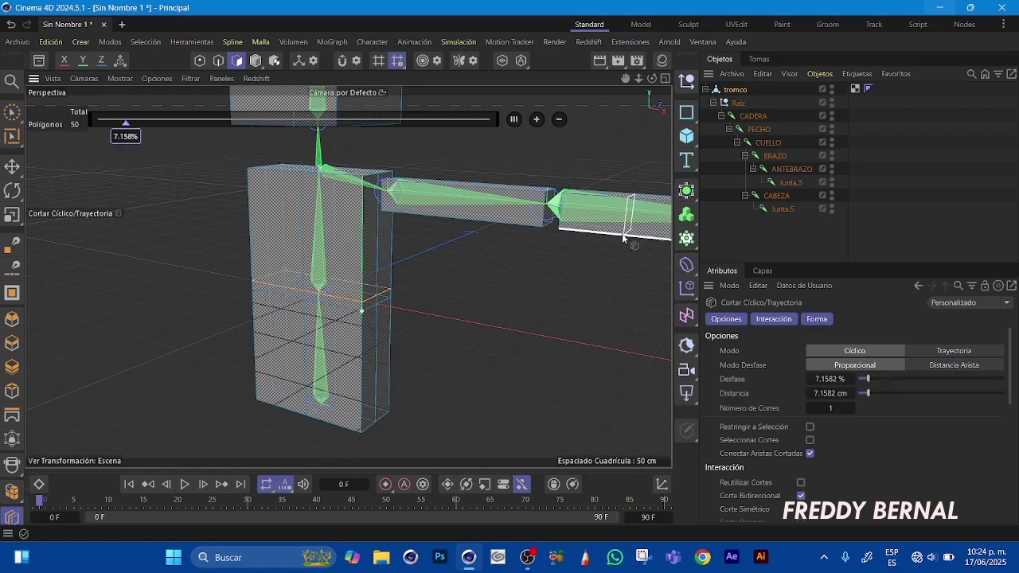
Add loop cuts about 5 cm in from both ends of the upper arm and both ends of the forearm
drag(652, 82, 697, 82)
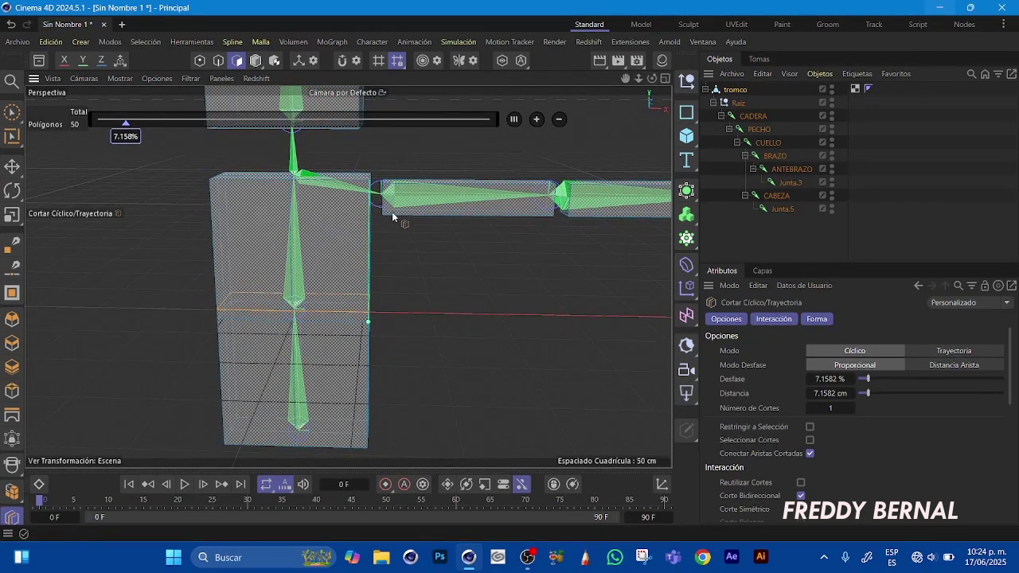
click(390, 186)
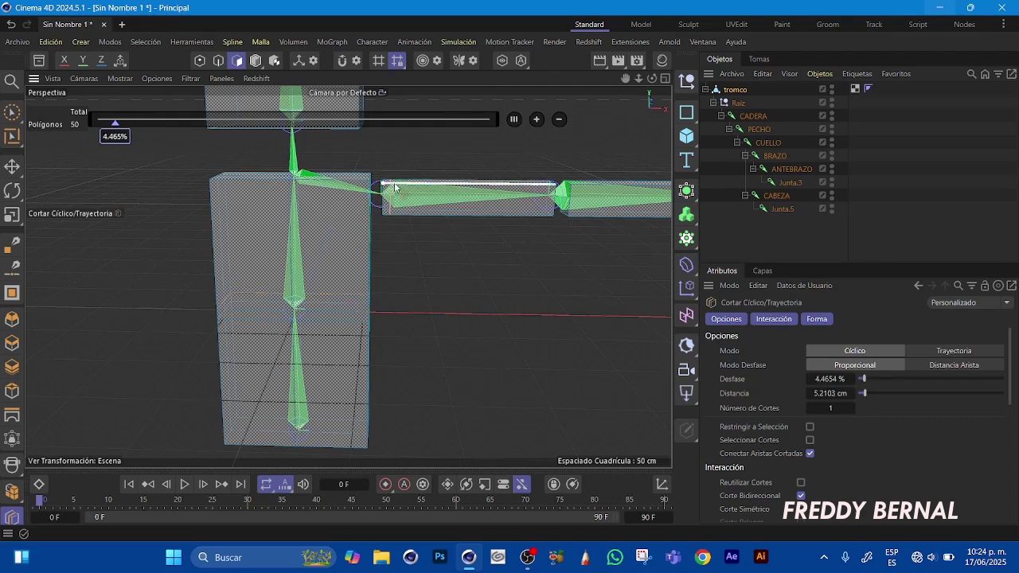
click(548, 190)
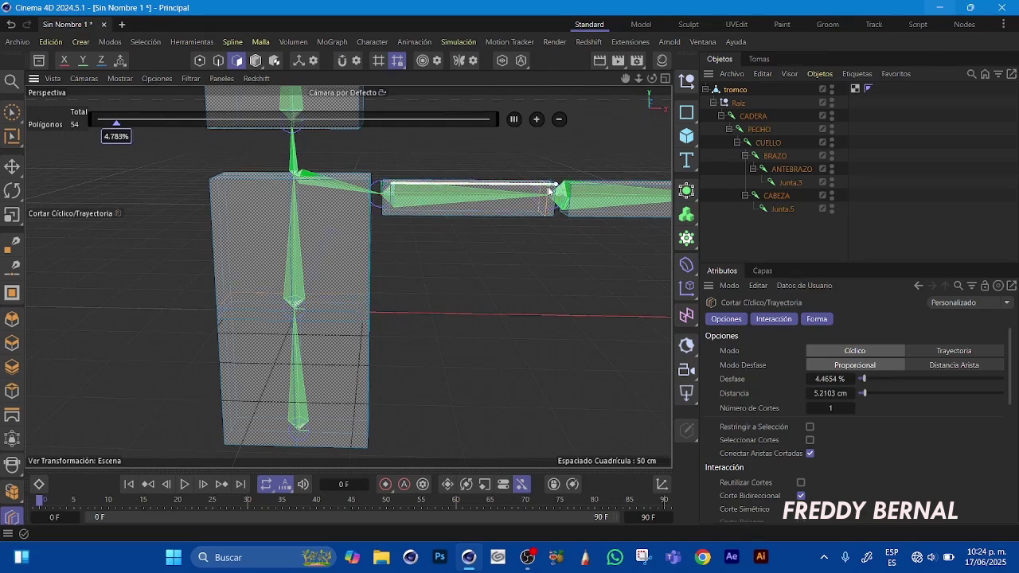
drag(628, 78, 346, 276)
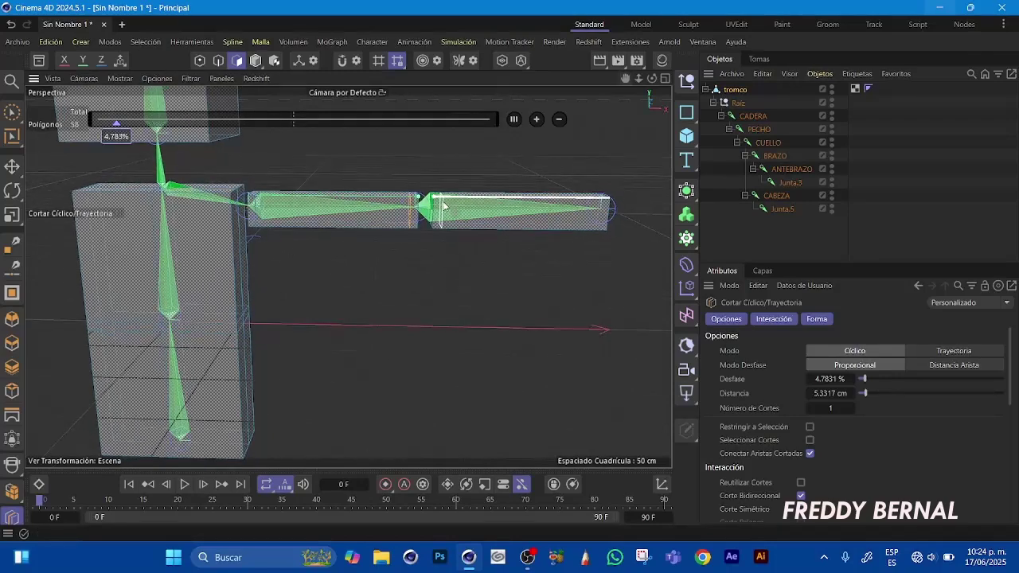
click(595, 209)
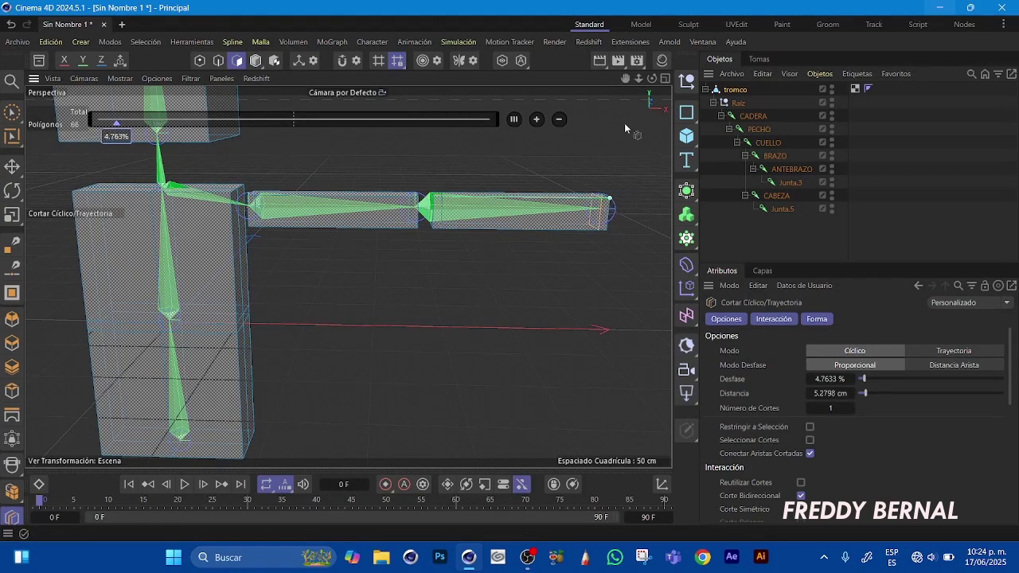
drag(627, 79, 579, 188)
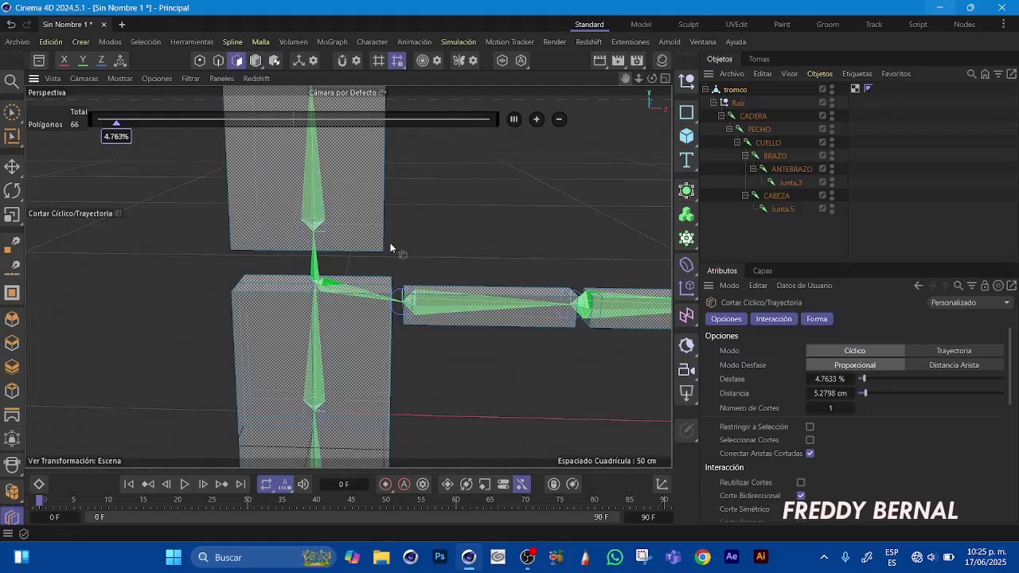
Add loop cuts around tromco's head about 5 cm above its bottom edge and about 8 cm below its top edge
click(416, 210)
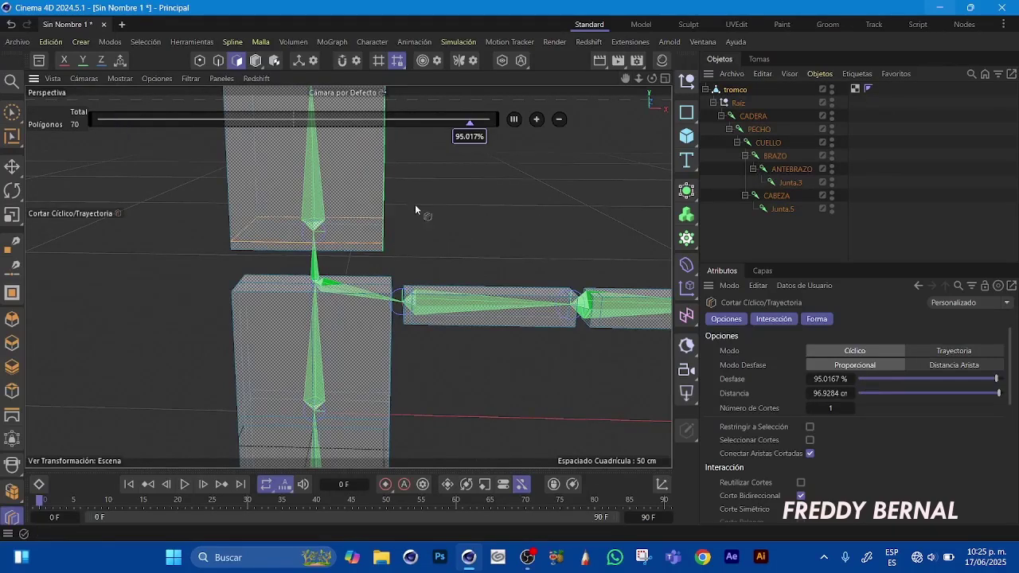
drag(637, 81, 604, 102)
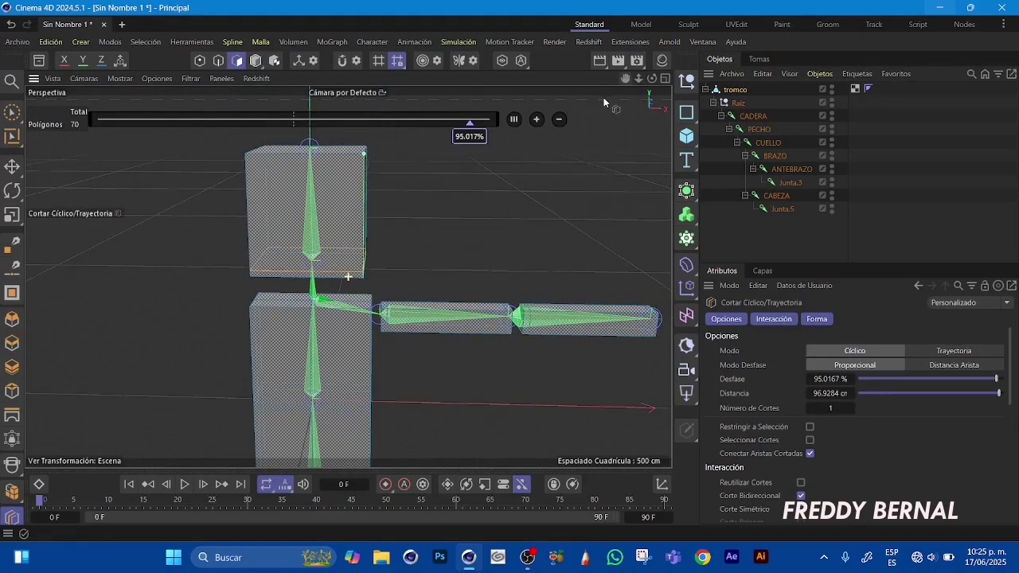
drag(651, 79, 621, 81)
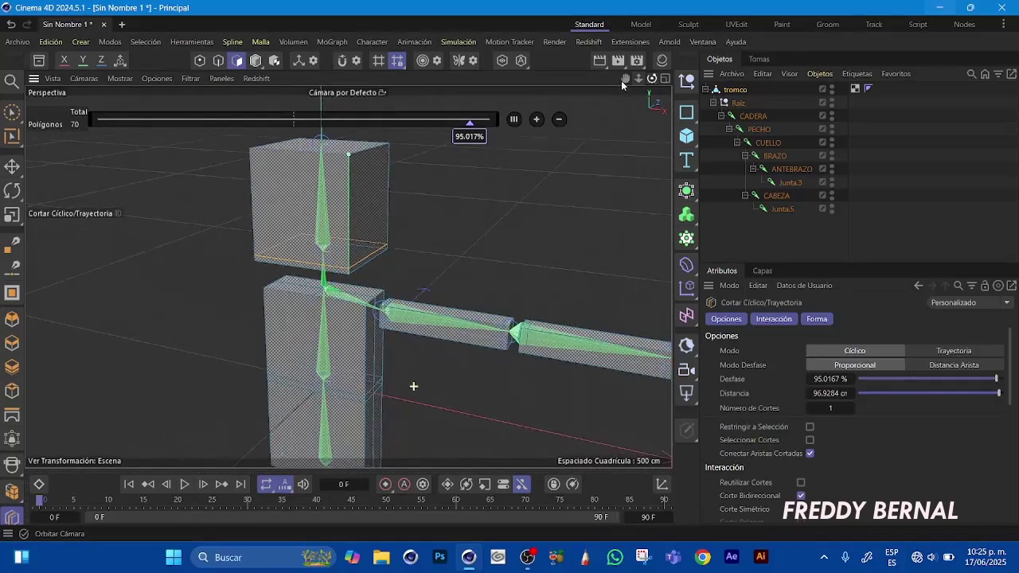
click(351, 168)
Add loop cuts around the torso about 7 cm below its top edge and about 8 cm above its bottom edge
drag(625, 80, 669, 101)
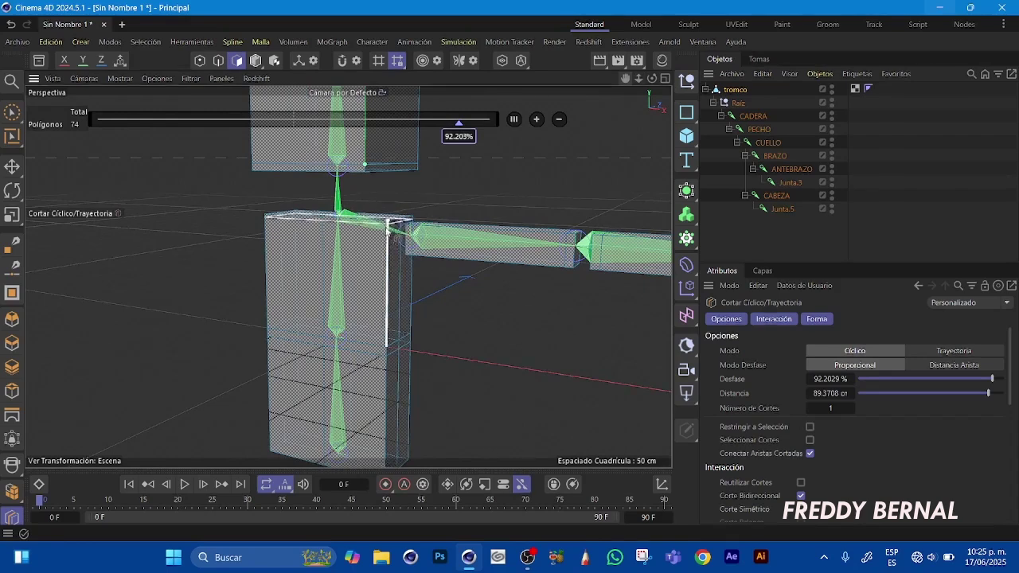
click(390, 237)
drag(625, 78, 602, 11)
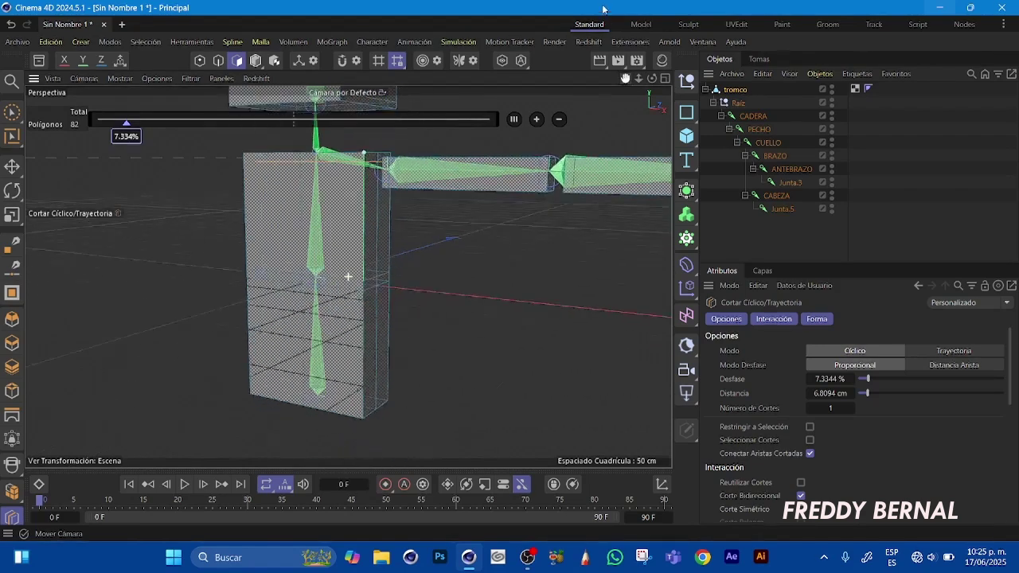
click(371, 414)
Add two vertical loop cuts through the head, one near the middle of its depth and one near the middle of its width
drag(652, 78, 614, 82)
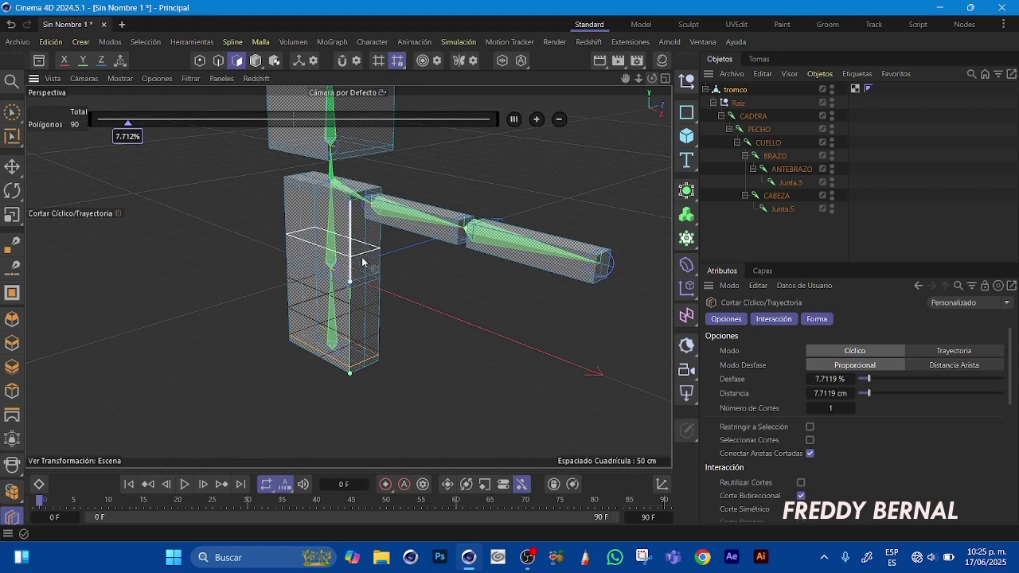
drag(627, 77, 661, 83)
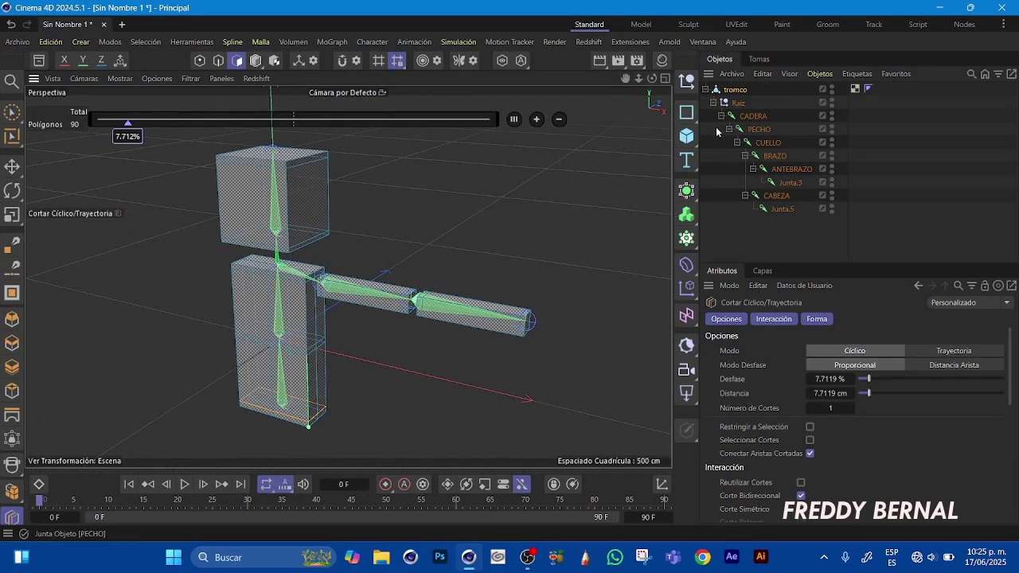
click(311, 162)
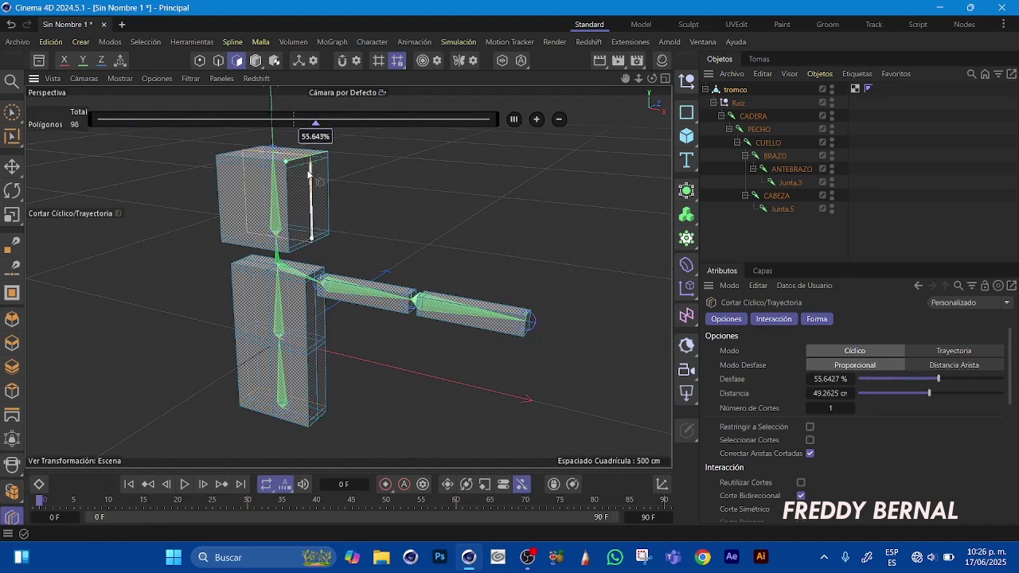
click(255, 250)
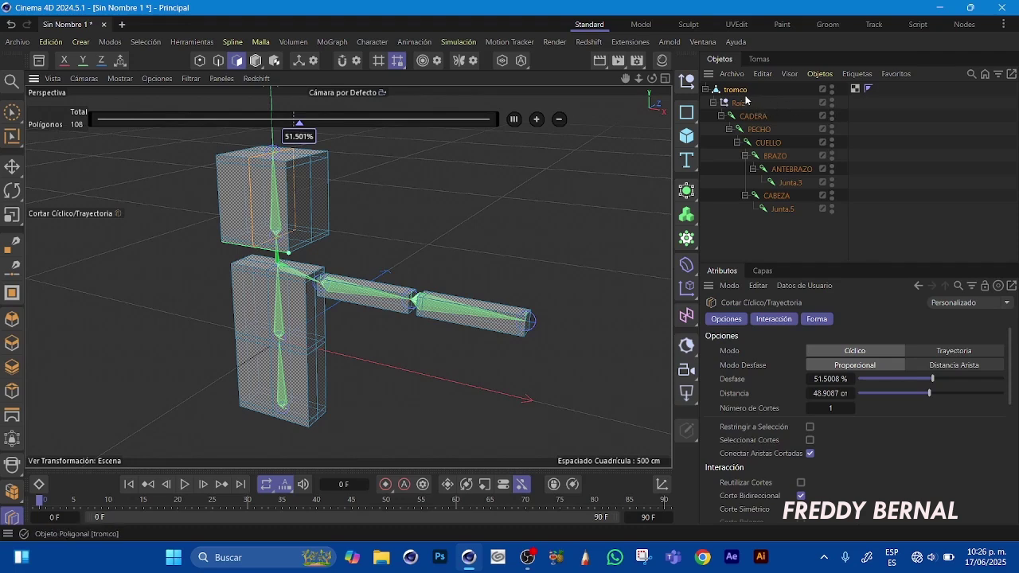
Select tromco together with its whole joint hierarchy and bind the mesh to the joints
drag(805, 230, 812, 81)
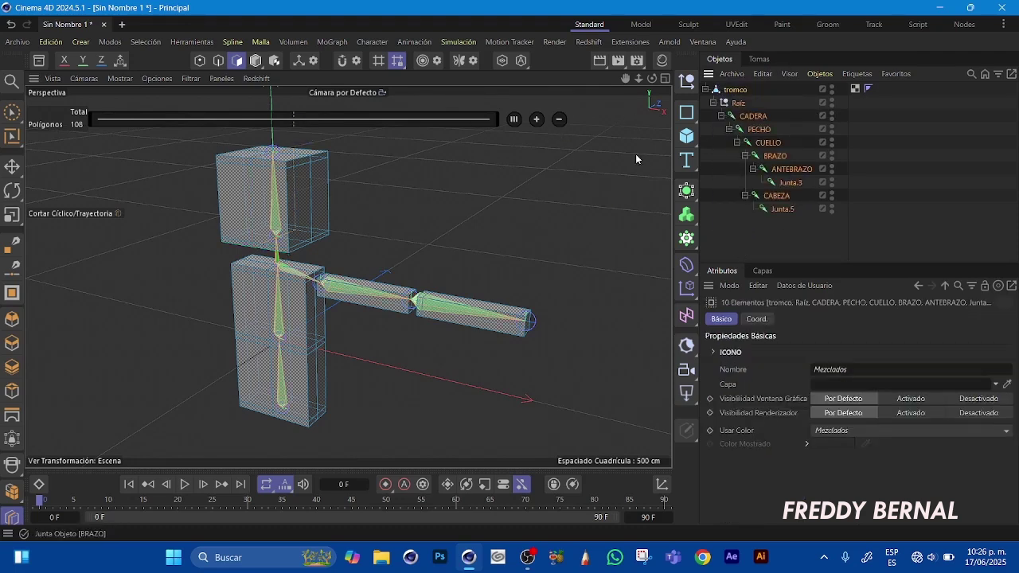
click(372, 41)
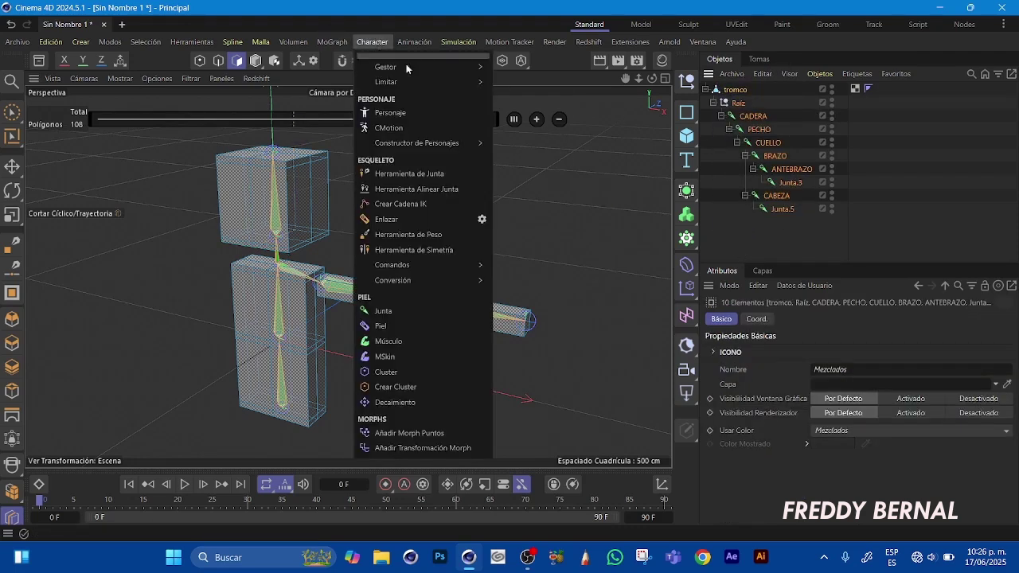
click(387, 221)
With the Weight Tool at 100% strength, paint the CADERA joint's weight on the front of the lower torso just below the middle loops
drag(626, 81, 677, 70)
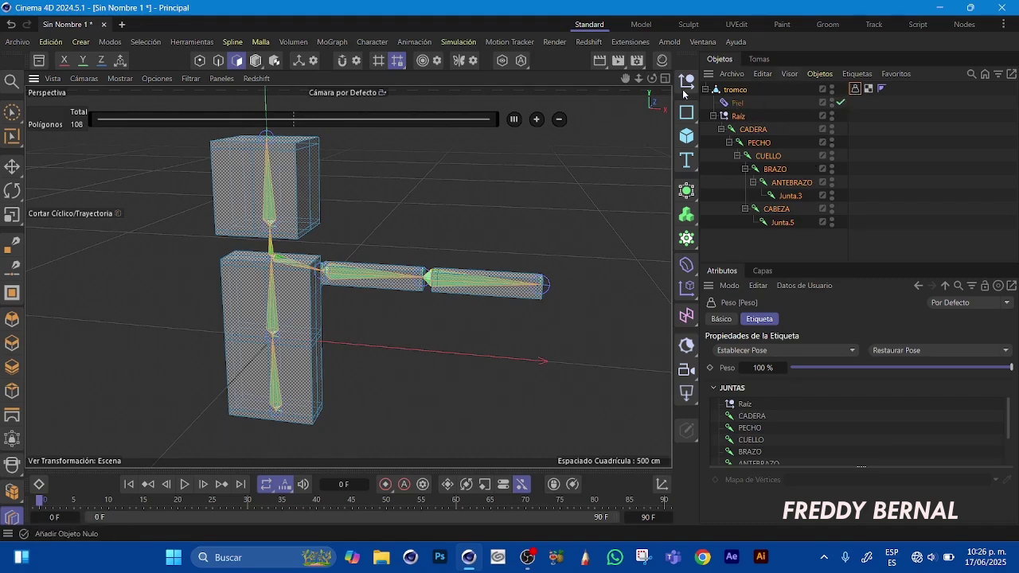
mouse_move(626, 80)
mouse_down()
mouse_move(630, 92)
mouse_move(649, 64)
mouse_move(651, 75)
mouse_move(638, 68)
mouse_move(628, 87)
mouse_move(639, 87)
mouse_up()
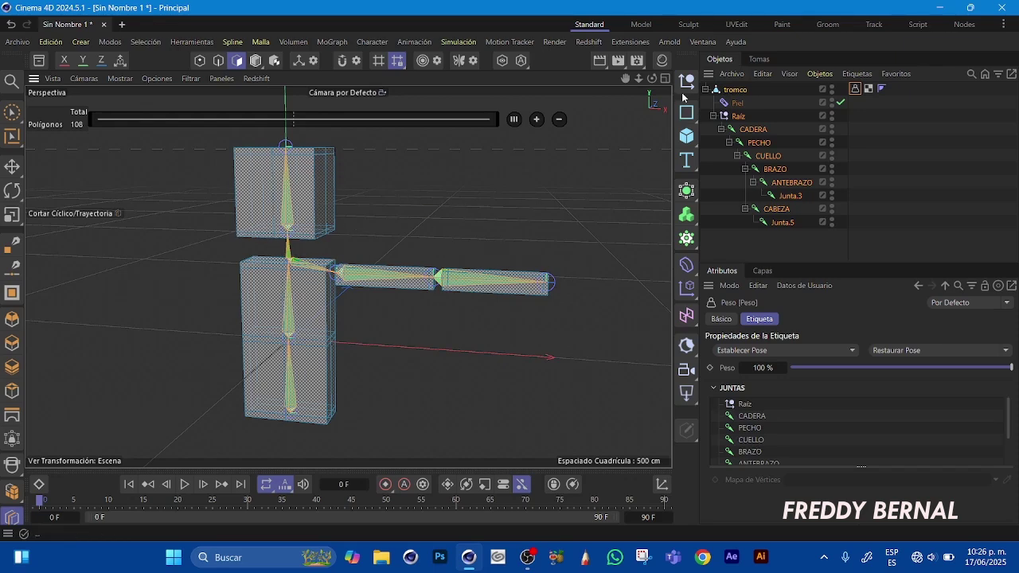
drag(654, 82, 652, 83)
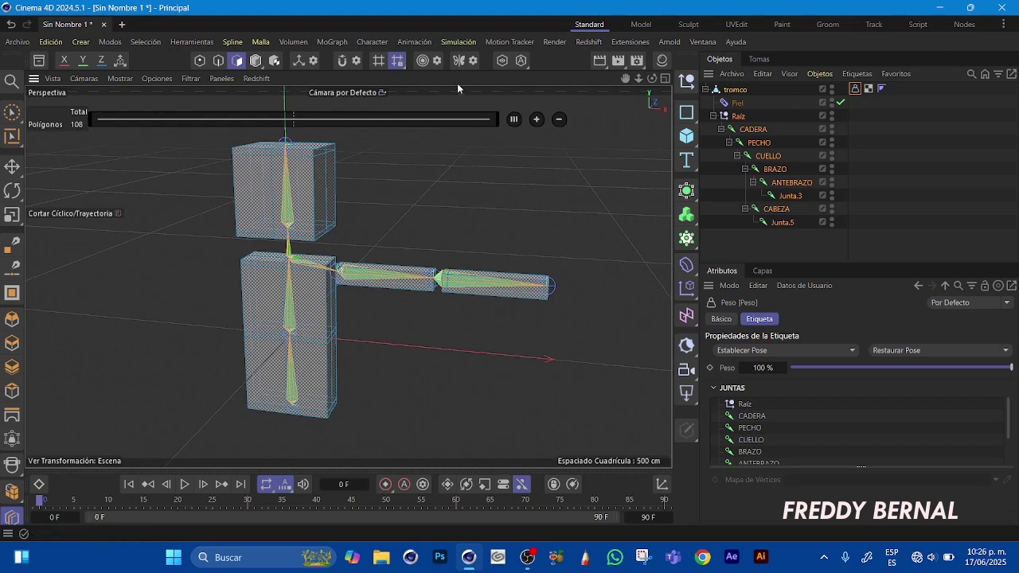
click(761, 131)
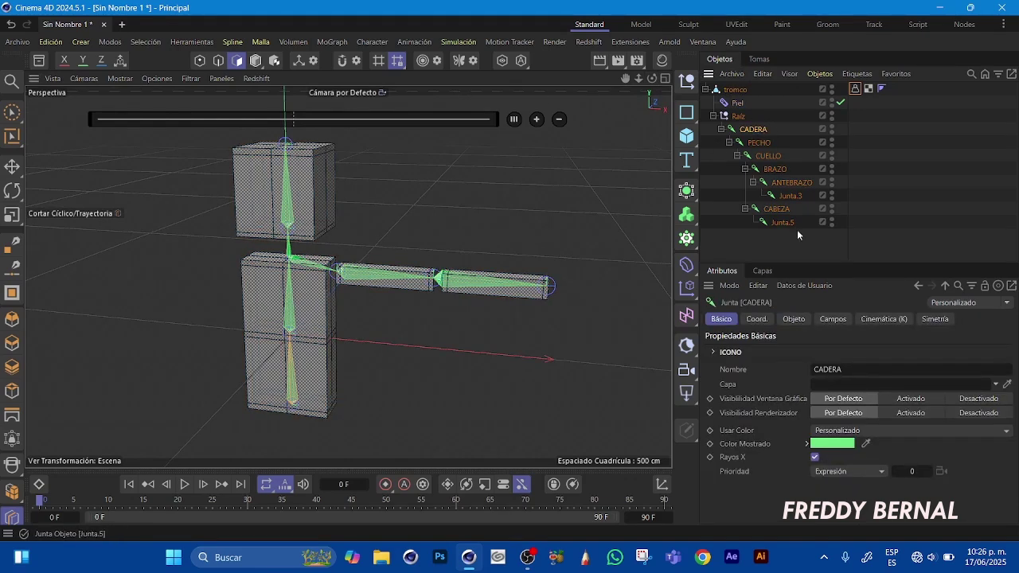
click(372, 42)
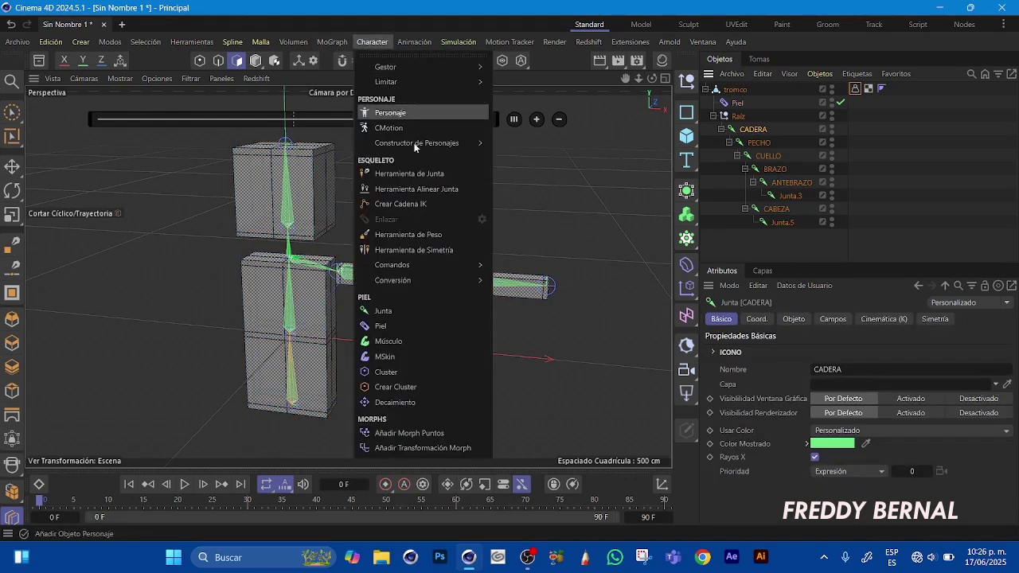
click(407, 236)
drag(638, 80, 611, 146)
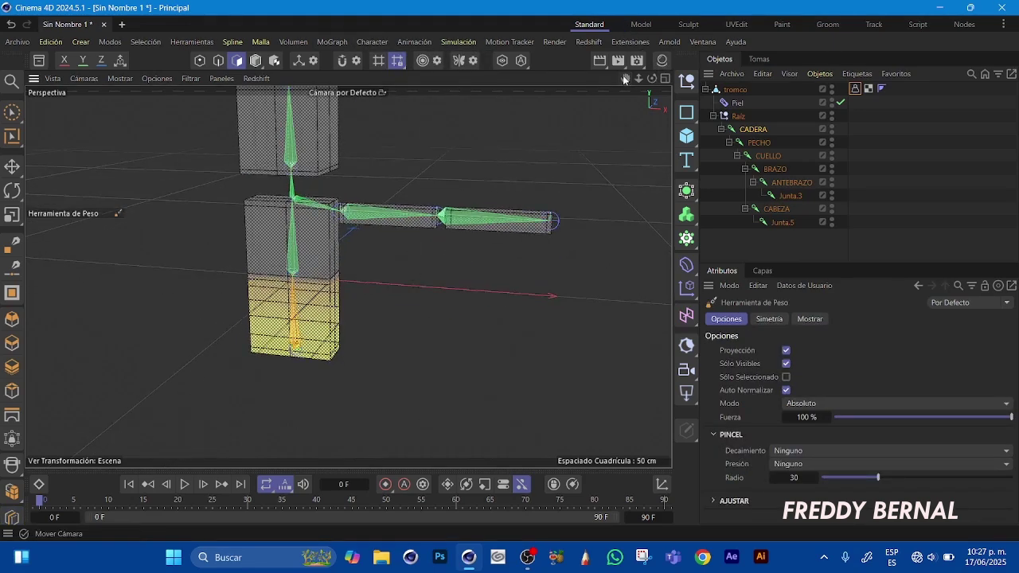
drag(625, 79, 685, 79)
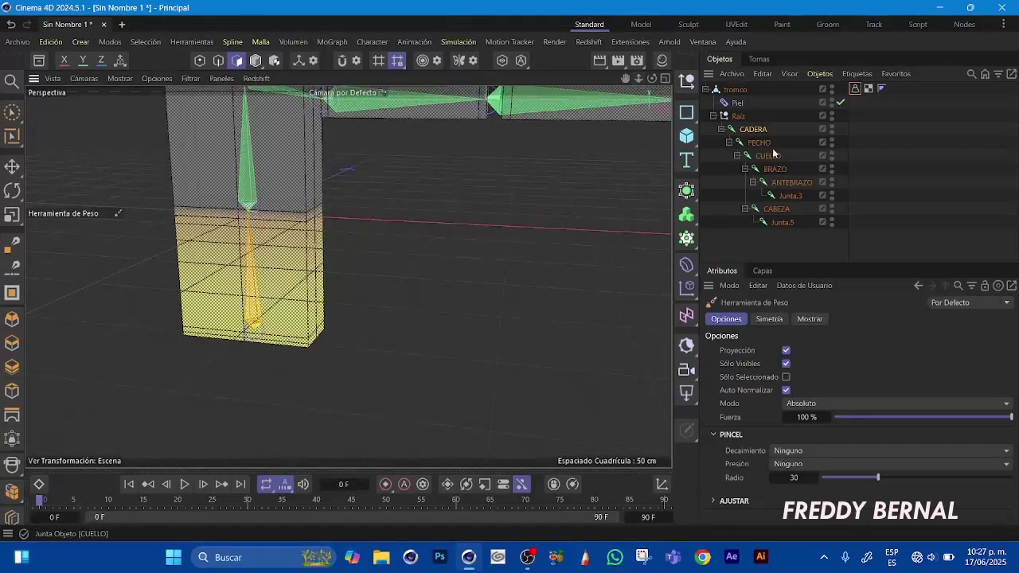
drag(598, 150, 572, 189)
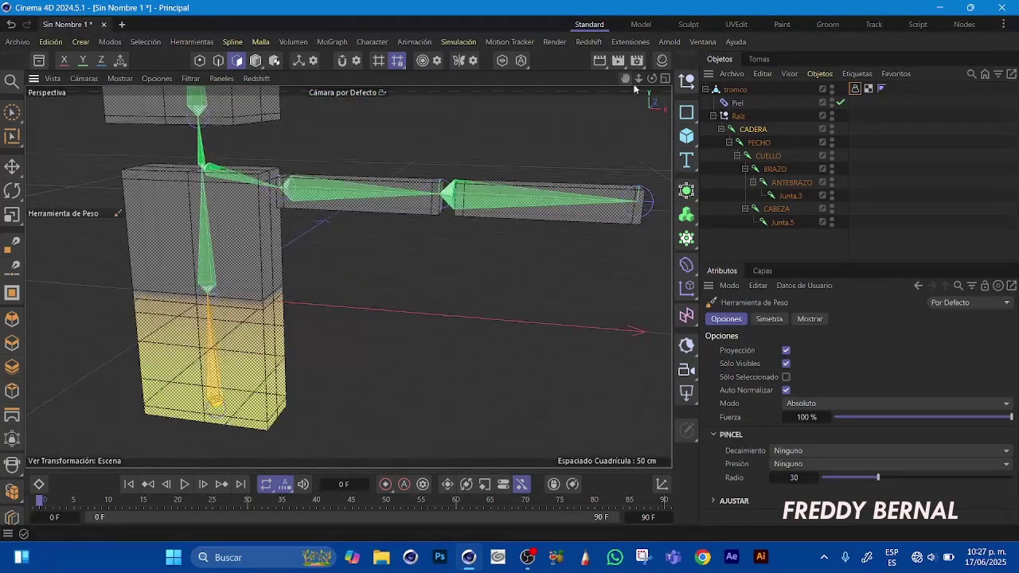
mouse_move(652, 78)
mouse_down()
mouse_move(638, 63)
mouse_move(654, 80)
mouse_move(633, 84)
mouse_move(640, 59)
mouse_move(645, 76)
mouse_move(492, 72)
mouse_move(662, 79)
mouse_move(640, 78)
mouse_move(650, 68)
mouse_move(638, 72)
mouse_move(659, 79)
mouse_move(530, 64)
mouse_move(655, 80)
mouse_move(626, 76)
mouse_move(646, 80)
mouse_move(639, 60)
mouse_move(640, 80)
mouse_move(661, 75)
mouse_move(663, 89)
mouse_move(629, 60)
mouse_move(671, 78)
mouse_up()
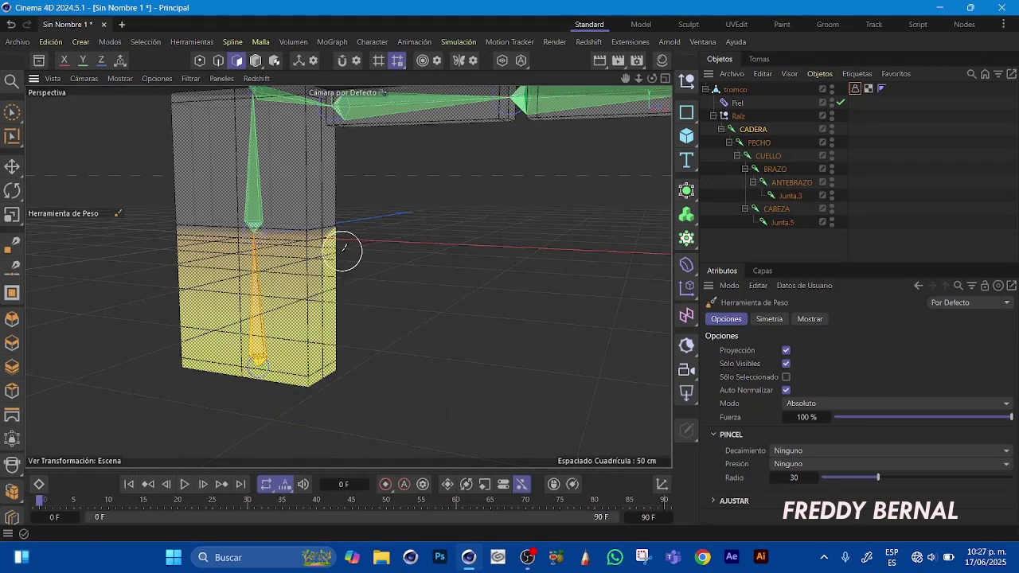
mouse_move(252, 255)
mouse_down()
mouse_move(178, 246)
mouse_move(258, 255)
mouse_up()
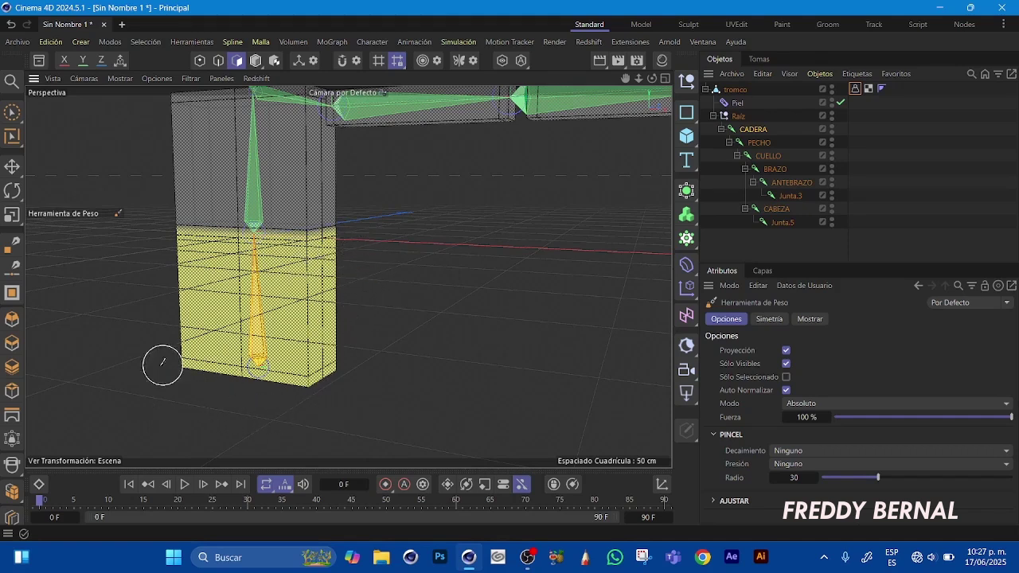
Paint CADERA's full weight around the sides and back of the lower torso
drag(626, 82, 832, 78)
mouse_move(332, 242)
mouse_down()
mouse_move(308, 222)
mouse_move(257, 223)
mouse_up()
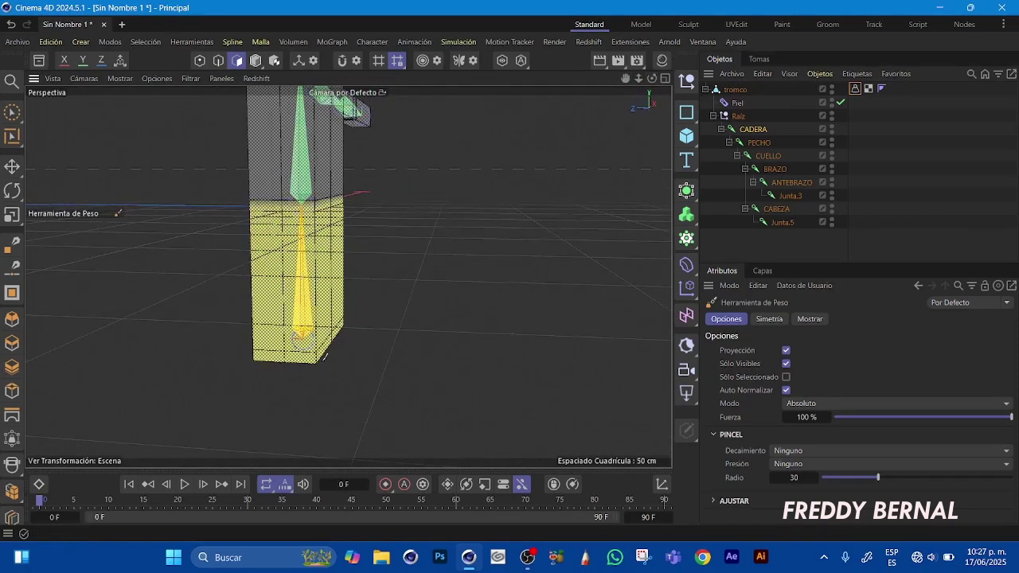
drag(652, 78, 784, 87)
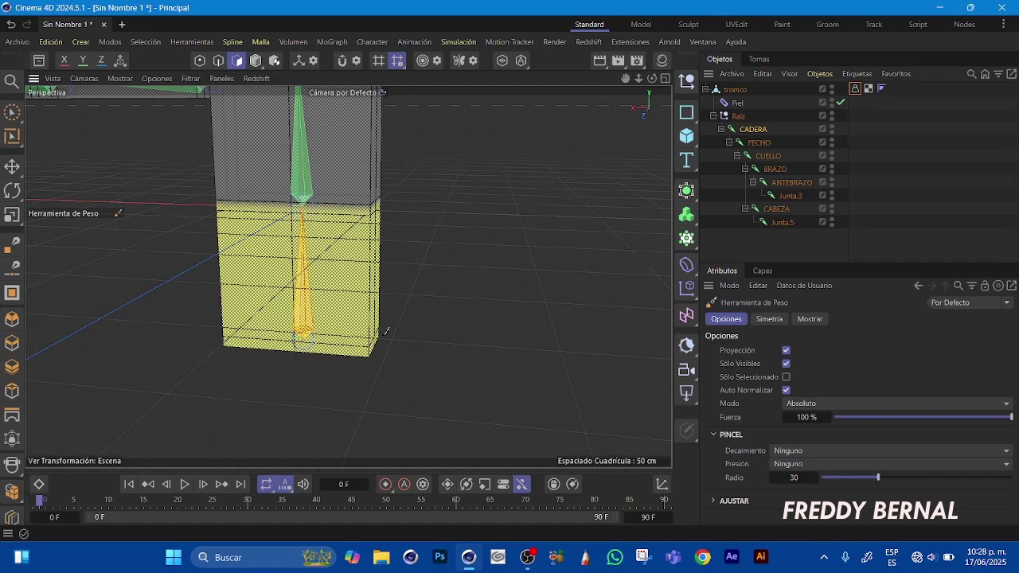
drag(651, 79, 779, 79)
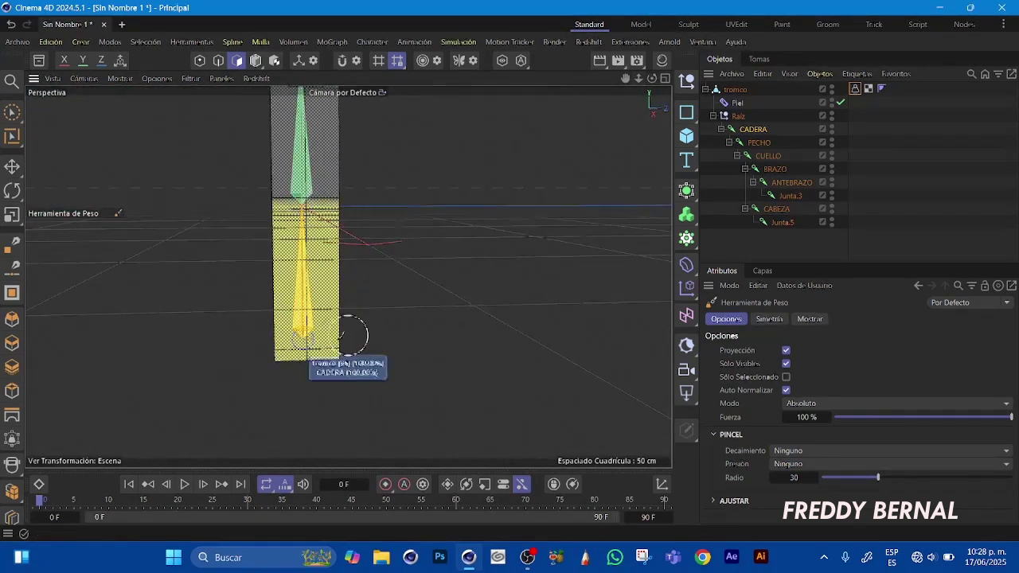
click(277, 226)
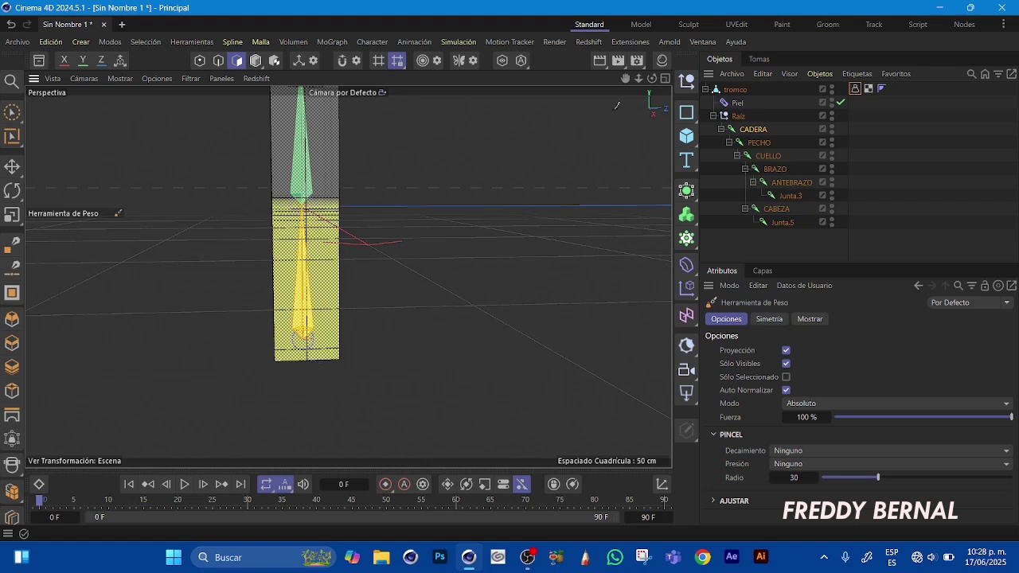
drag(652, 79, 612, 136)
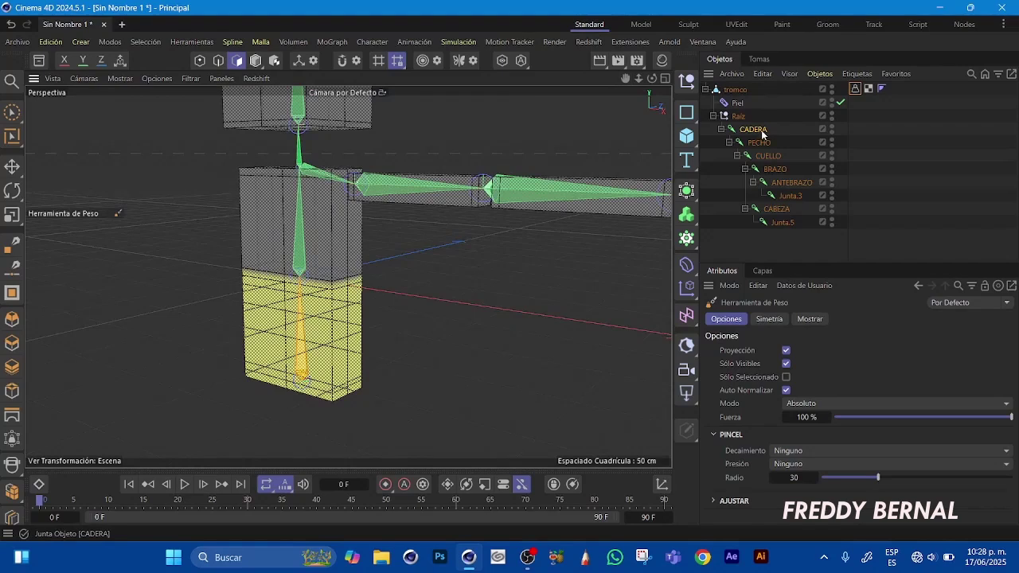
mouse_move(368, 281)
mouse_down()
mouse_move(366, 291)
mouse_move(351, 275)
mouse_up()
key(ctrl+z)
Select the PECHO joint and paint its weight over the upper torso, including the side opposite the arm
mouse_move(652, 78)
mouse_down()
mouse_move(659, 62)
mouse_move(687, 82)
mouse_up()
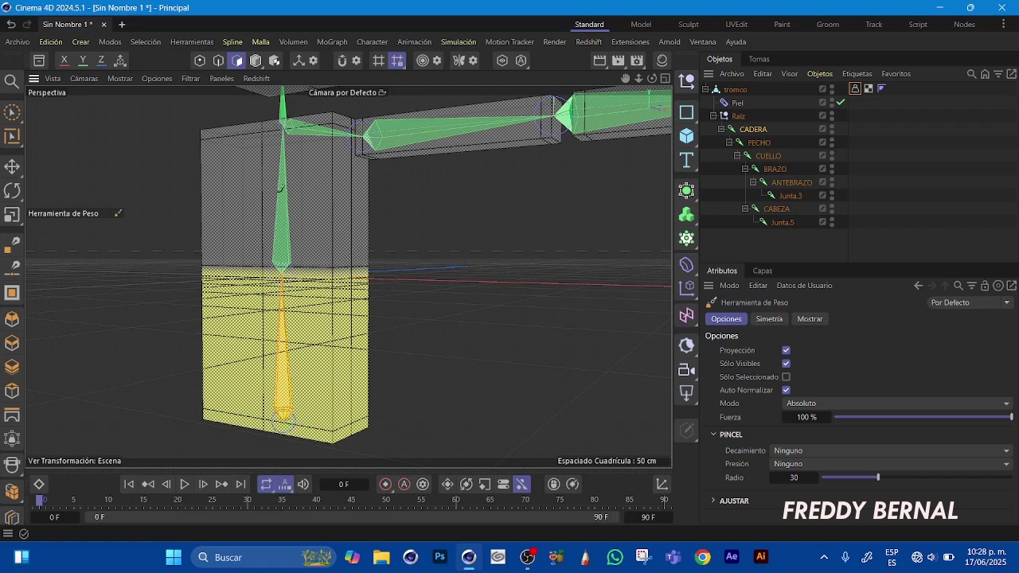
click(759, 143)
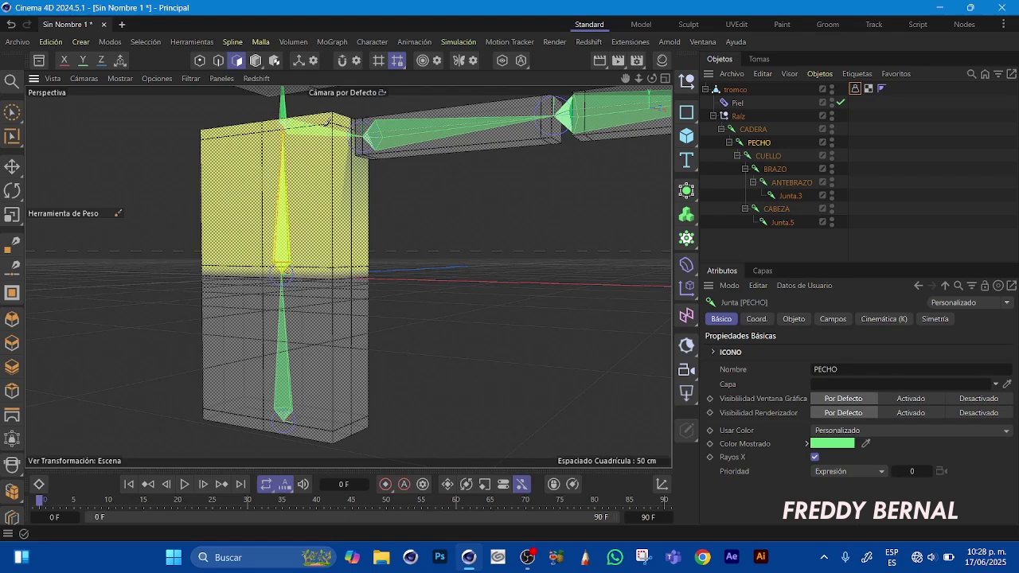
drag(653, 79, 479, 173)
drag(243, 173, 208, 146)
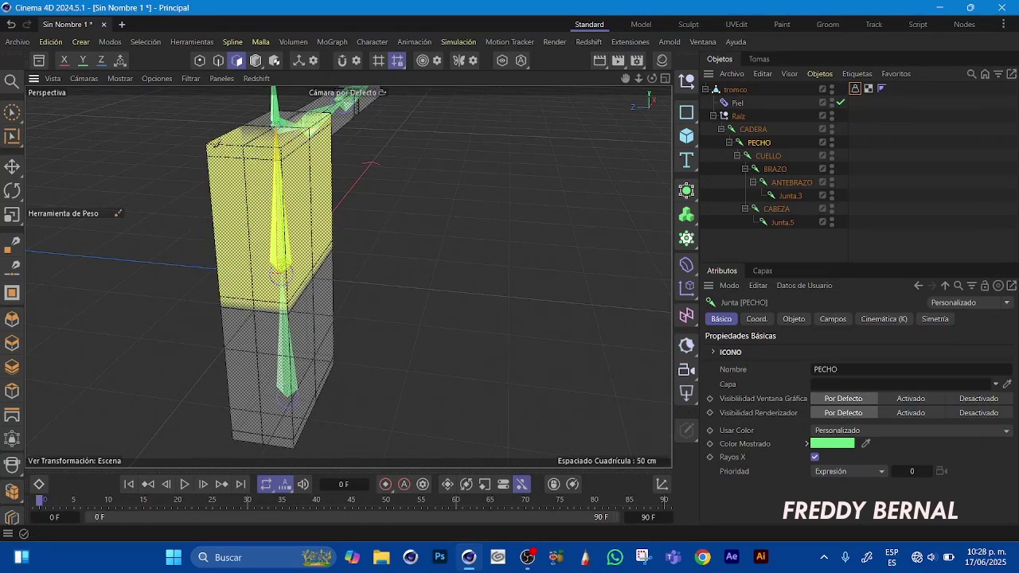
drag(652, 78, 752, 88)
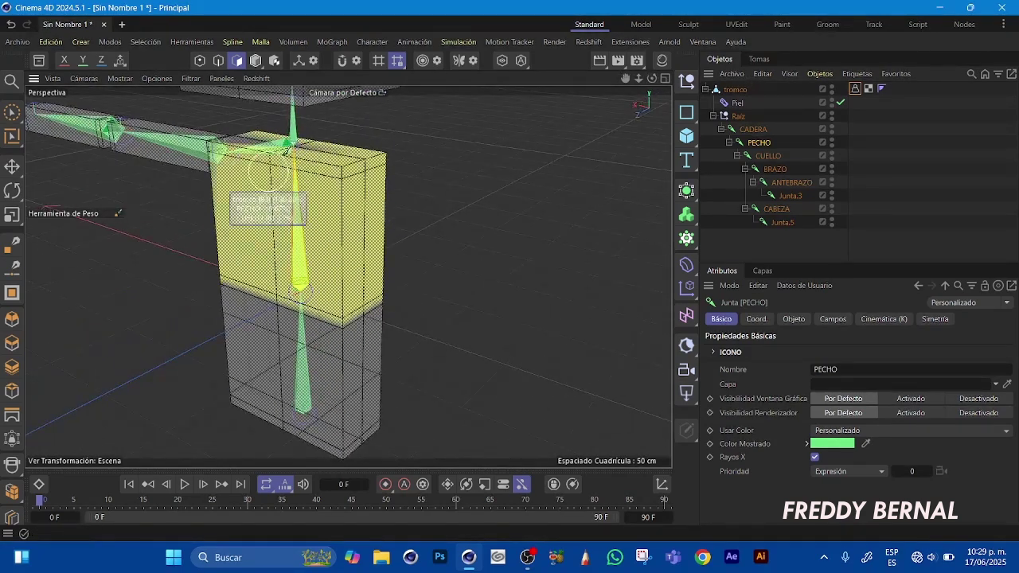
Bring back the Weight Tool's options and set its brush radius to 25
click(89, 216)
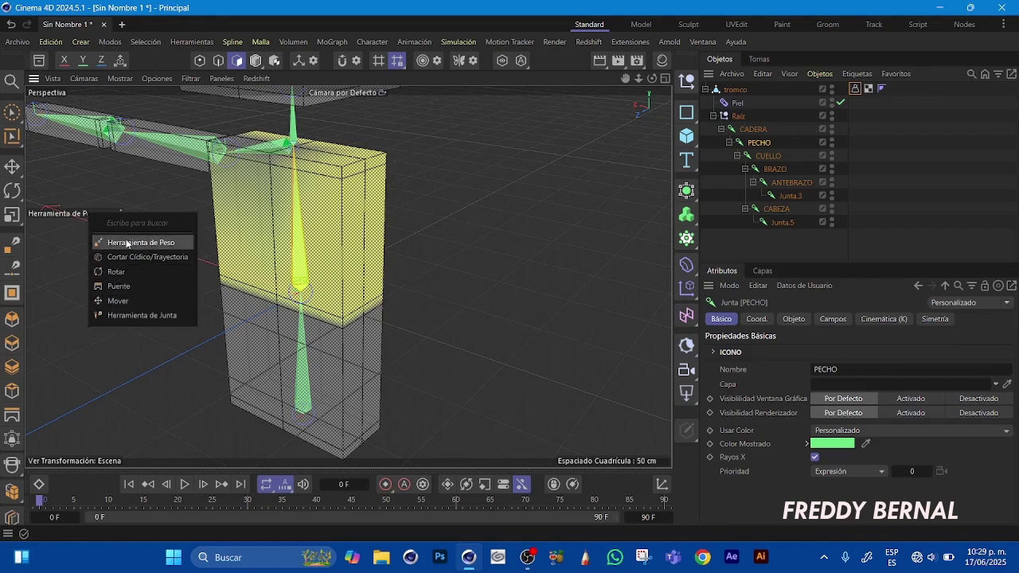
click(79, 214)
click(83, 213)
click(73, 217)
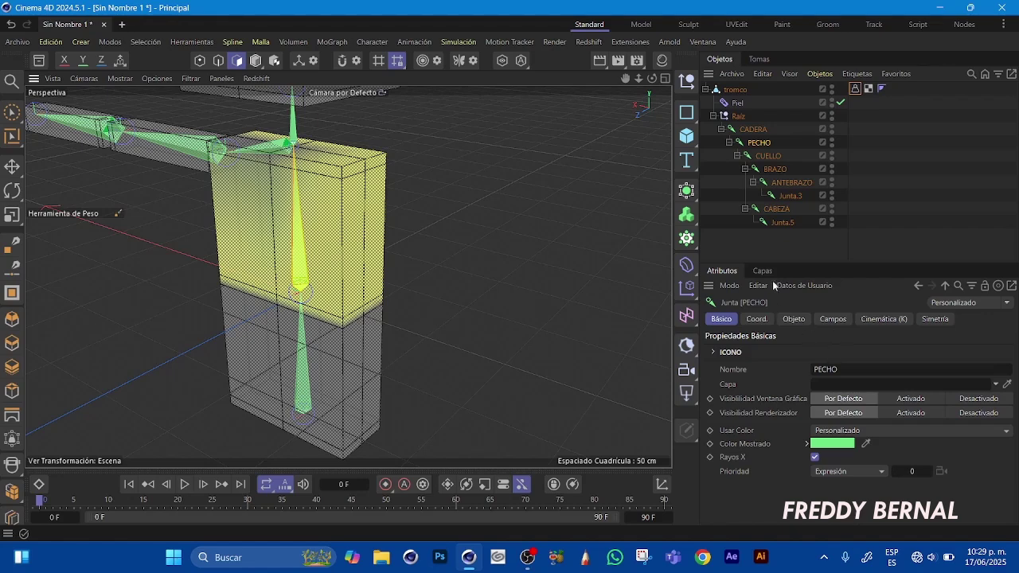
click(373, 42)
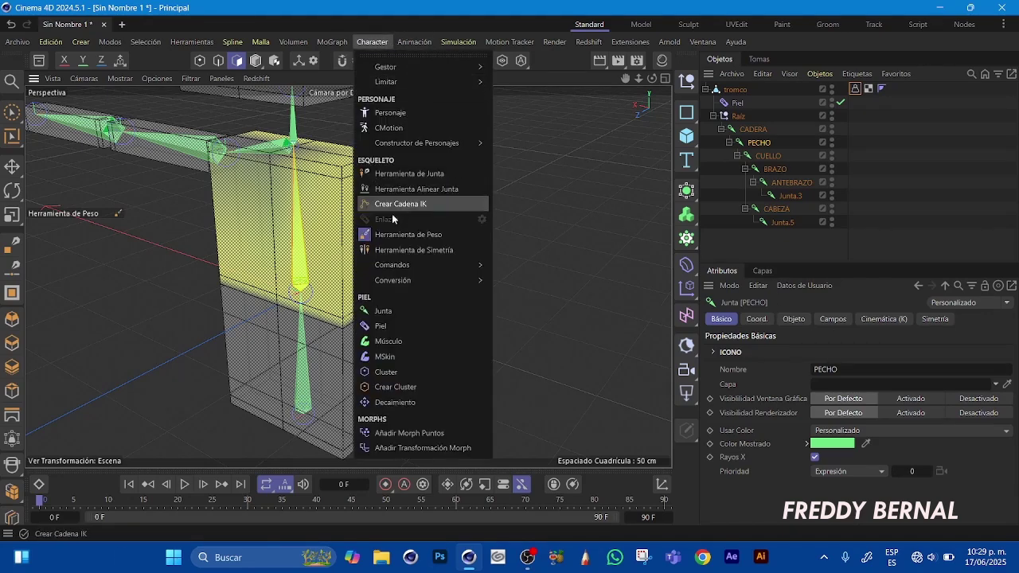
click(404, 236)
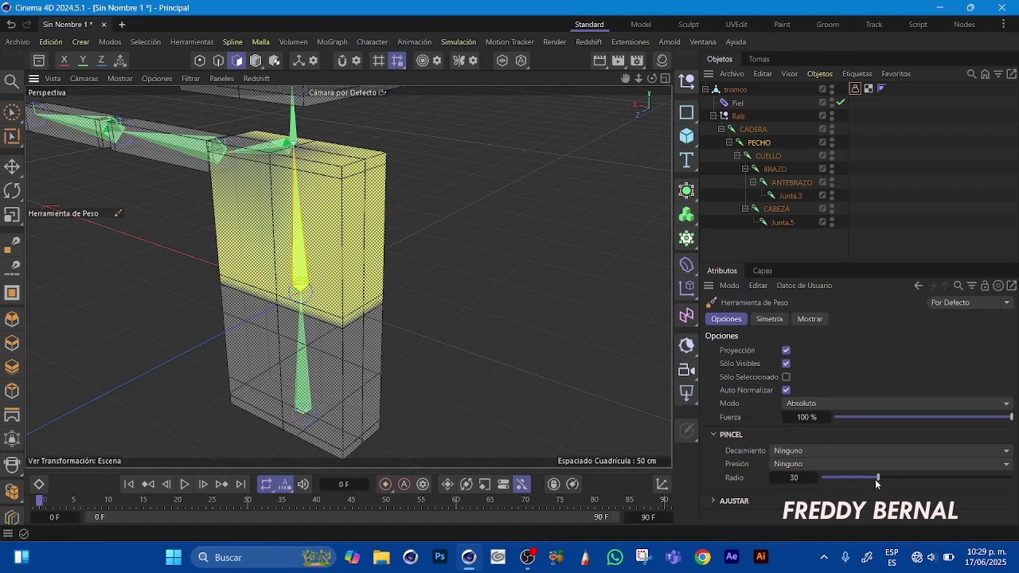
mouse_move(877, 483)
mouse_down()
mouse_move(857, 485)
mouse_move(863, 497)
mouse_up()
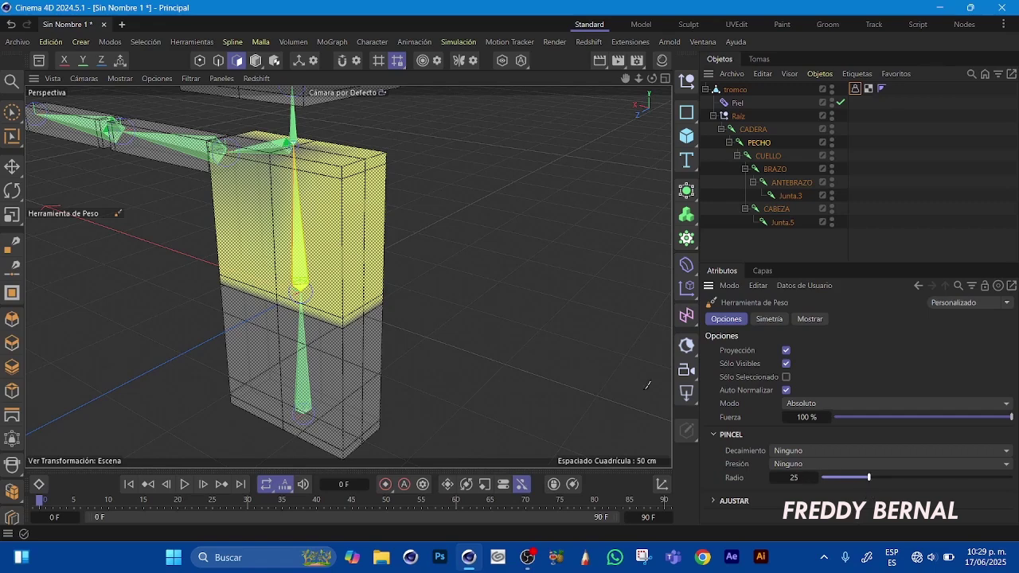
Paint PECHO's full weight over the rest of the upper torso, including the front, back and side next to the arm
mouse_move(326, 168)
mouse_down()
mouse_move(299, 152)
mouse_move(275, 169)
mouse_up()
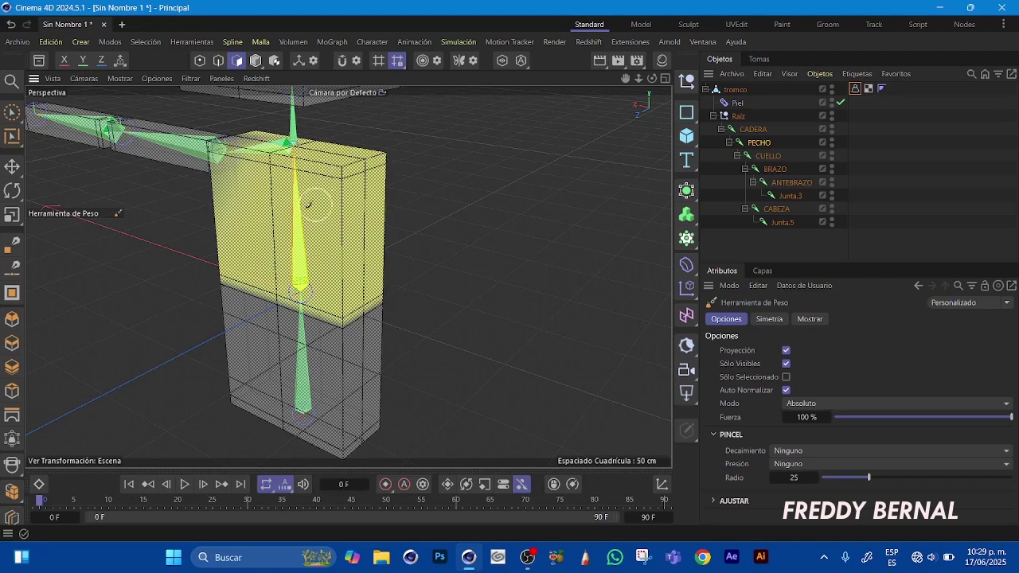
drag(652, 79, 625, 78)
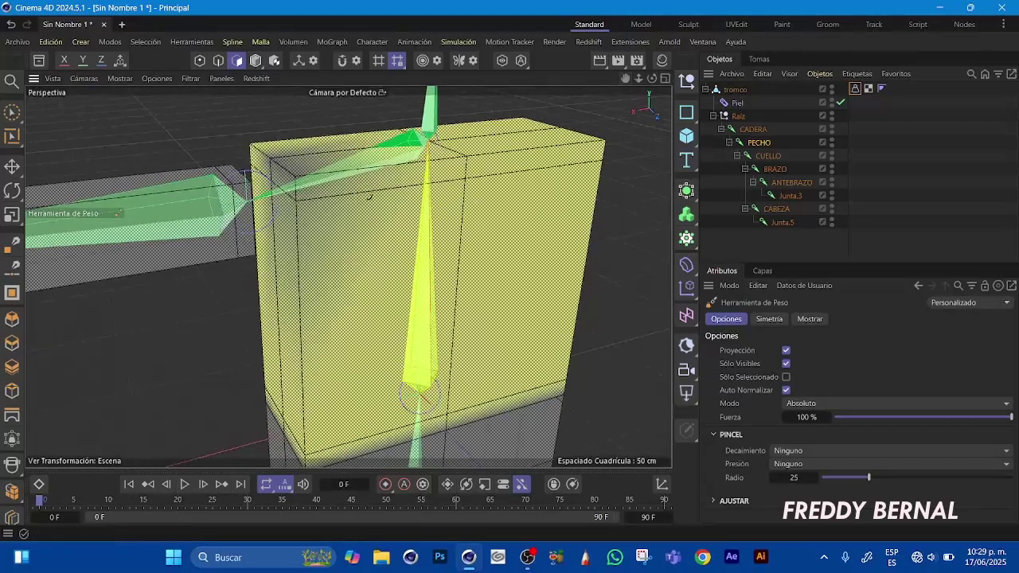
mouse_move(316, 172)
mouse_down()
mouse_move(279, 154)
mouse_move(284, 183)
mouse_move(331, 197)
mouse_up()
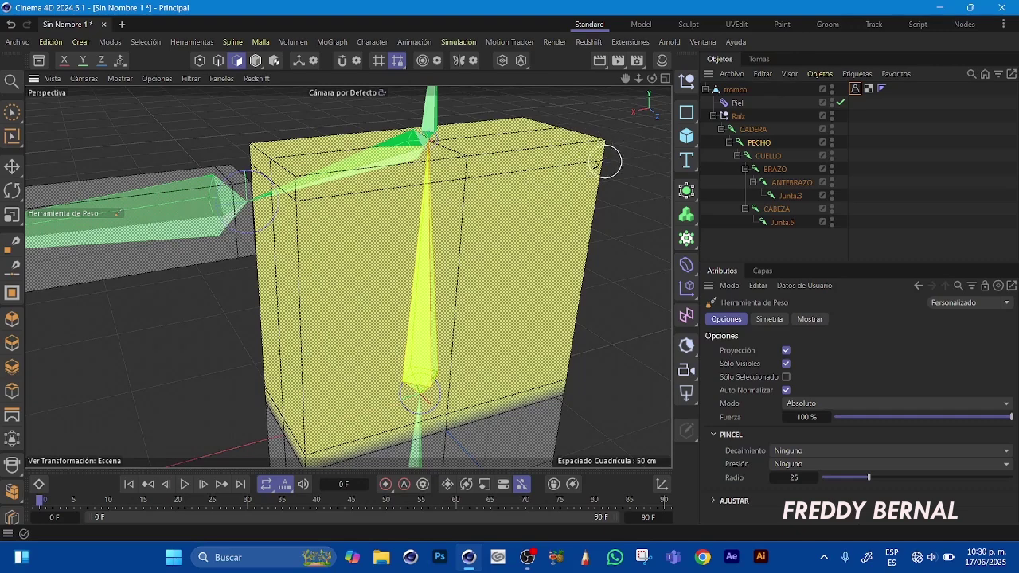
drag(651, 78, 810, 70)
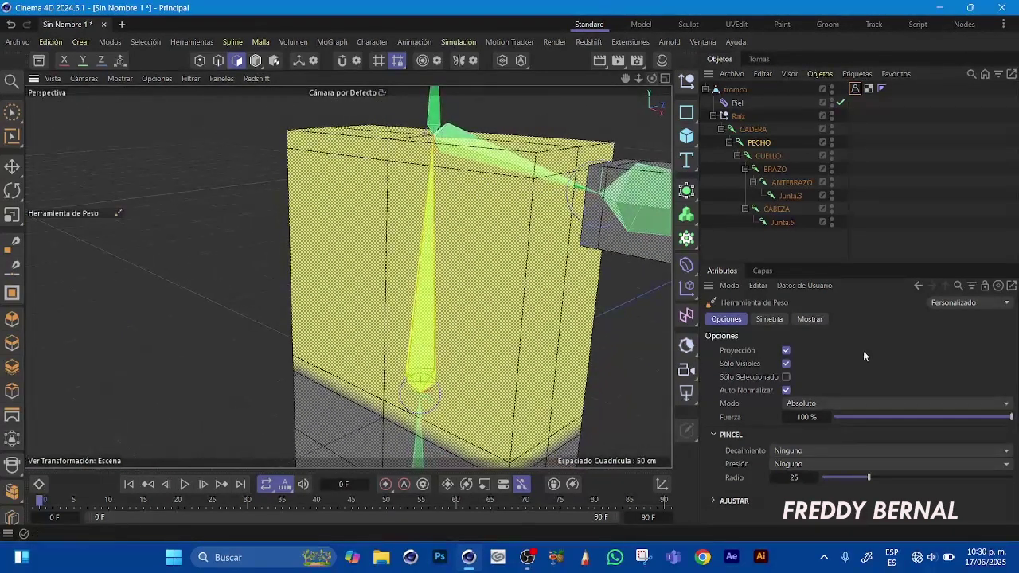
drag(626, 78, 468, 228)
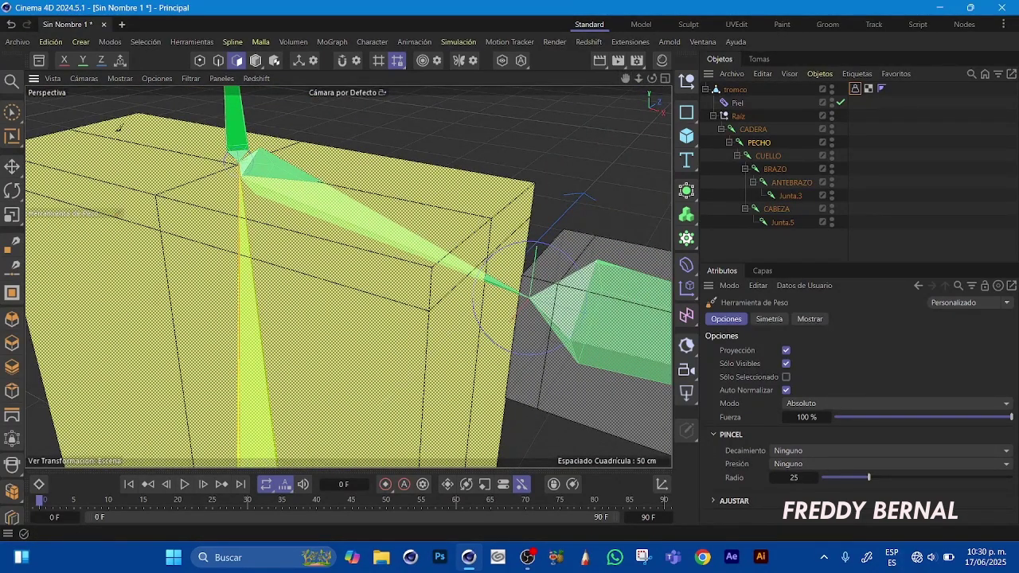
drag(638, 78, 578, 99)
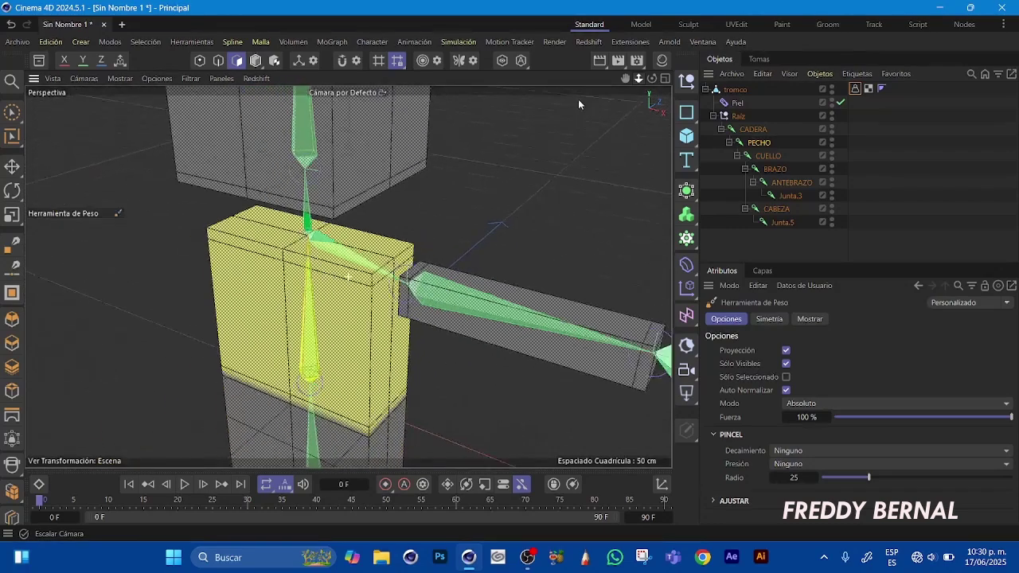
drag(637, 80, 692, 87)
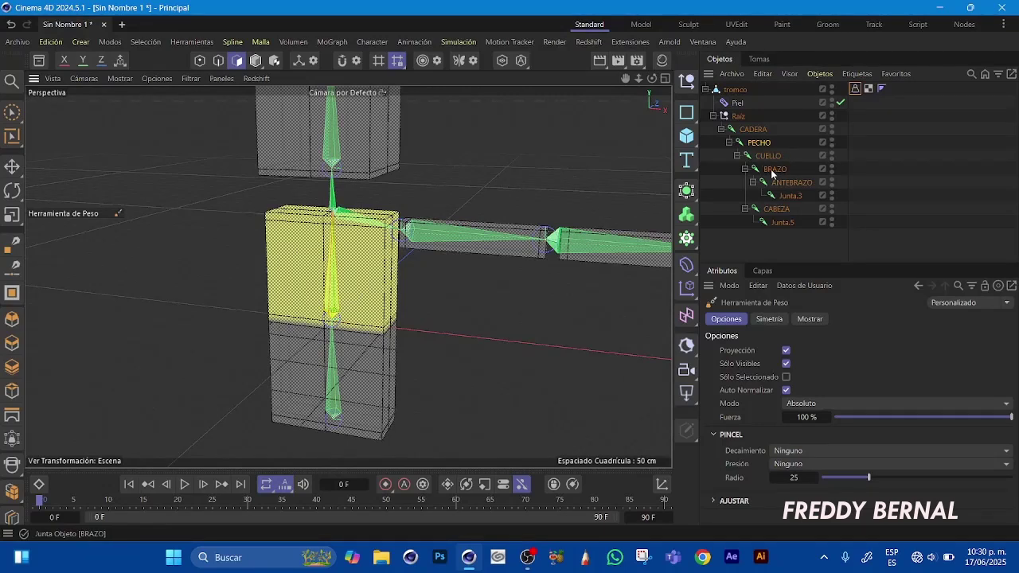
Select the BRAZO joint and paint its full weight over every side of the upper arm block
click(775, 170)
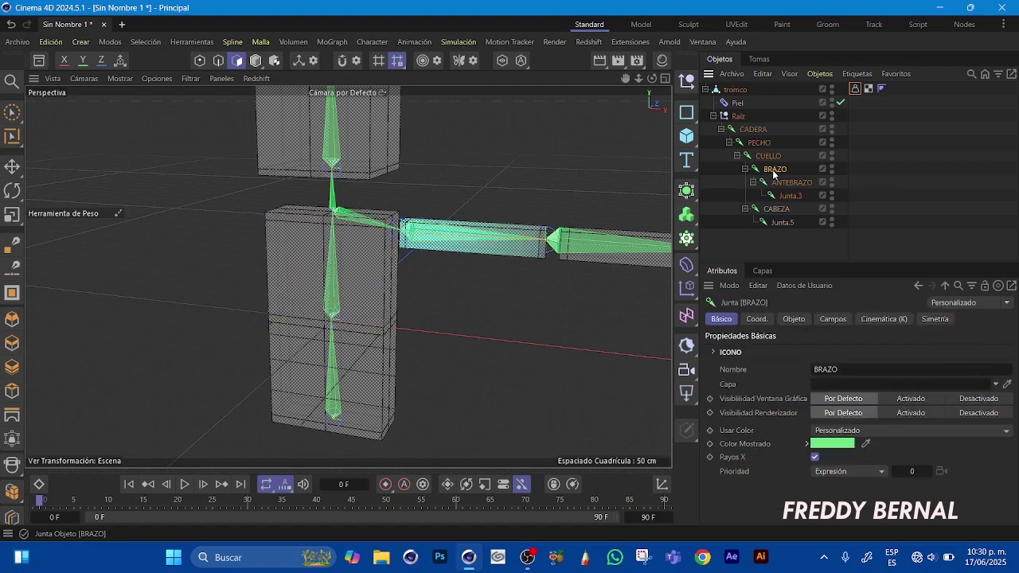
drag(624, 78, 749, 78)
drag(655, 80, 570, 112)
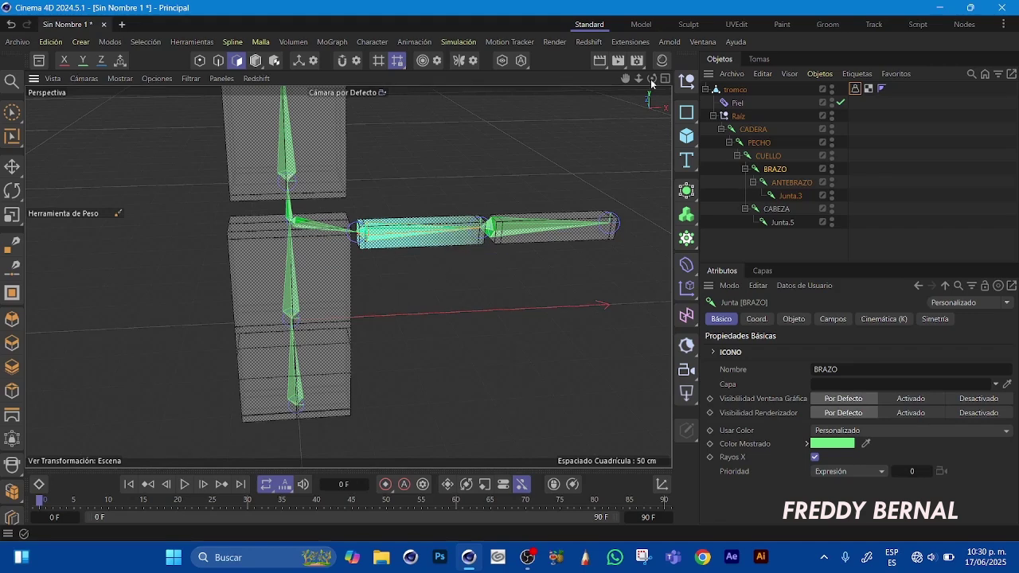
drag(653, 78, 709, 78)
drag(626, 81, 597, 83)
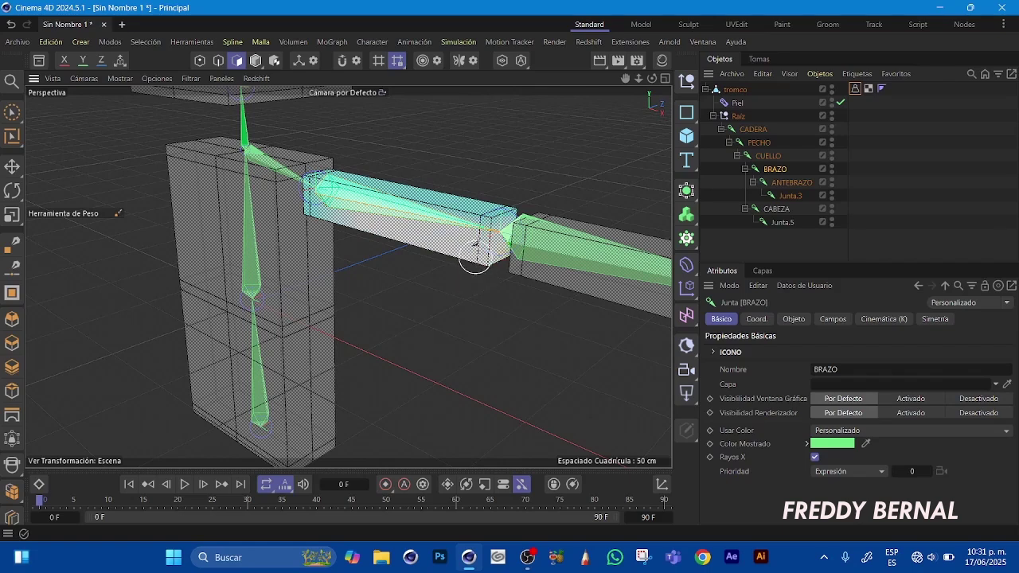
drag(655, 80, 215, 253)
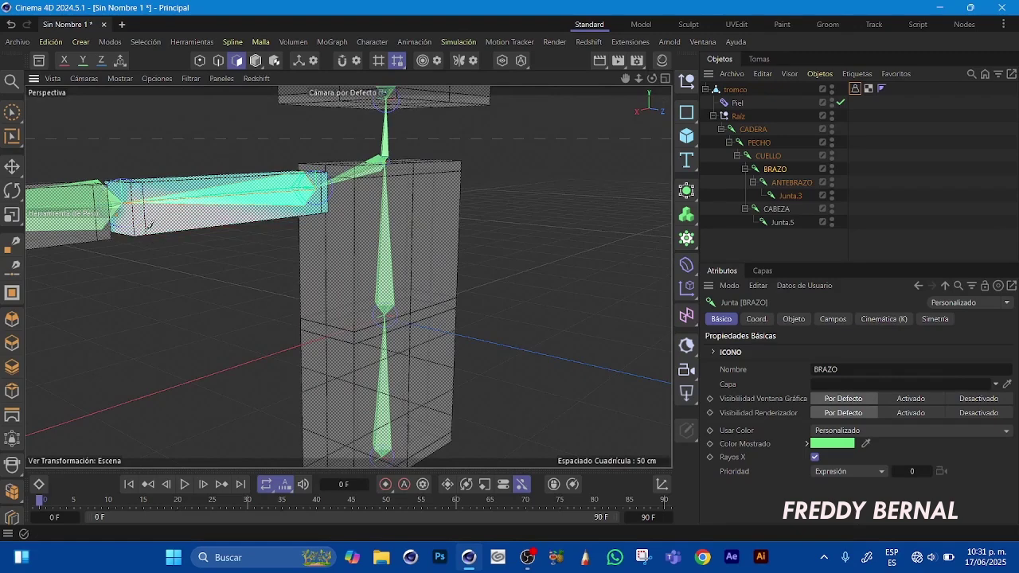
drag(653, 79, 585, 117)
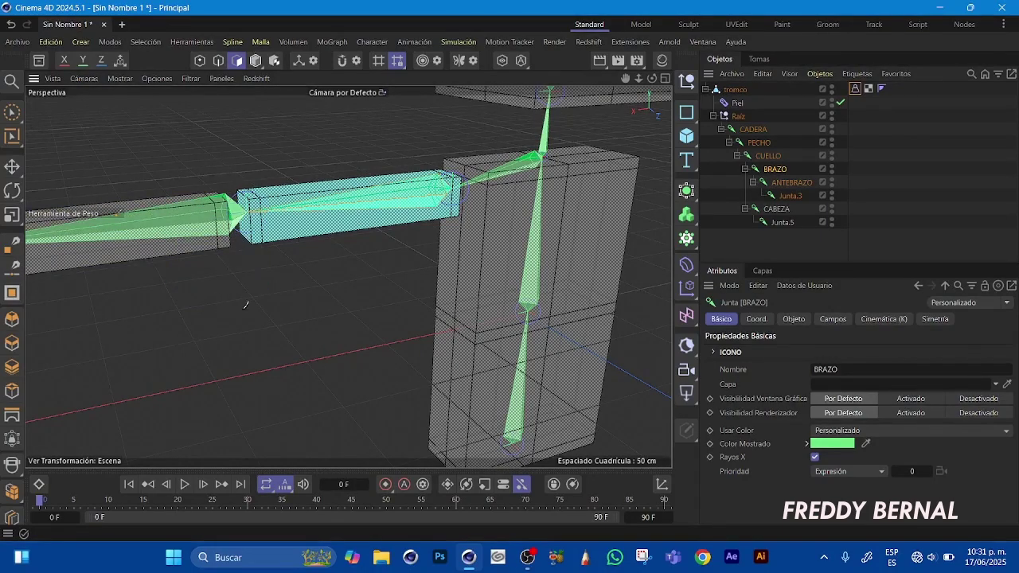
drag(639, 78, 648, 114)
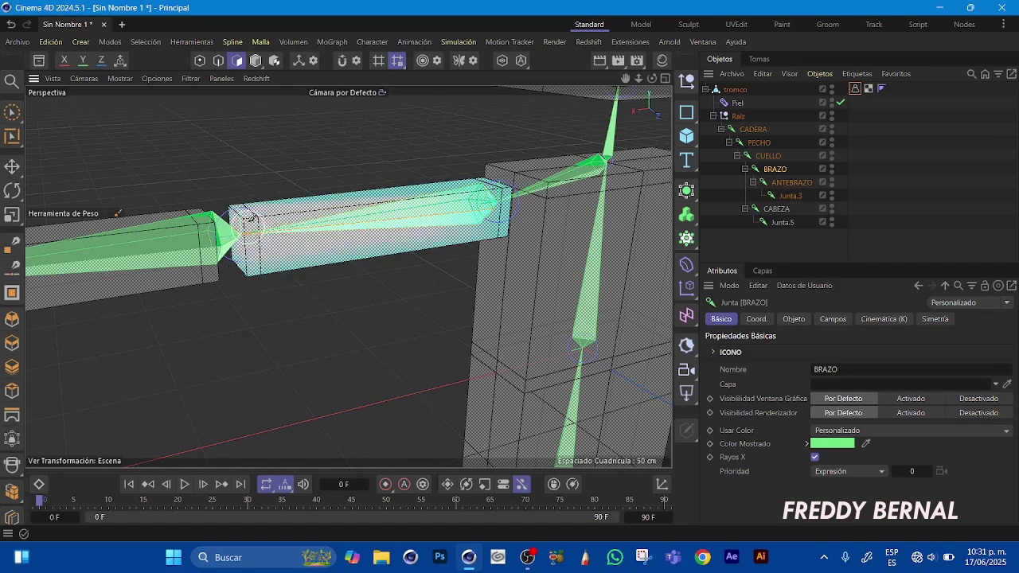
drag(653, 76, 511, 144)
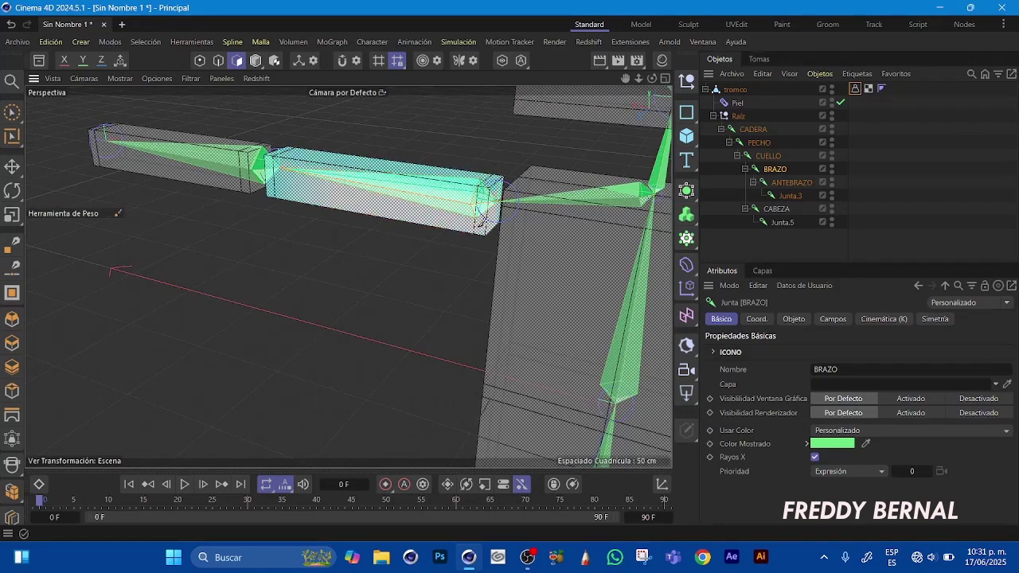
drag(652, 80, 723, 76)
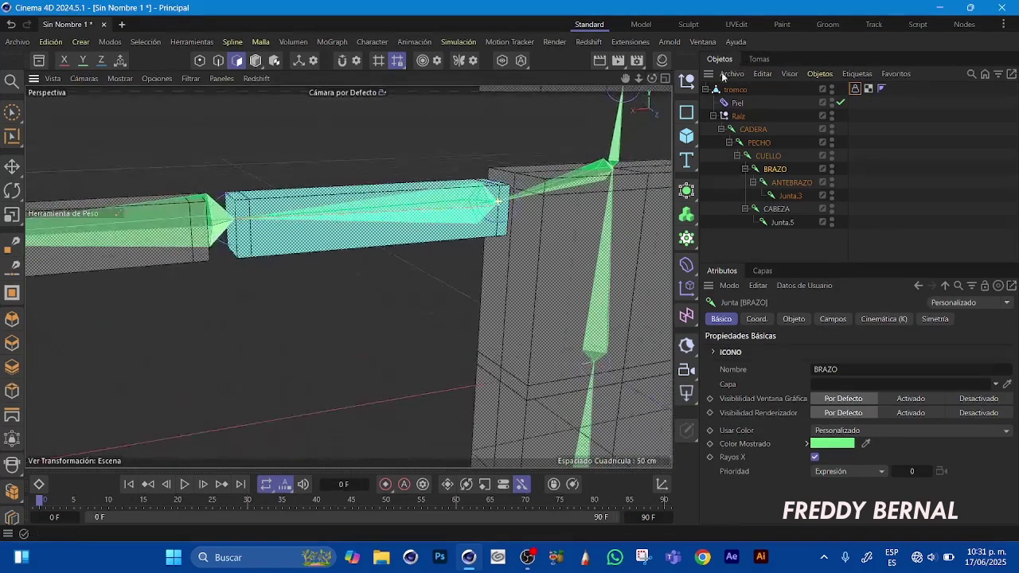
Select the ANTEBRAZO joint and paint its full weight over the whole forearm block, including its outer end face
click(791, 183)
mouse_move(624, 81)
mouse_down()
mouse_move(727, 79)
mouse_move(550, 97)
mouse_up()
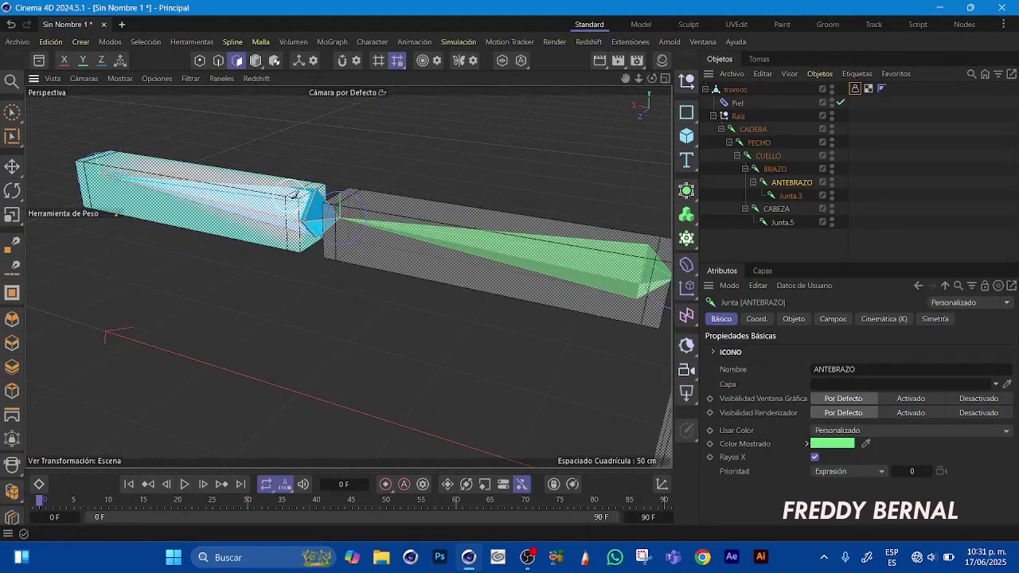
drag(300, 185, 289, 238)
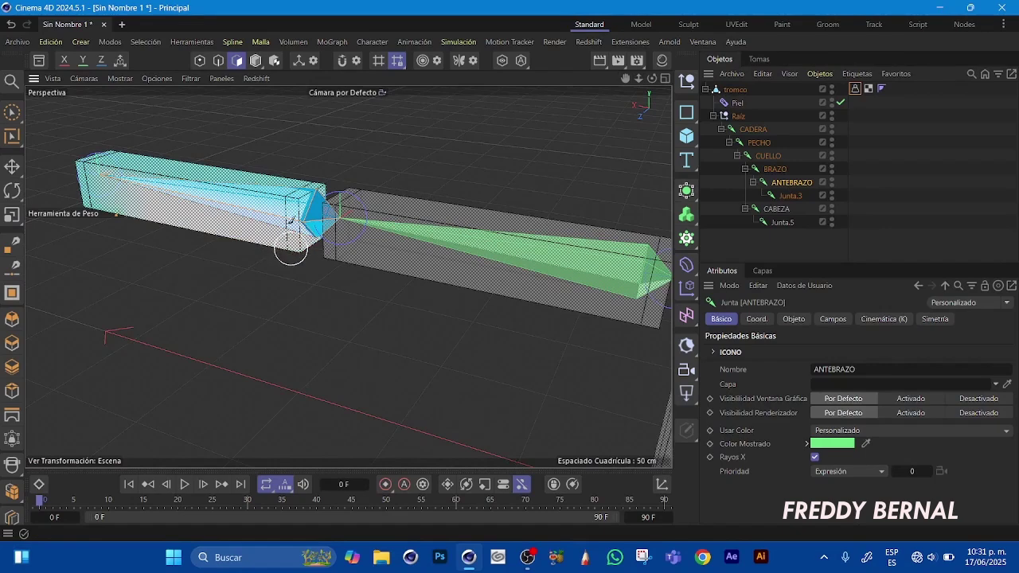
mouse_move(651, 79)
mouse_down()
mouse_move(868, 65)
mouse_move(689, 105)
mouse_up()
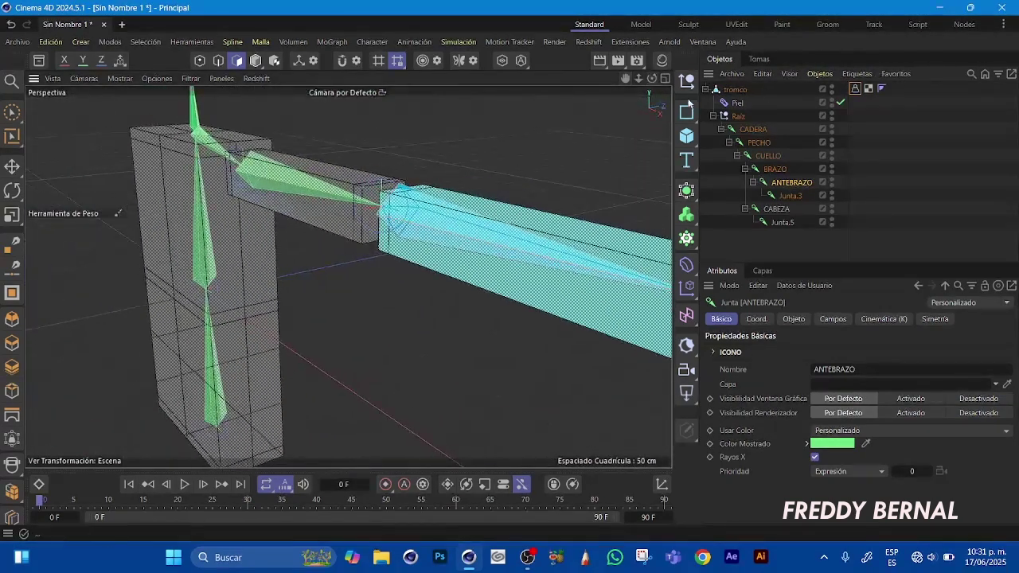
drag(627, 74, 541, 54)
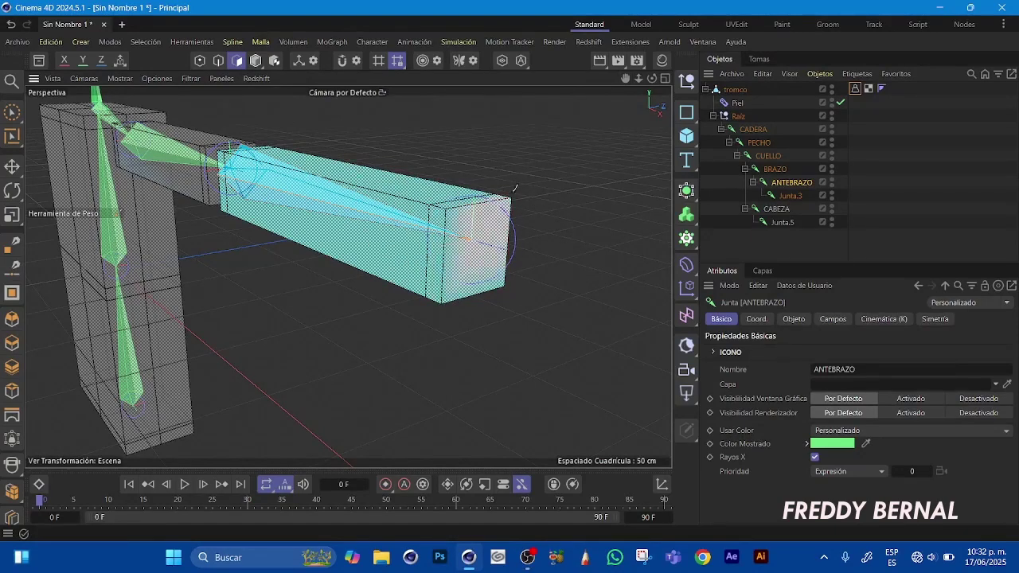
drag(652, 81, 741, 80)
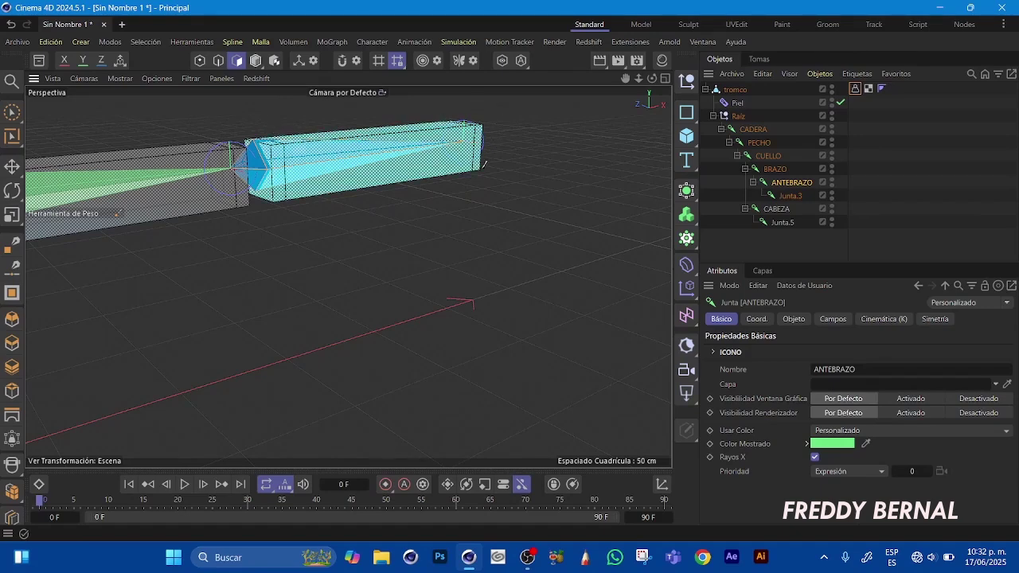
drag(638, 80, 800, 79)
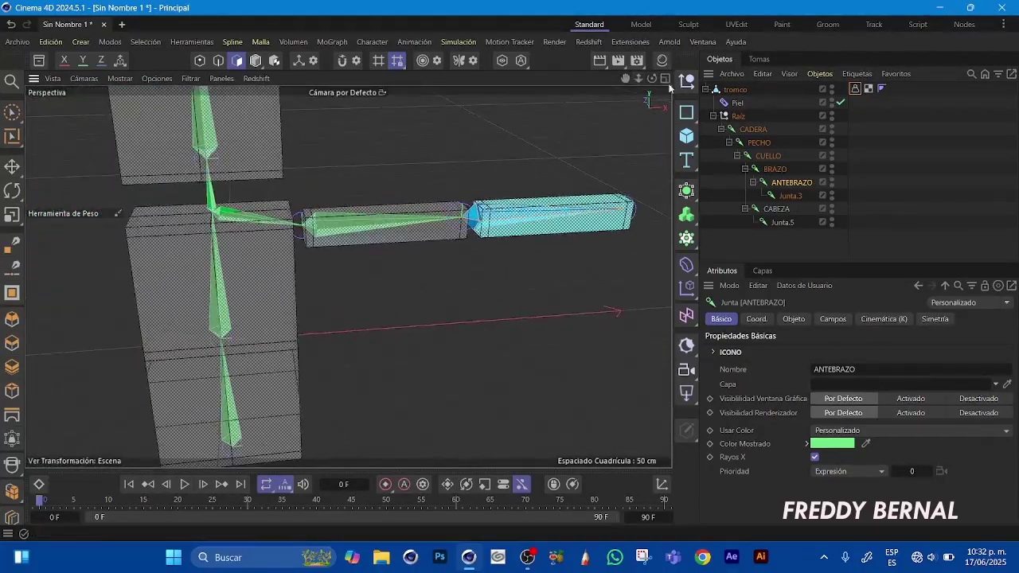
drag(638, 80, 609, 84)
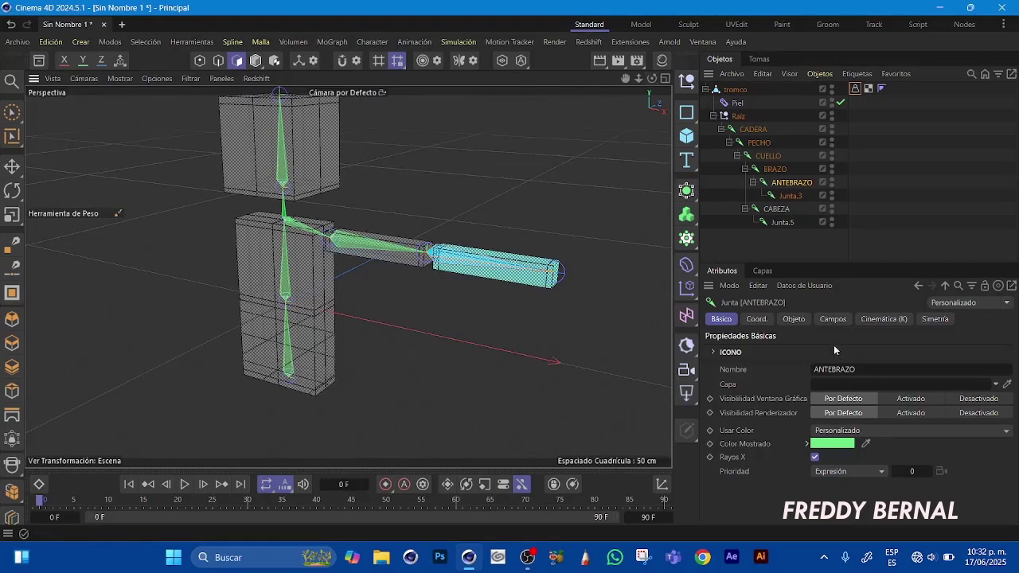
Select the CABEZA joint and paint its full weight over all sides and the underside of the head cube
click(776, 209)
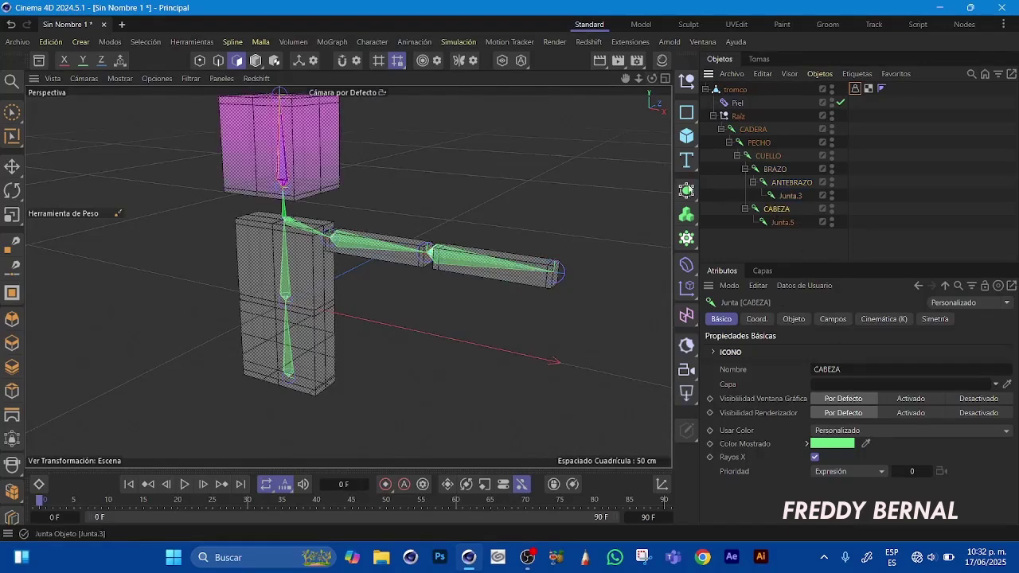
mouse_move(624, 82)
mouse_down()
mouse_move(642, 110)
mouse_move(673, 46)
mouse_move(651, 79)
mouse_move(652, 43)
mouse_move(660, 75)
mouse_up()
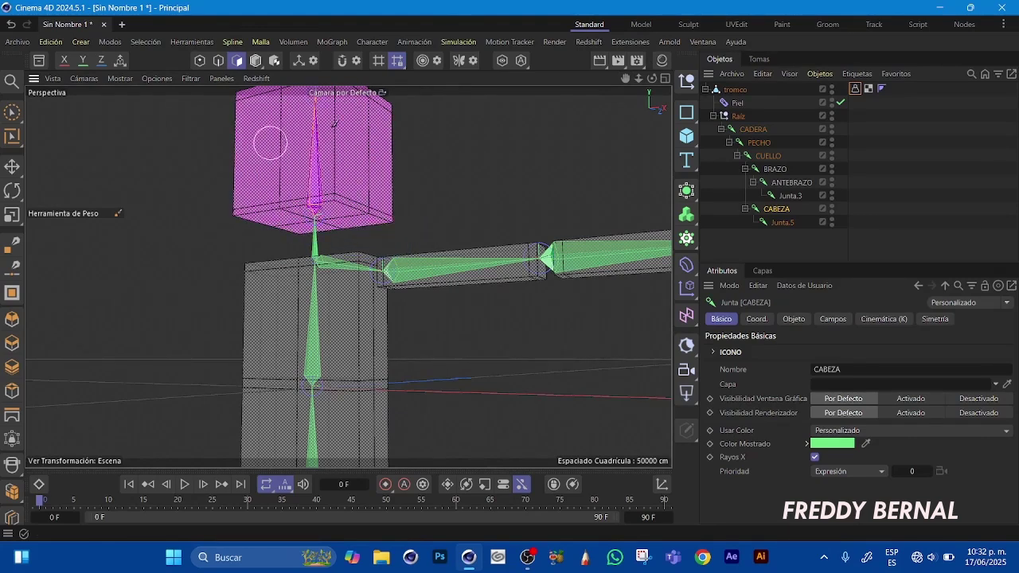
drag(627, 76, 390, 165)
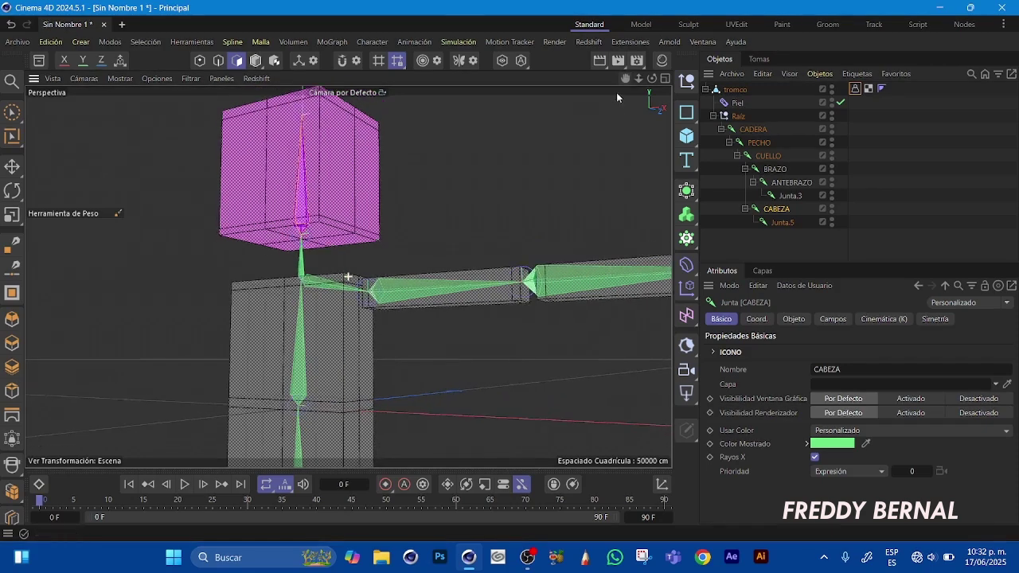
drag(355, 209, 273, 207)
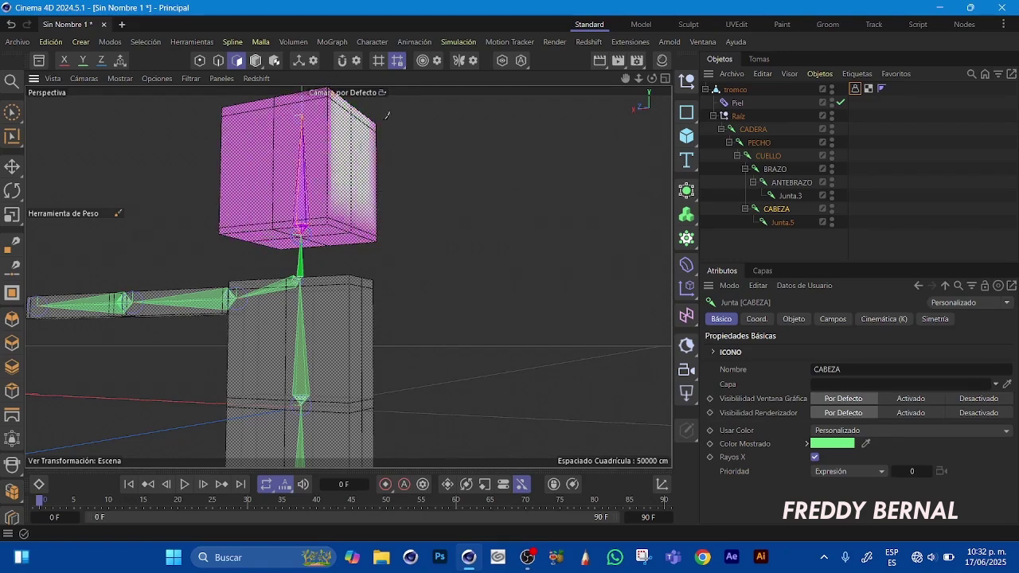
drag(652, 76, 908, 73)
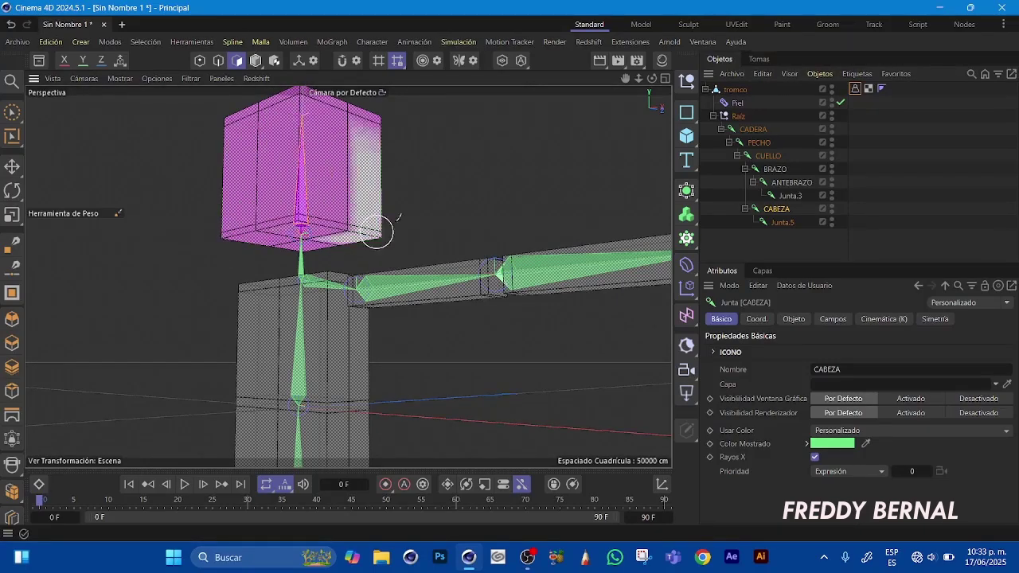
drag(642, 78, 587, 112)
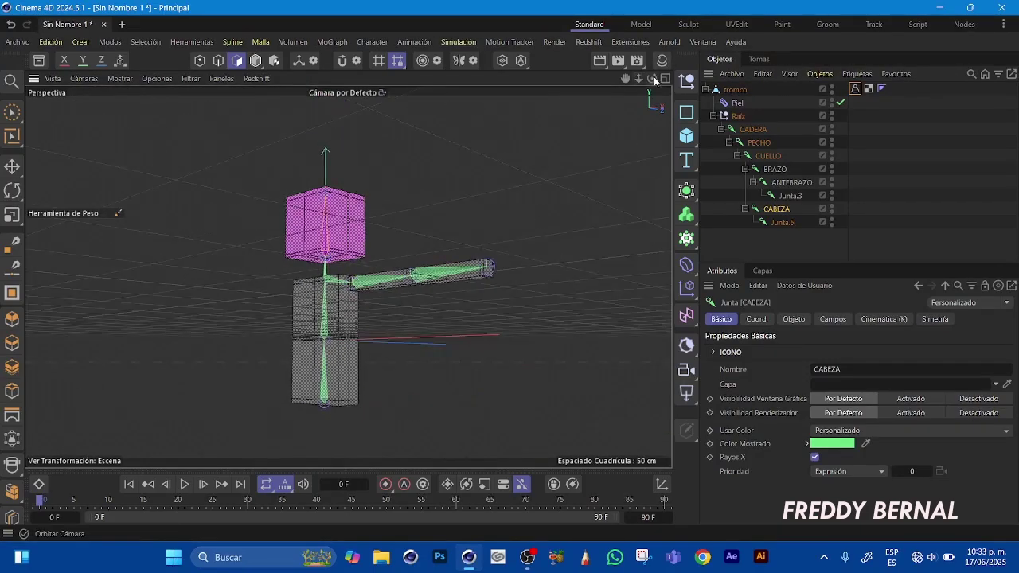
drag(652, 80, 721, 119)
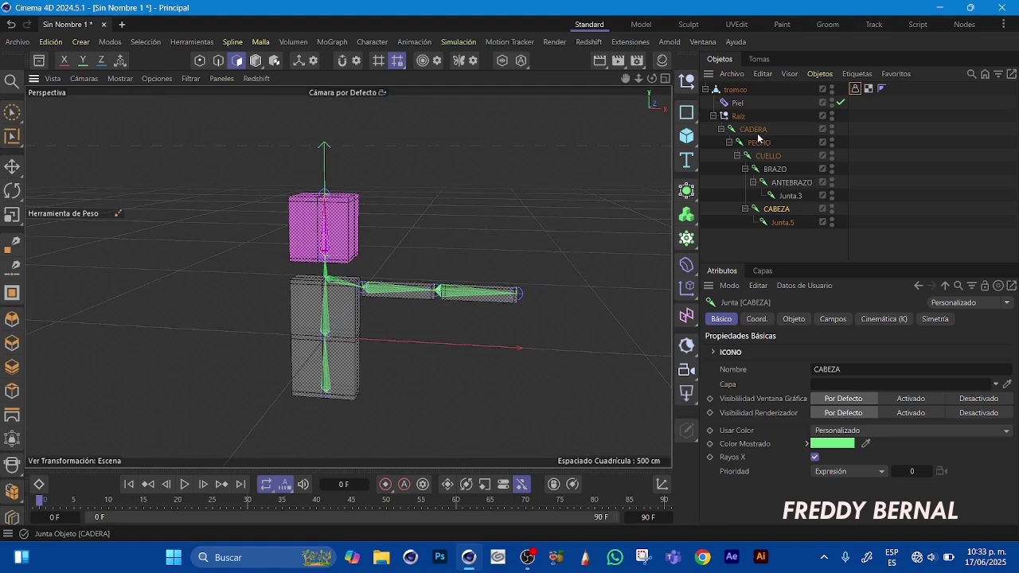
Leave weight painting for Model mode with the brush selection tool and select the CABEZA joint
click(256, 61)
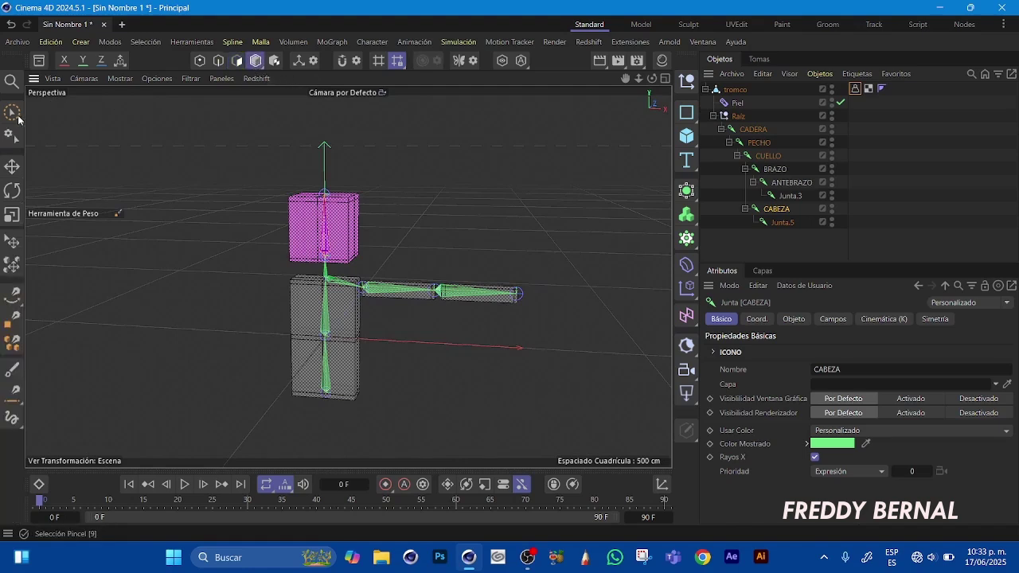
click(14, 114)
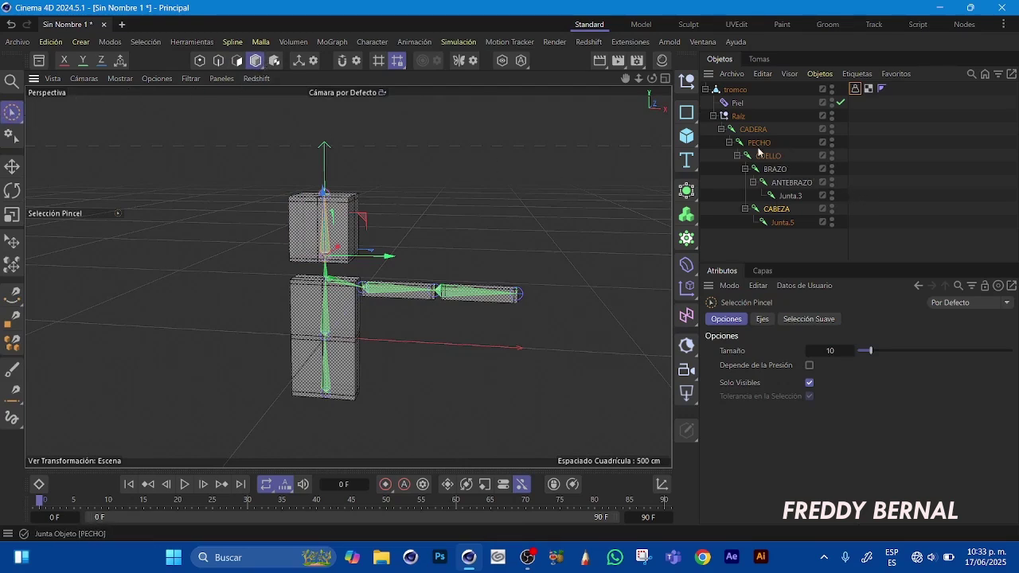
click(778, 210)
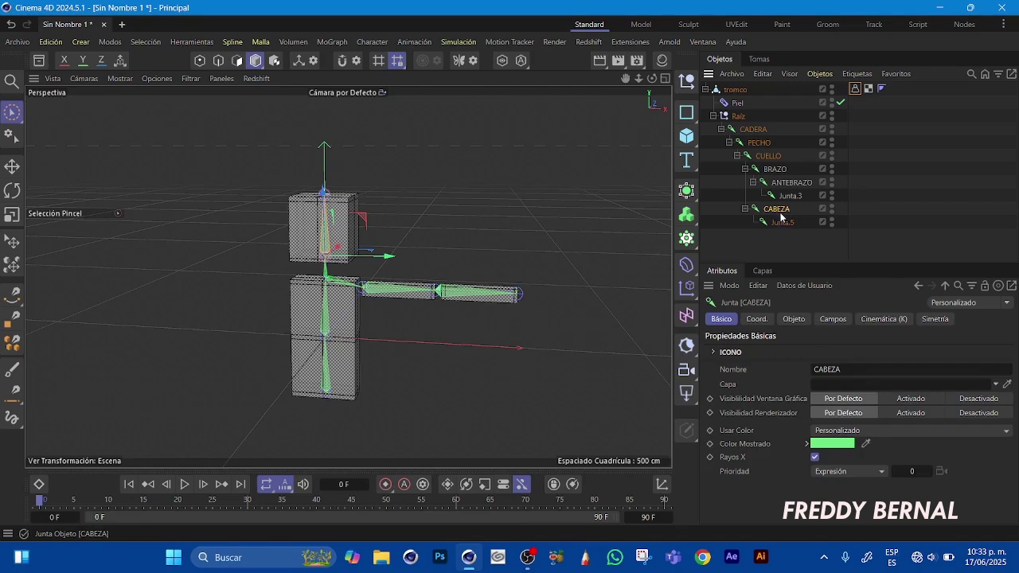
Select the whole joint hierarchy from Raíz down to Junta.5 and freeze all of its transform coordinates
mouse_move(627, 80)
mouse_down()
mouse_move(610, 78)
mouse_move(664, 80)
mouse_move(648, 105)
mouse_move(633, 96)
mouse_up()
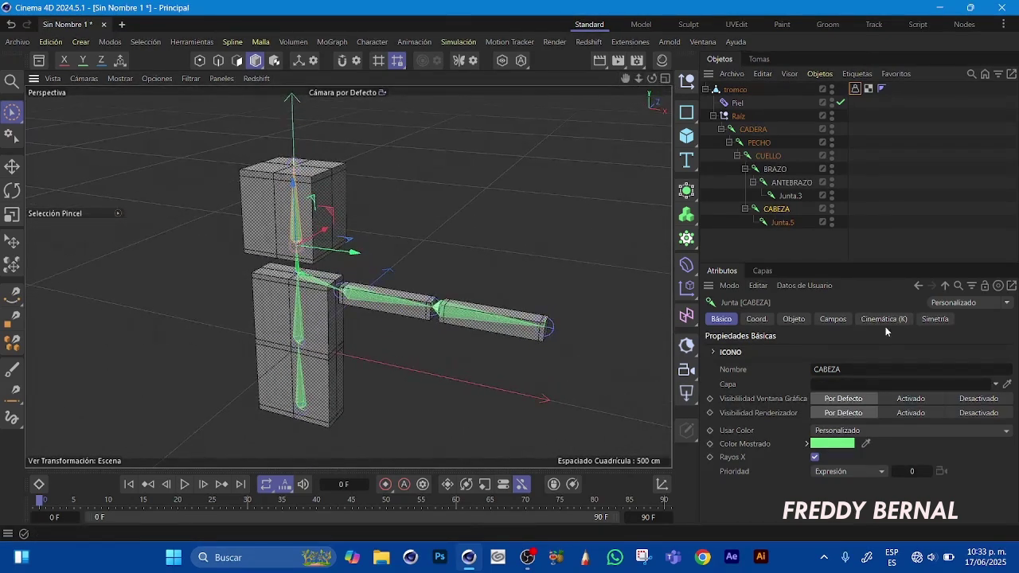
click(758, 319)
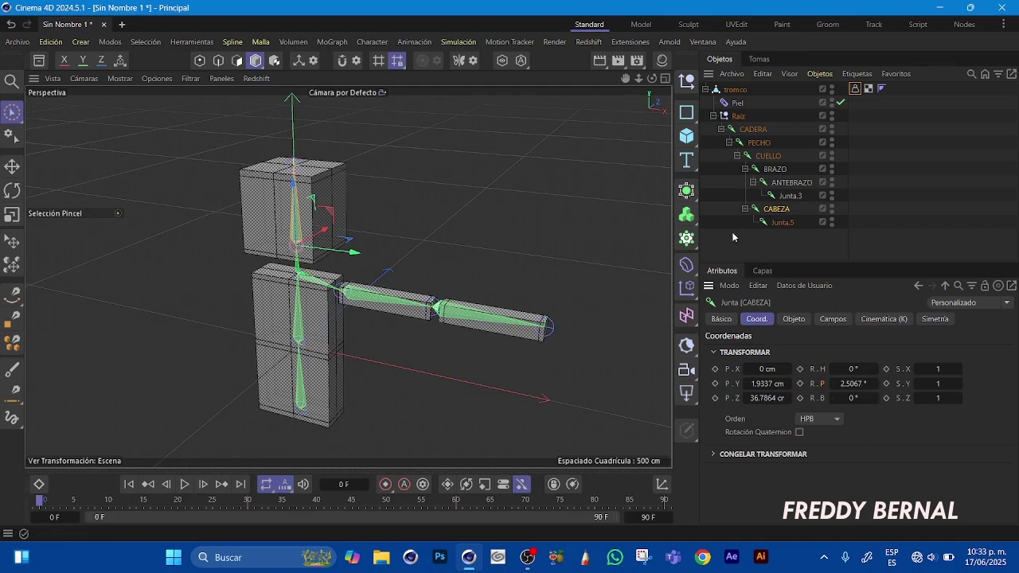
drag(787, 227, 812, 115)
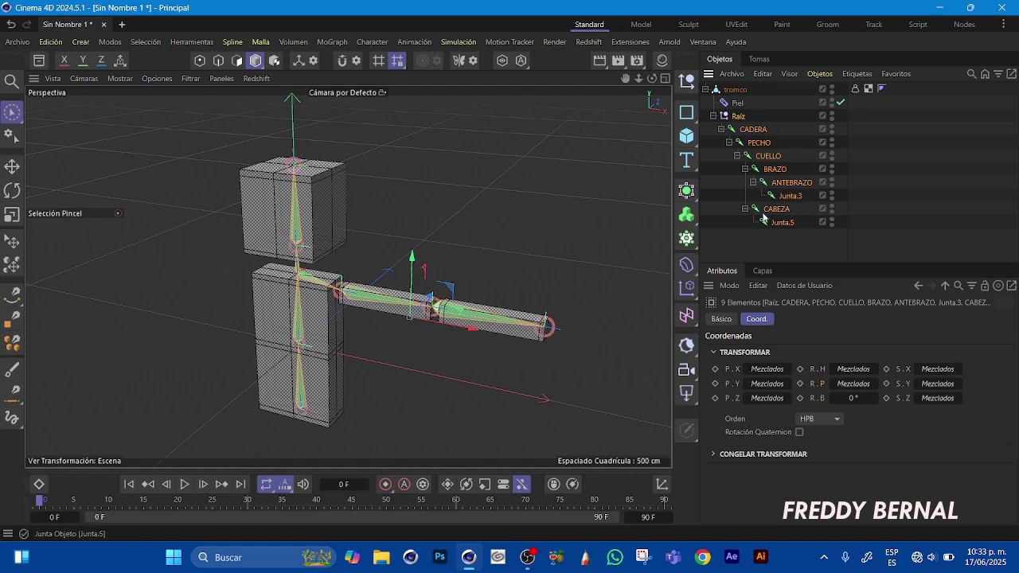
click(715, 455)
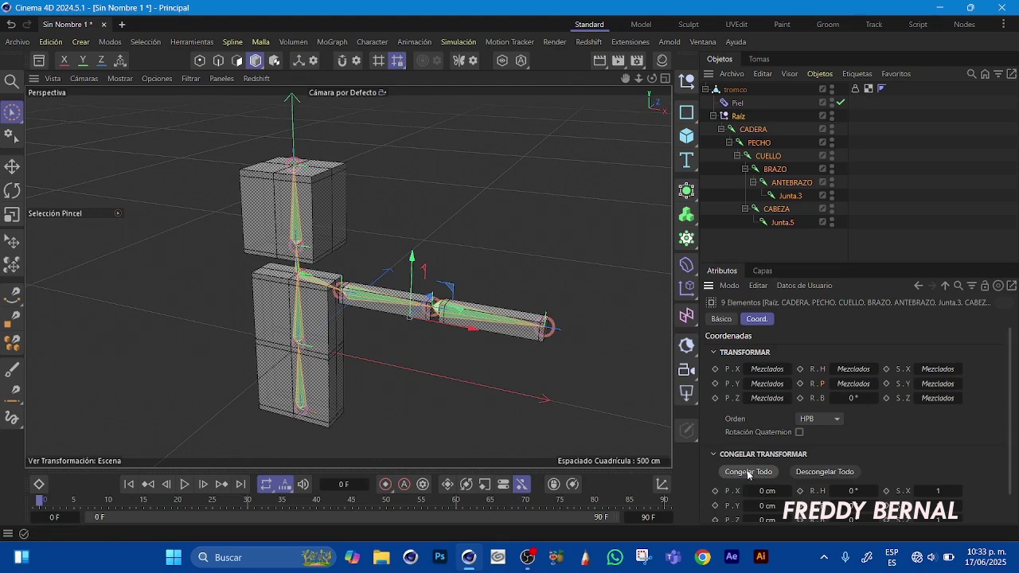
click(748, 472)
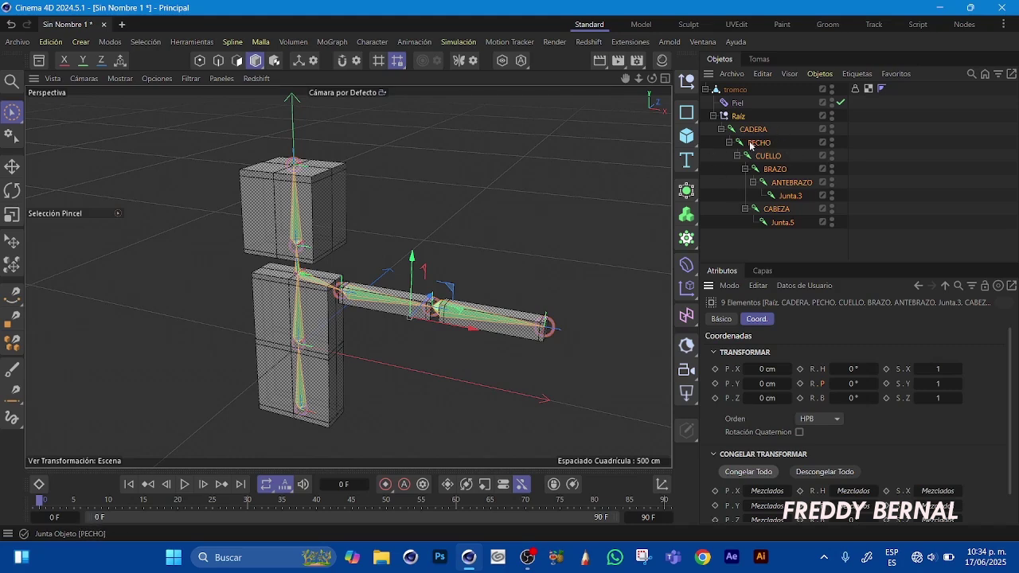
Rotate the PECHO joint to test how the upper torso, head and arm tilt sideways
drag(626, 78, 657, 80)
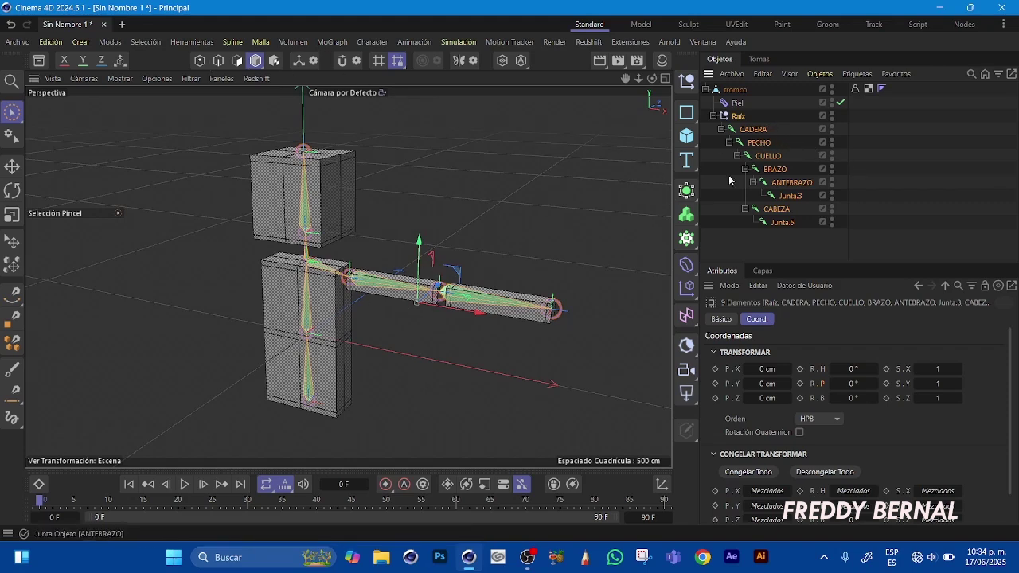
click(758, 143)
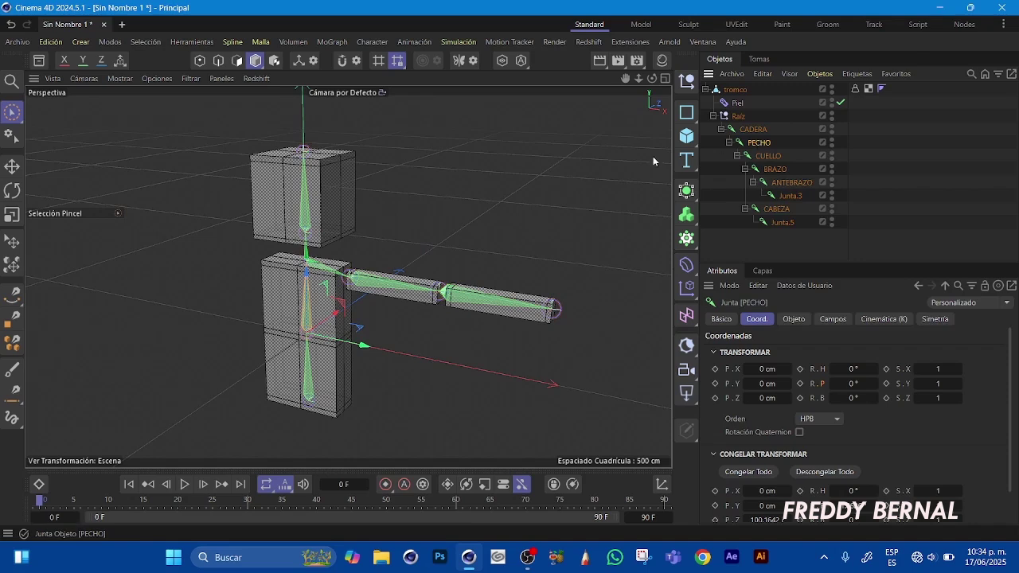
click(11, 191)
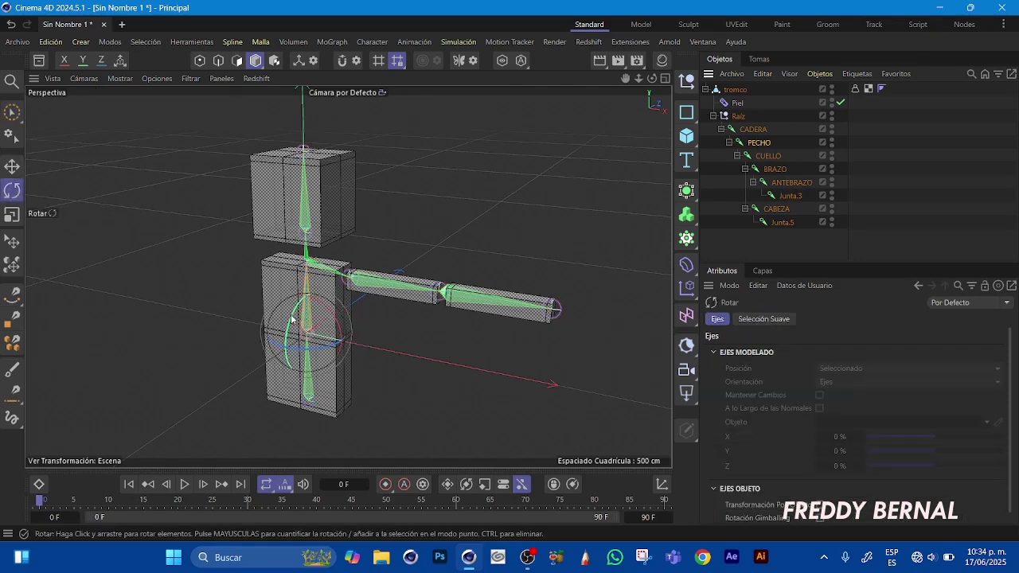
mouse_move(290, 322)
mouse_down()
mouse_move(280, 337)
mouse_move(275, 327)
mouse_move(285, 350)
mouse_move(315, 280)
mouse_move(287, 296)
mouse_move(290, 319)
mouse_move(284, 311)
mouse_move(274, 334)
mouse_move(288, 307)
mouse_up()
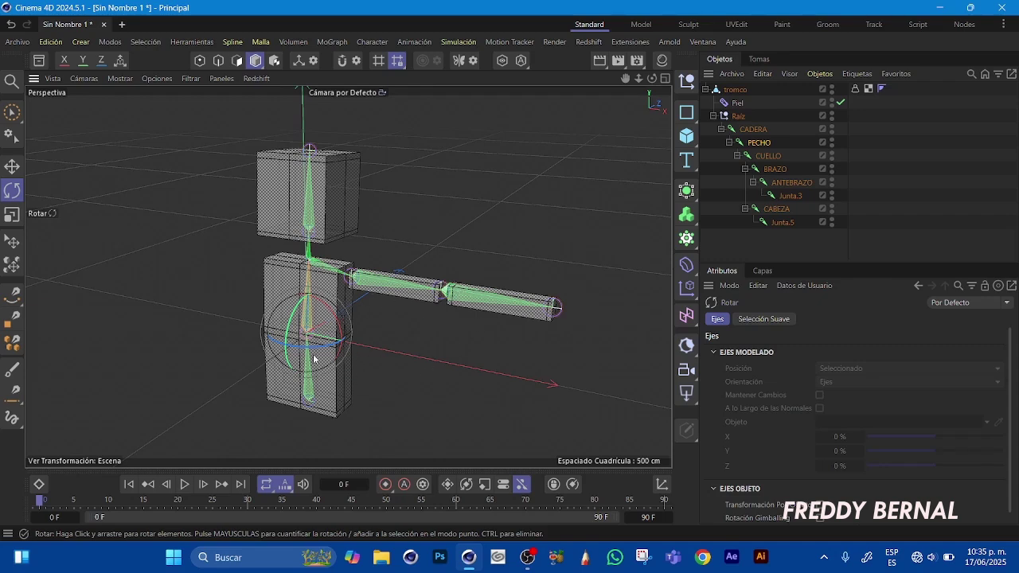
mouse_move(304, 321)
mouse_down()
mouse_move(282, 341)
mouse_move(294, 320)
mouse_up()
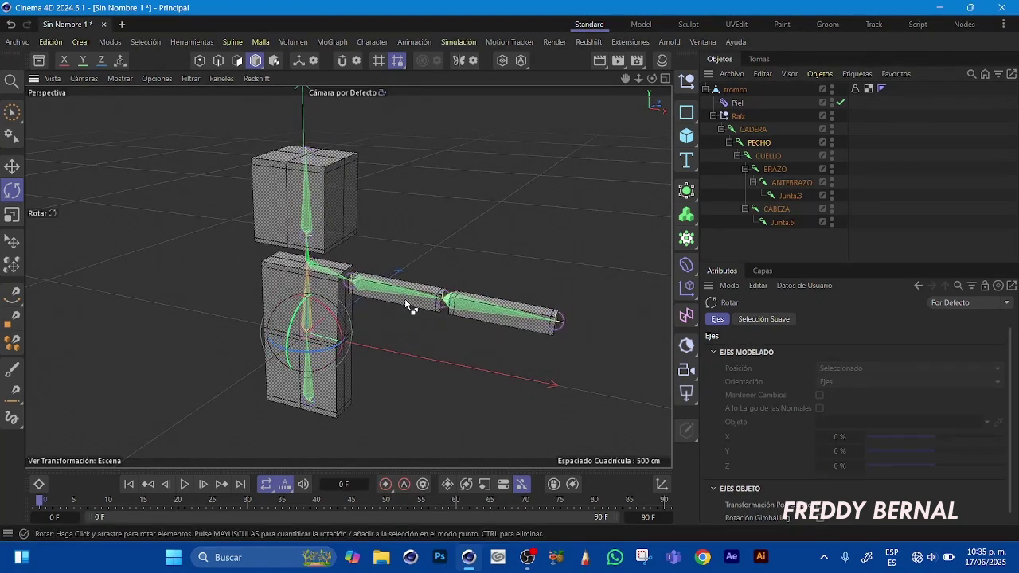
key(ctrl+z)
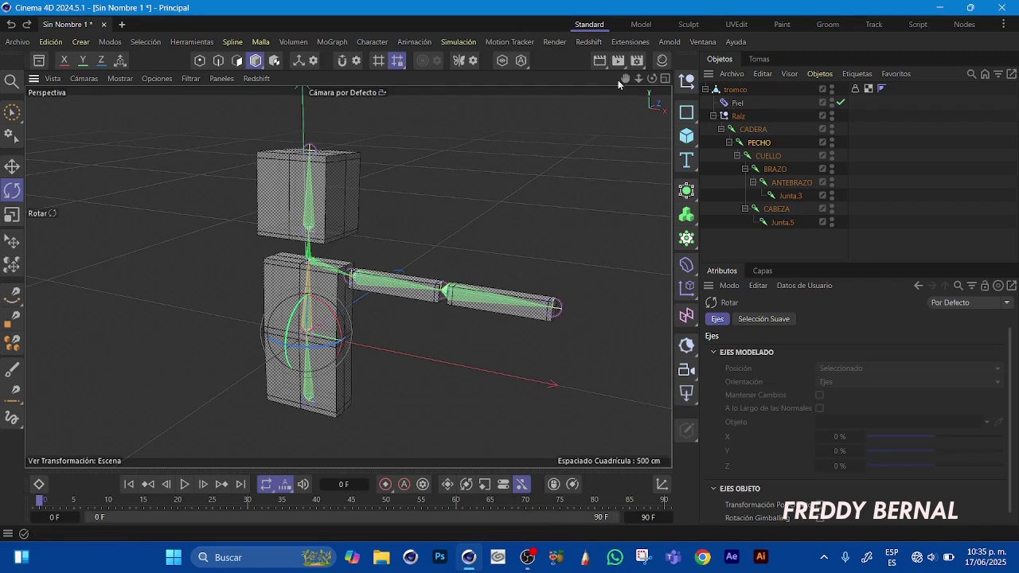
drag(292, 312, 290, 353)
Rotate the BRAZO joint to lower the arm and the ANTEBRAZO joint to bend the forearm back towards the body
click(775, 169)
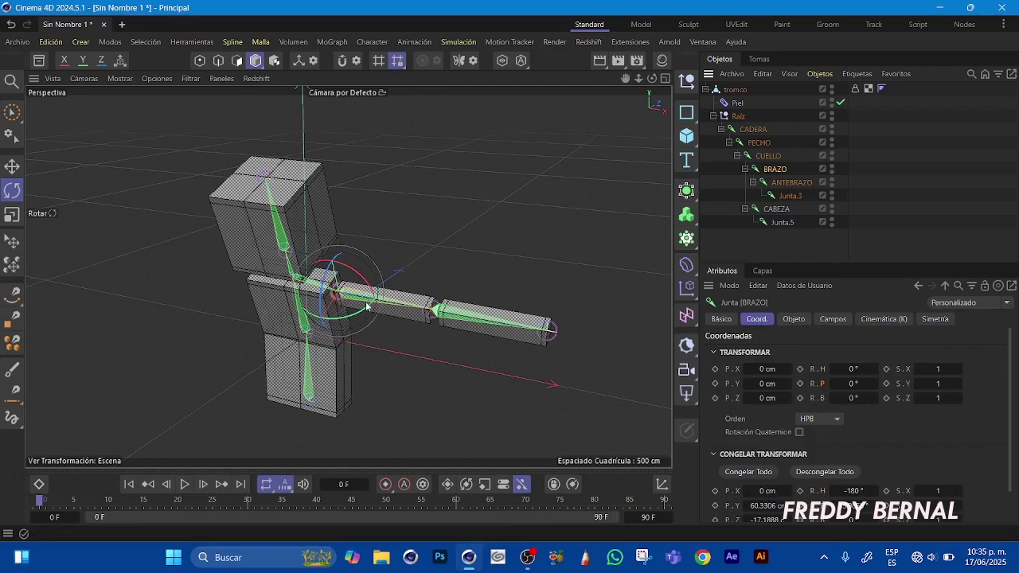
drag(366, 313, 346, 328)
click(792, 182)
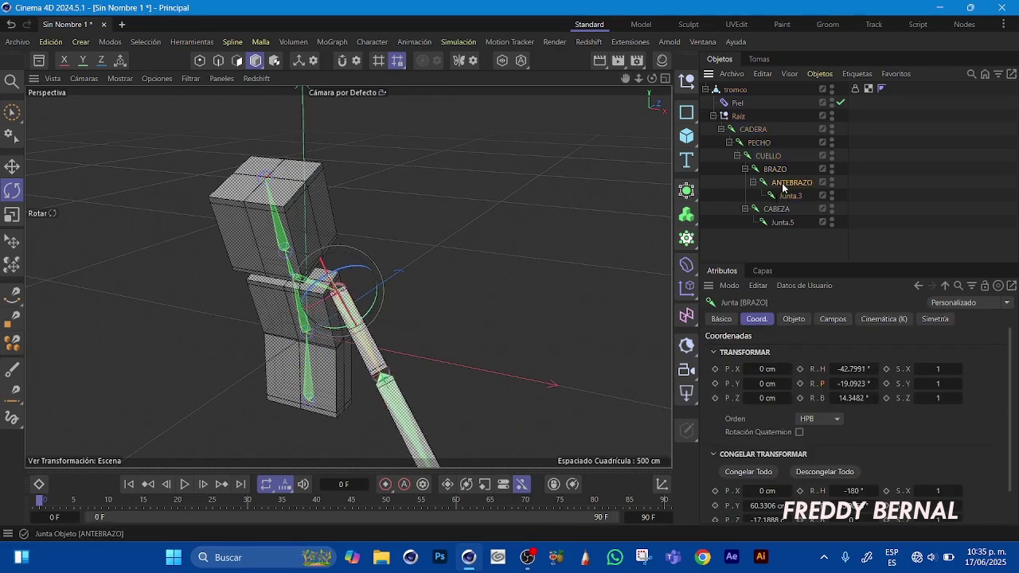
drag(417, 365, 422, 350)
Rotate the CABEZA joint about 35° in heading to tilt the head cube sideways
click(754, 131)
click(776, 211)
drag(310, 269, 265, 264)
drag(627, 79, 644, 63)
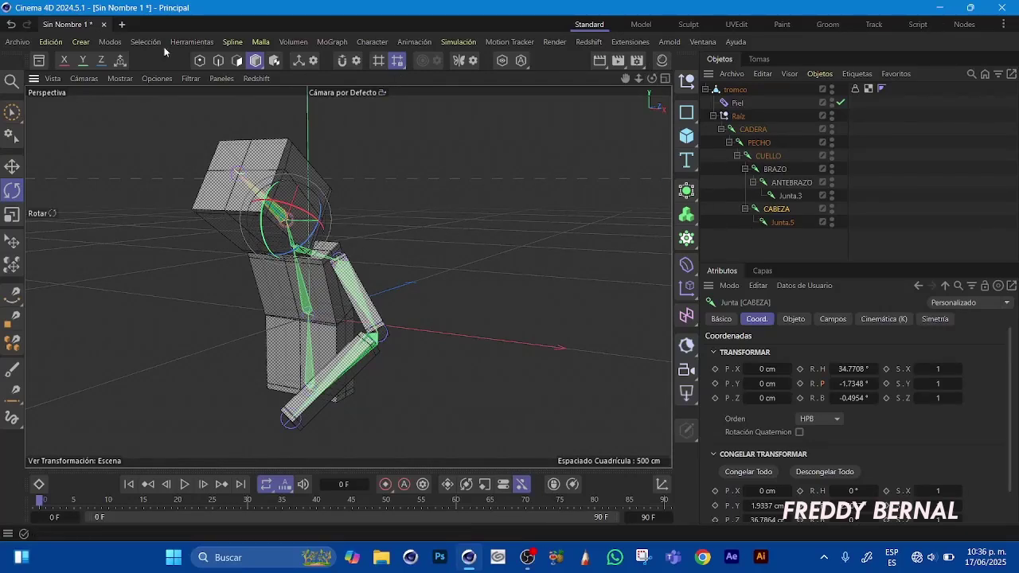
Select all joints from Raíz to Junta.5 and restore their transformation to the frozen pose
drag(726, 229, 800, 117)
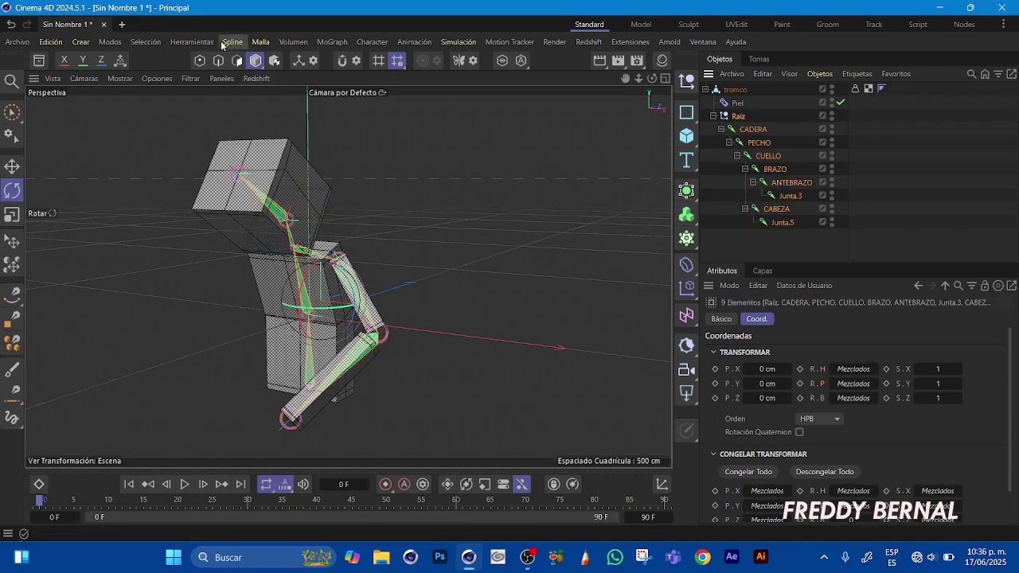
click(191, 42)
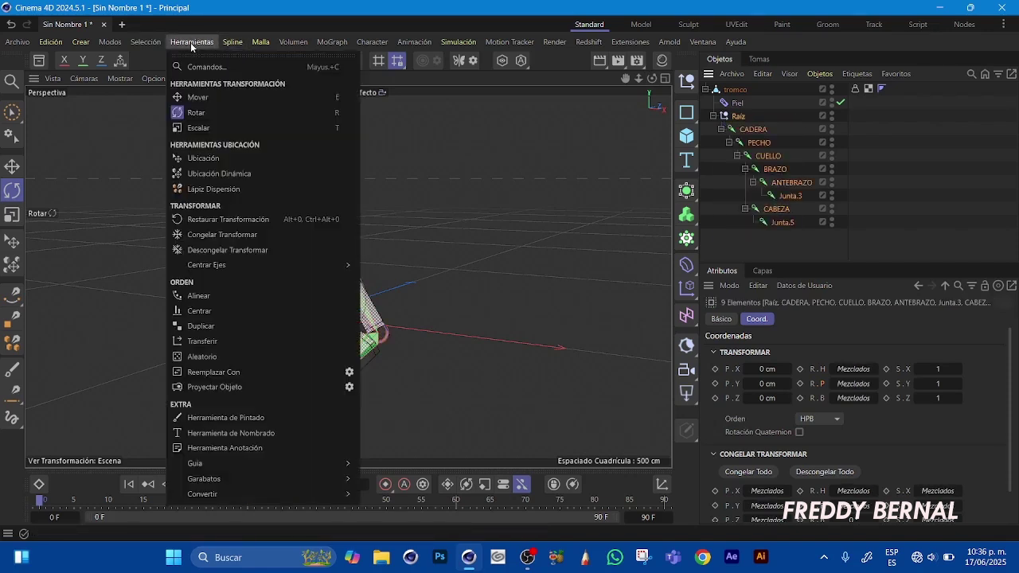
click(223, 220)
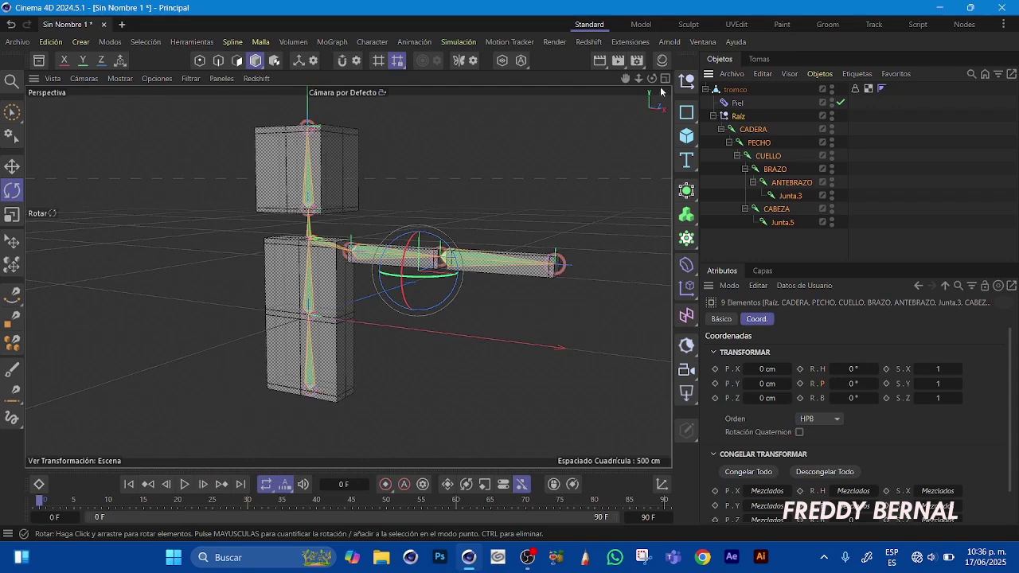
drag(651, 78, 621, 86)
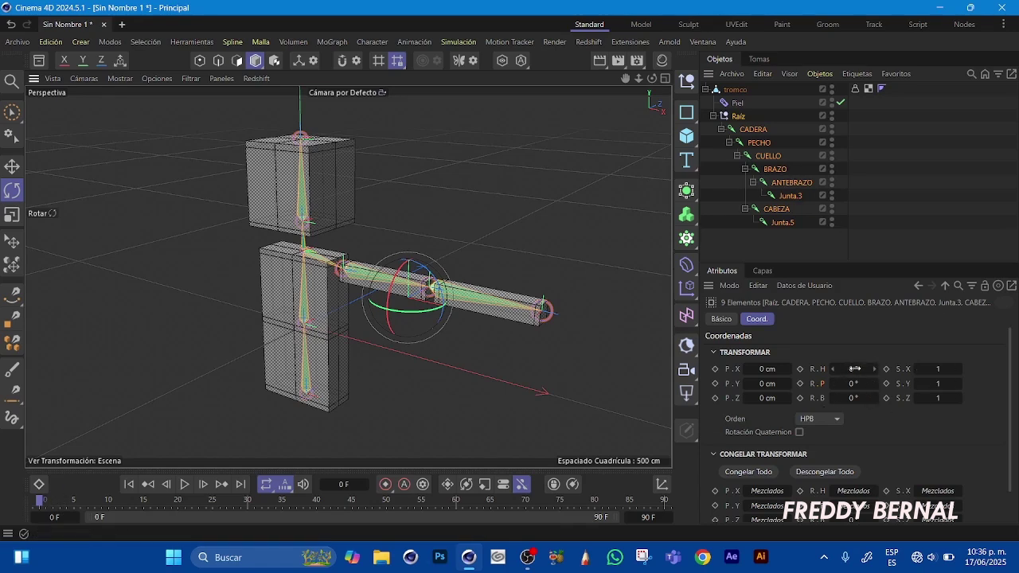
drag(628, 78, 622, 70)
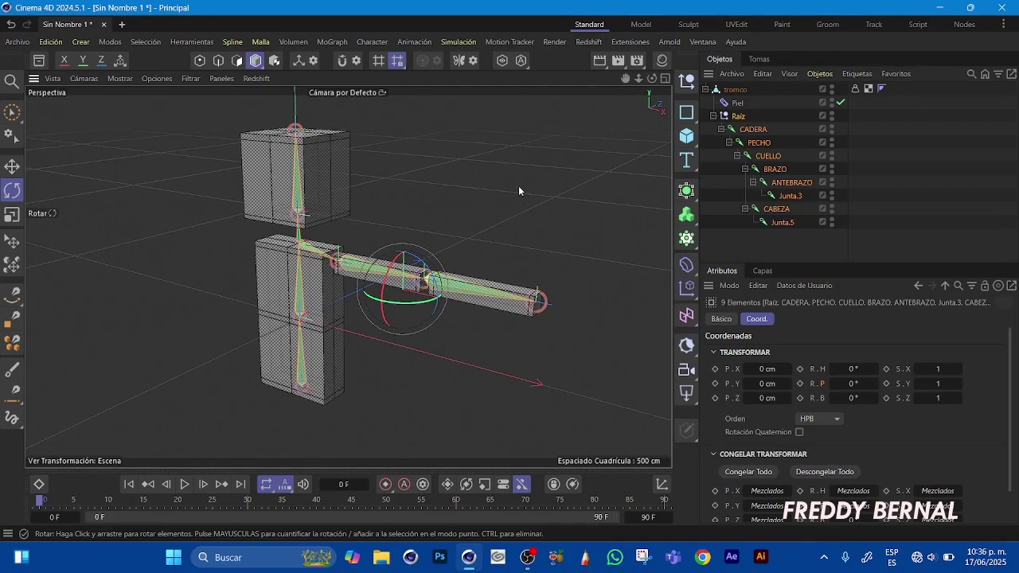
mouse_move(628, 78)
mouse_down()
mouse_move(619, 88)
mouse_move(658, 74)
mouse_move(618, 80)
mouse_move(640, 78)
mouse_up()
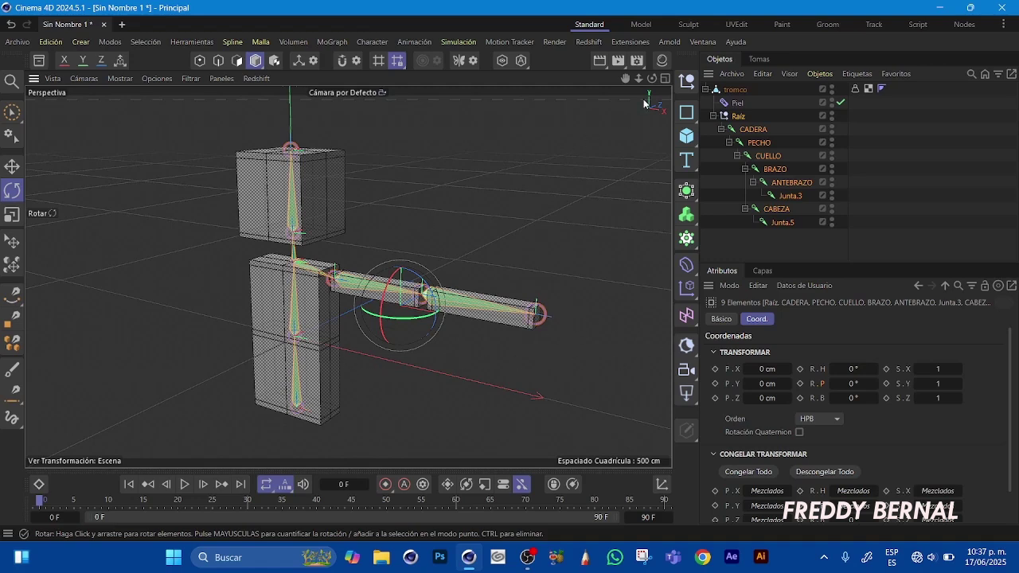
mouse_move(648, 79)
mouse_down()
mouse_move(617, 70)
mouse_move(629, 75)
mouse_move(604, 92)
mouse_move(665, 77)
mouse_up()
drag(668, 78, 637, 78)
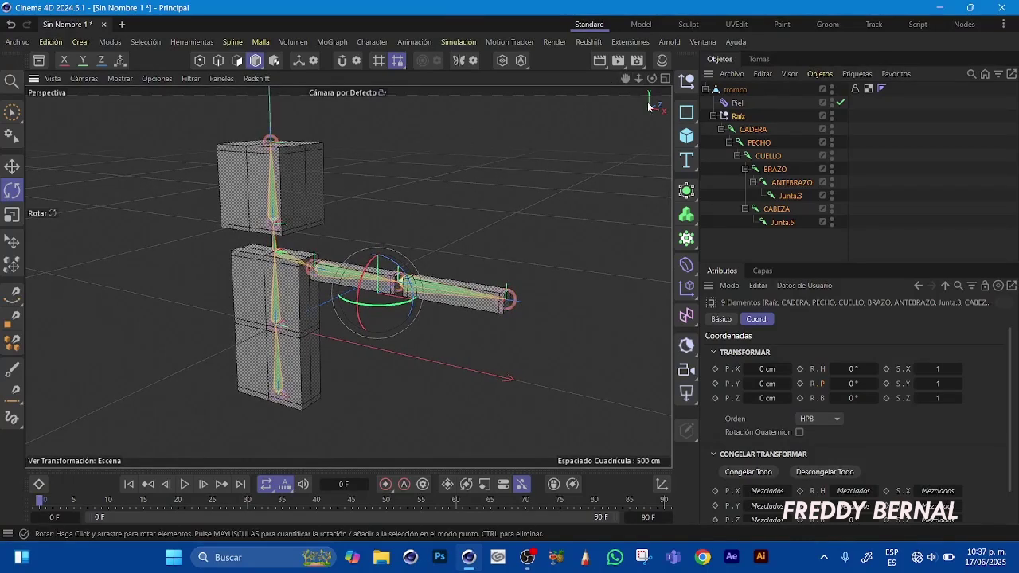
drag(639, 76, 660, 82)
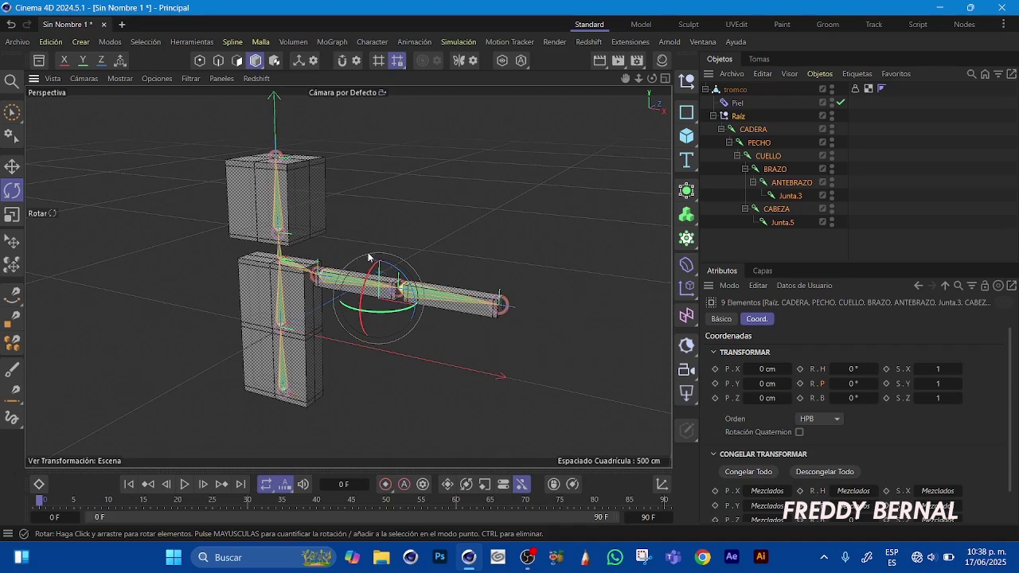
drag(652, 78, 629, 74)
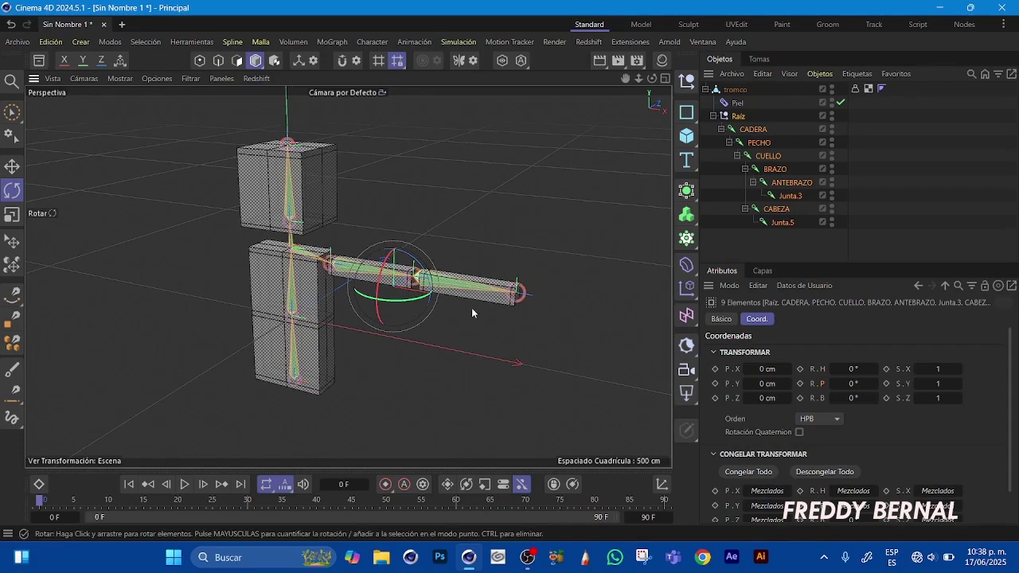
Select the PECHO joint and keyframe its R.H rotation at 0° on frame 0
click(790, 183)
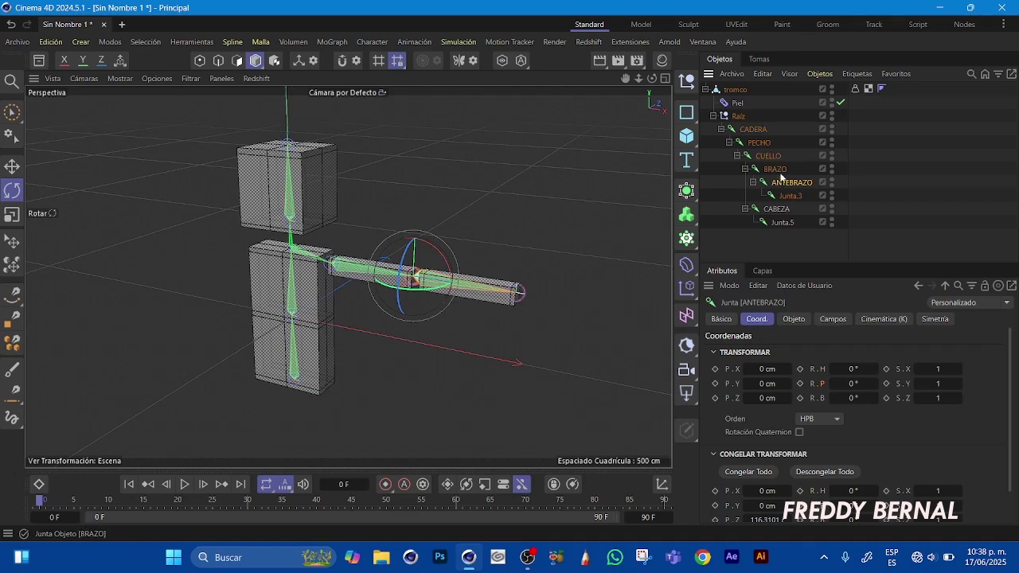
click(753, 129)
key(Down)
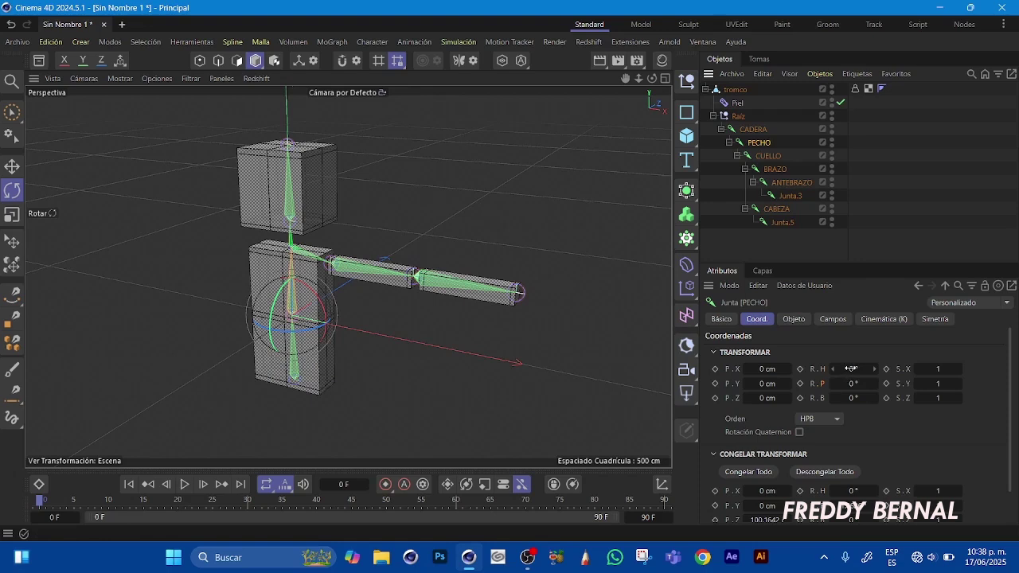
drag(854, 369, 844, 369)
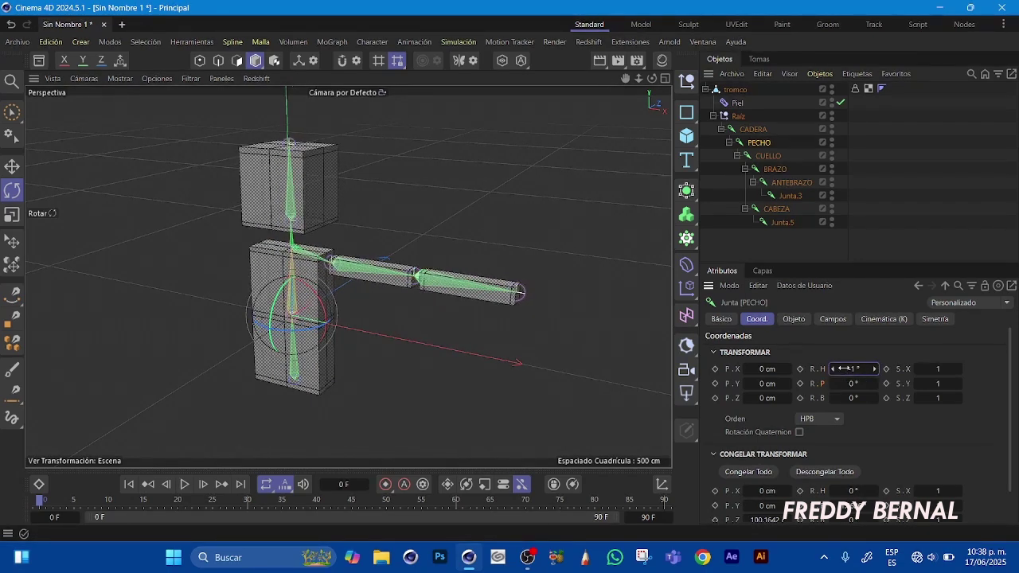
key(ctrl+z)
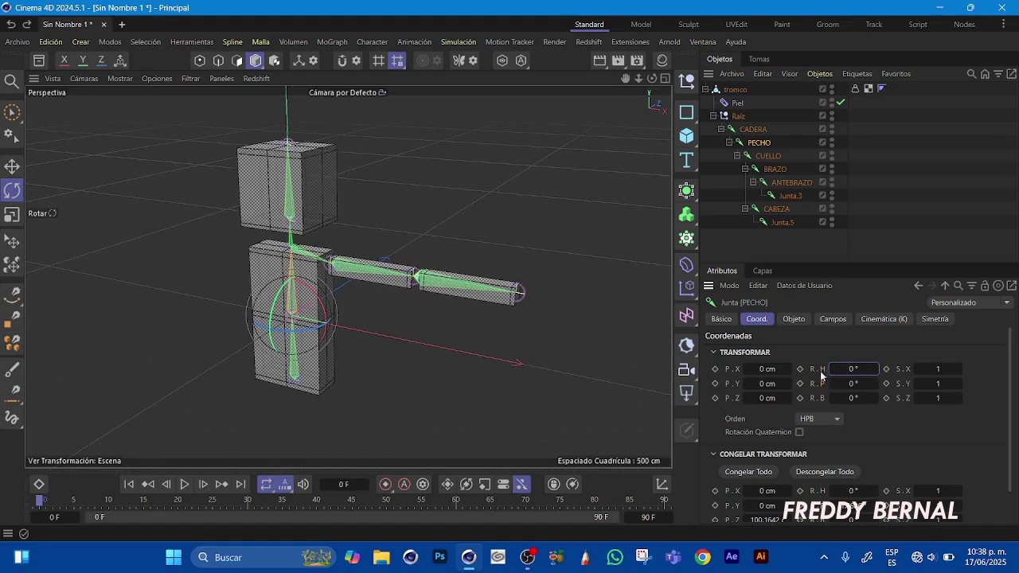
click(800, 369)
Set the PECHO joint's R.H rotation to 30° at frame 15 and keyframe it
drag(41, 501, 139, 511)
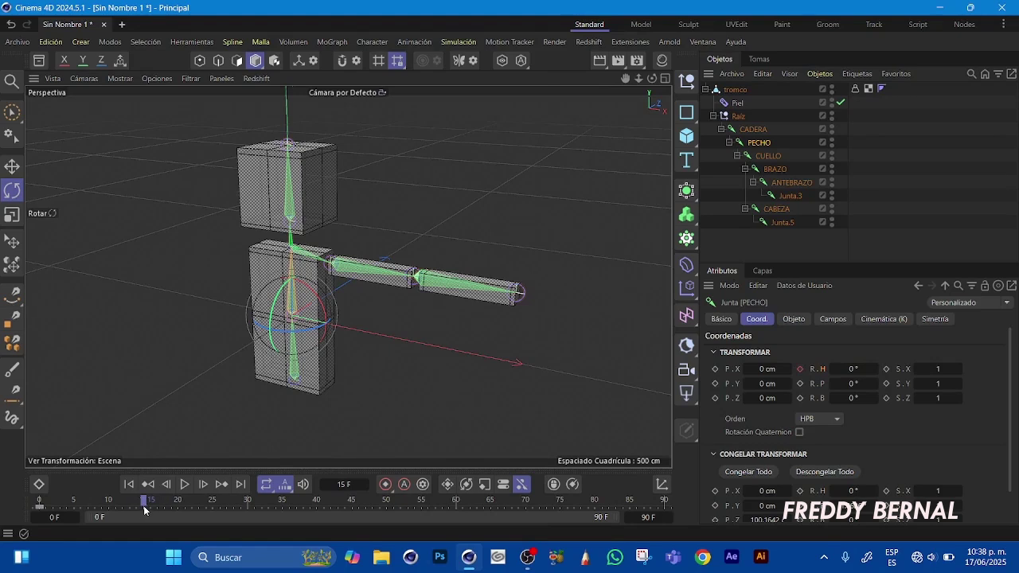
drag(852, 369, 872, 363)
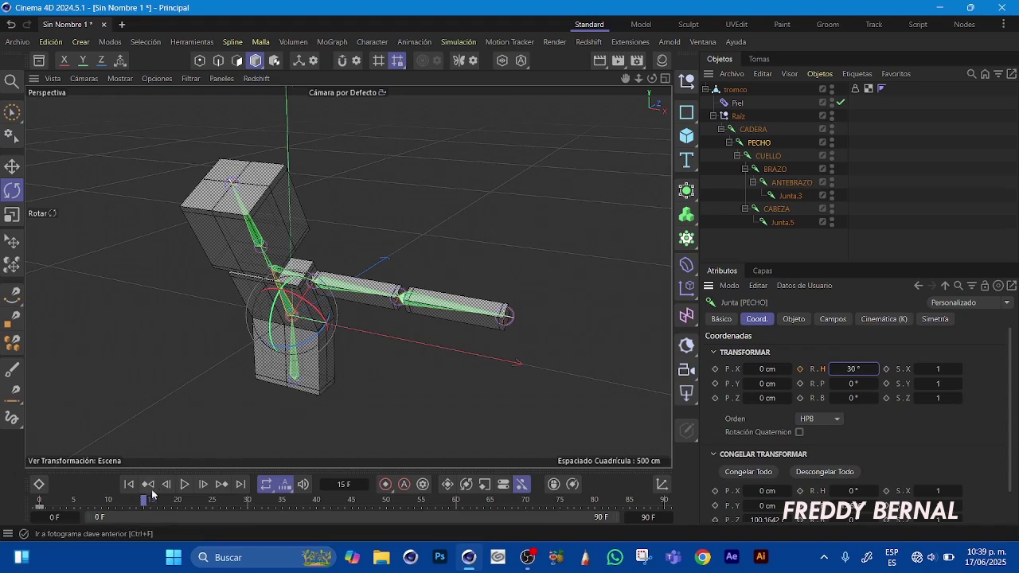
click(800, 369)
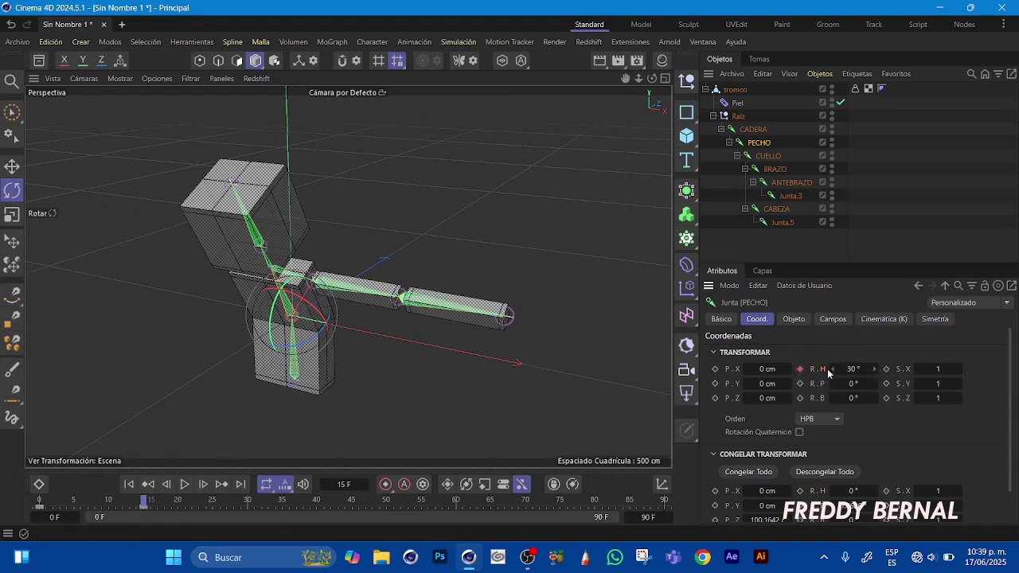
mouse_move(143, 503)
mouse_down()
mouse_move(72, 503)
mouse_move(190, 503)
mouse_move(59, 478)
mouse_move(145, 484)
mouse_up()
Set the PECHO joint's R.B rotation to 22° at frame 20 and keyframe it
drag(147, 501, 178, 502)
drag(852, 383, 868, 398)
key(ctrl+z)
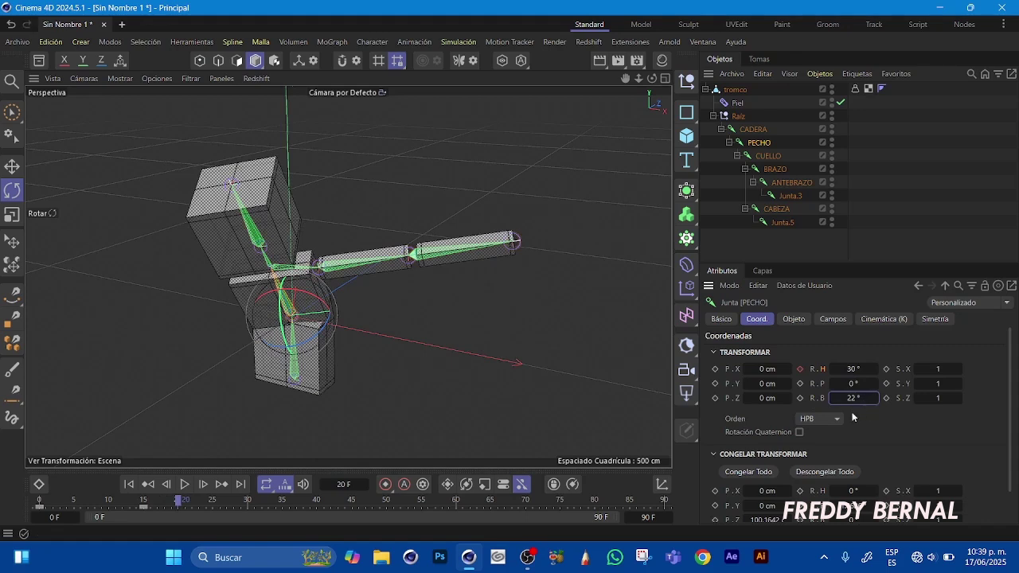
Keyframe the PECHO joint's R.B rotation at 0° on frame 11 and scrub to frame 15 to check the motion
click(159, 507)
drag(160, 507, 115, 507)
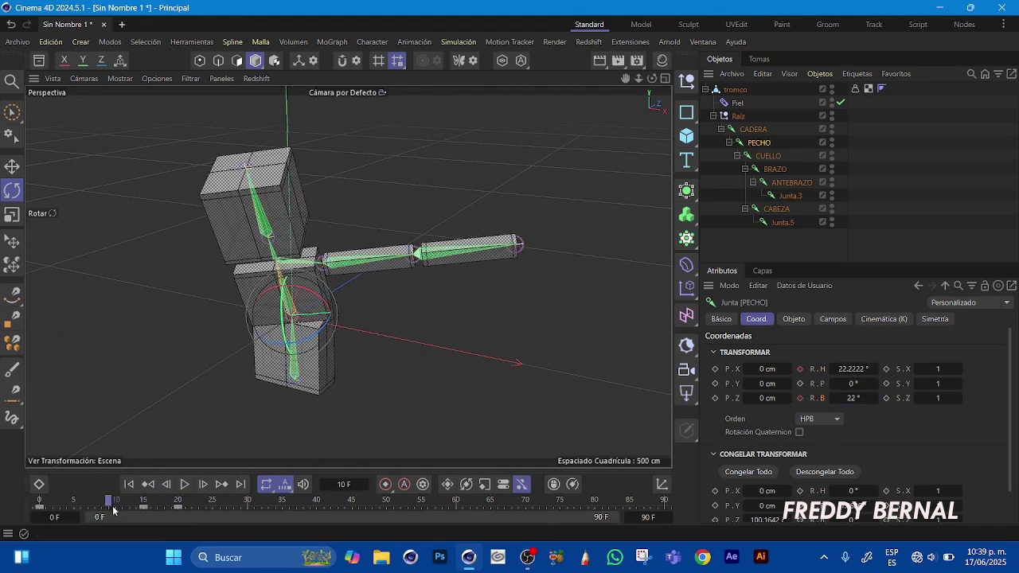
click(853, 398)
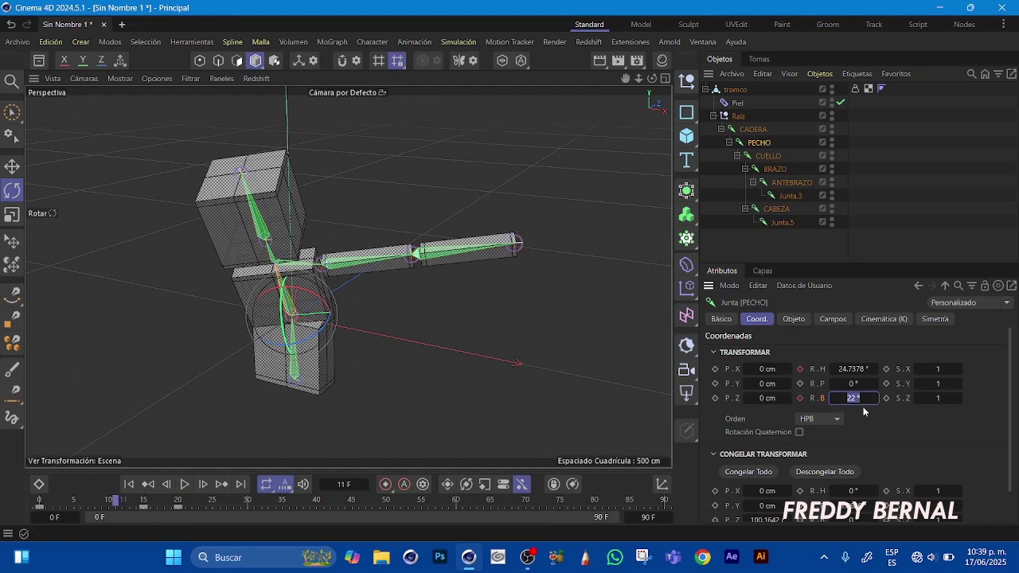
text(0)
key(Return)
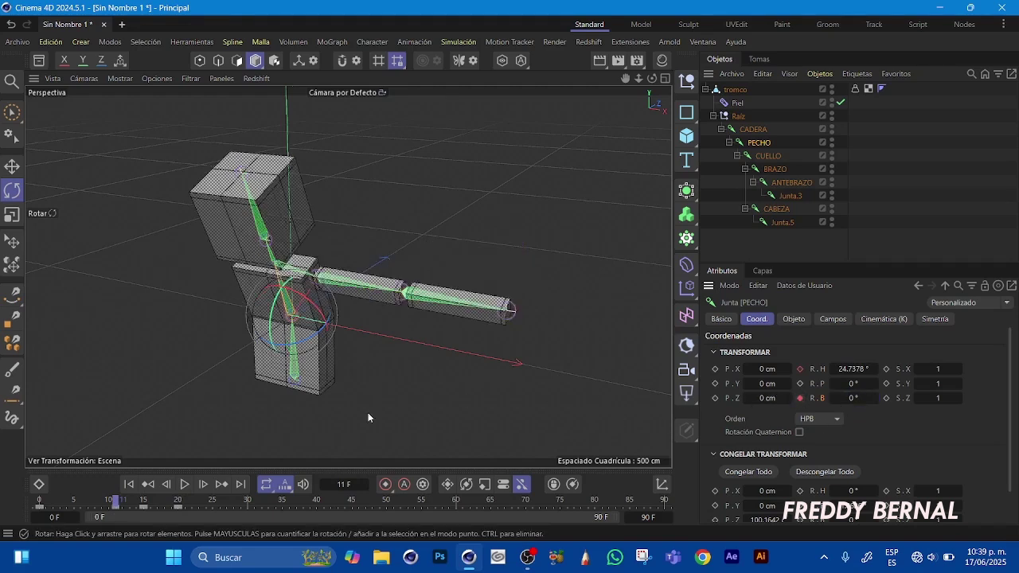
drag(116, 501, 146, 449)
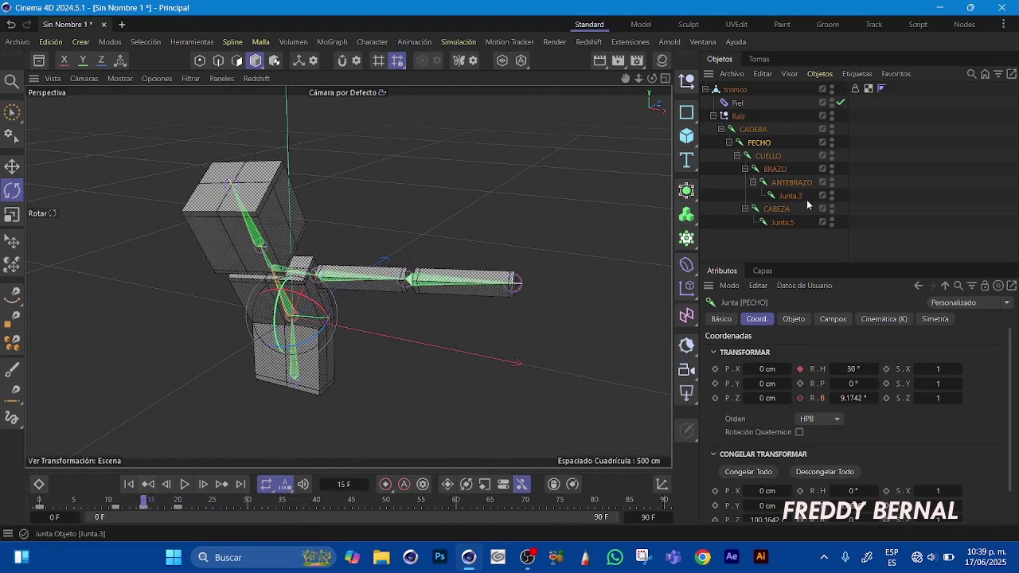
Select the CABEZA joint and keyframe its R.B rotation at 0° on frame 15
click(777, 211)
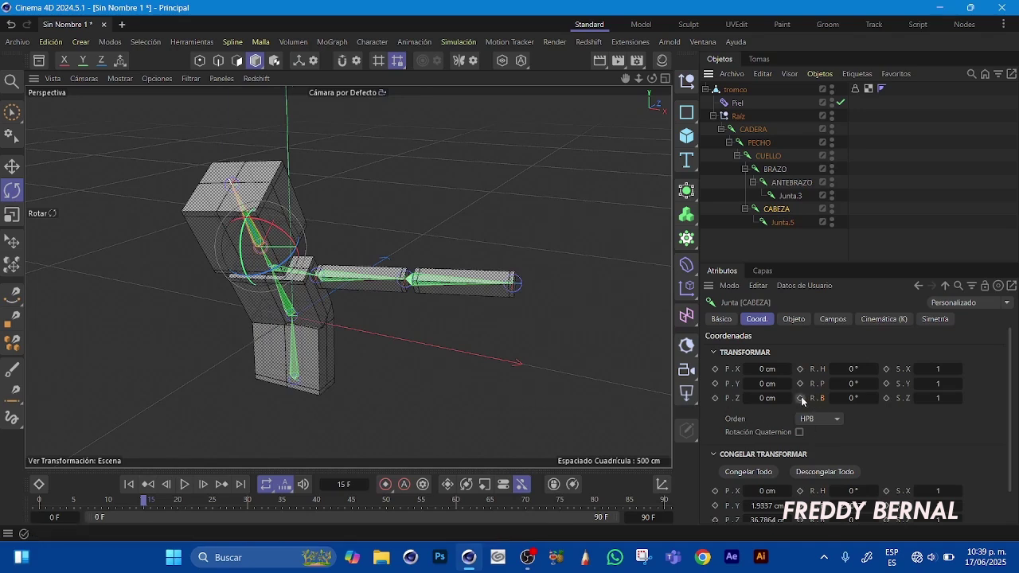
drag(846, 396, 845, 410)
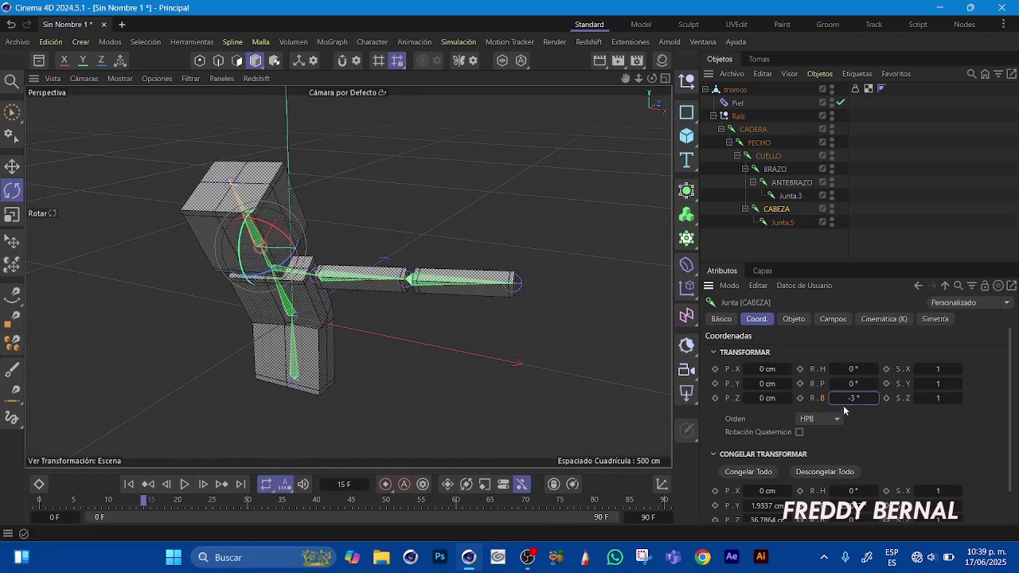
key(ctrl+z)
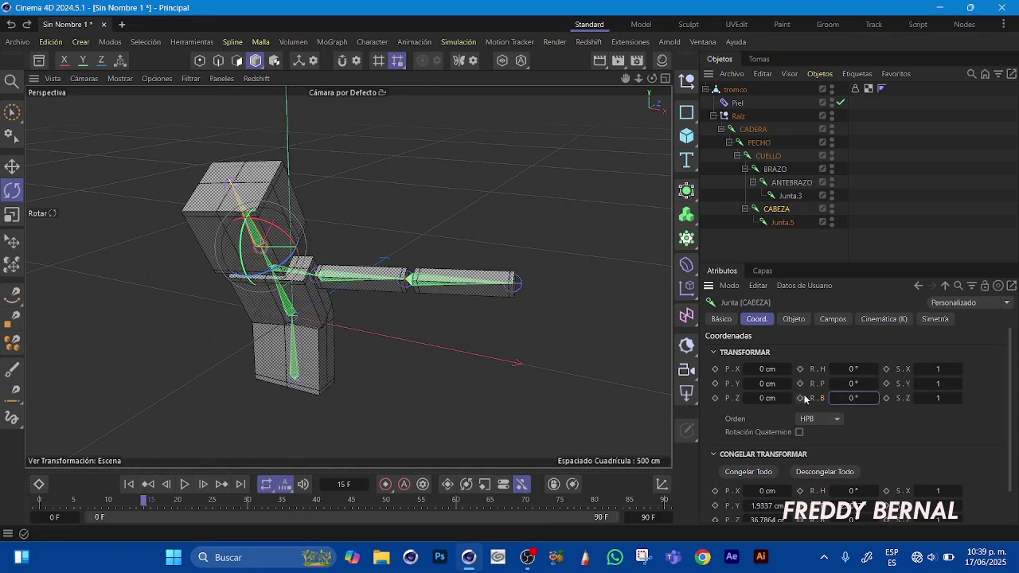
Set the CABEZA joint's R.B rotation to 43° at frame 25, keyframe it and scrub back to frame 0
drag(145, 501, 213, 509)
drag(851, 398, 884, 390)
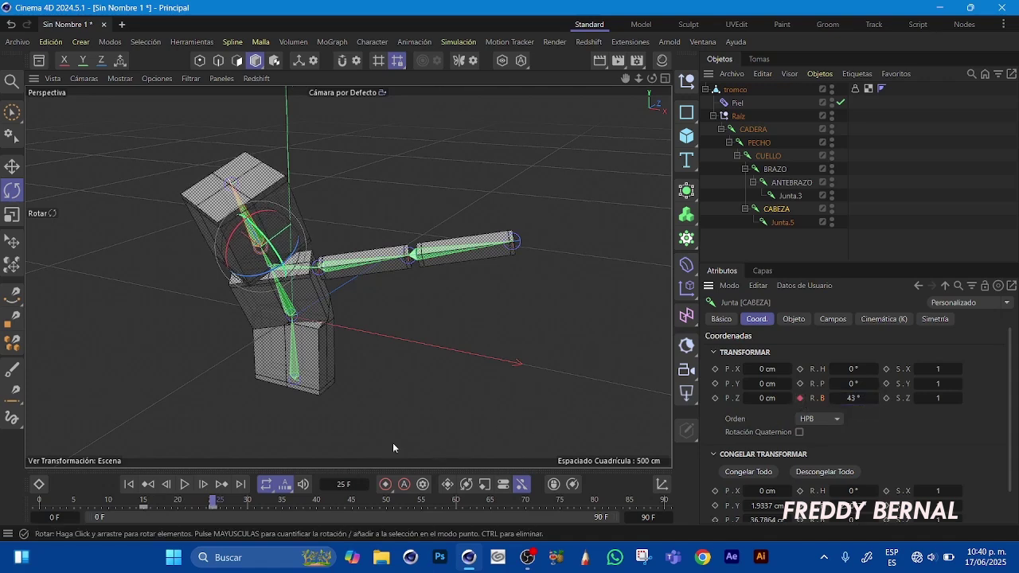
click(206, 503)
drag(207, 503, 17, 453)
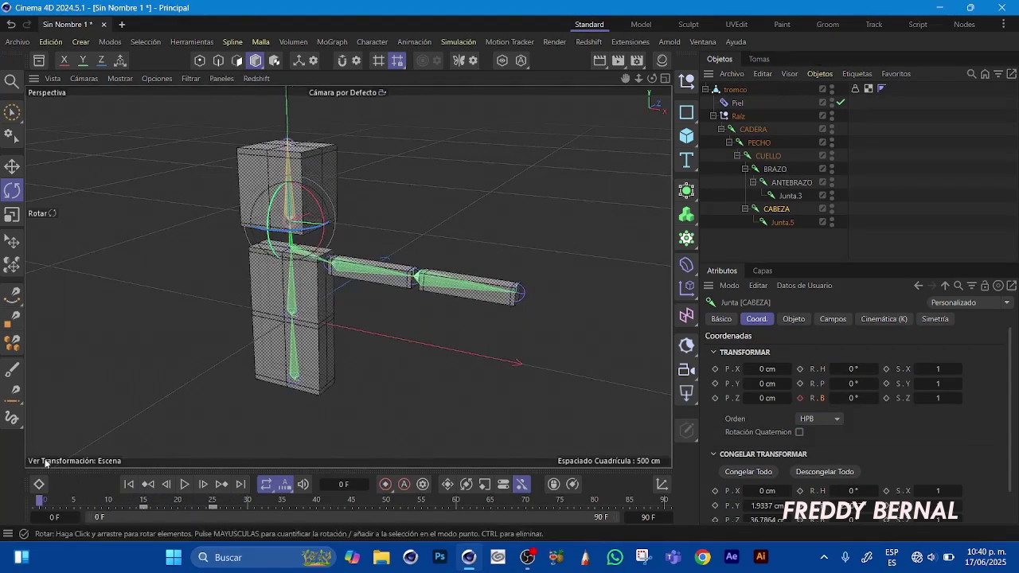
Set the BRAZO joint's R.H rotation to -104° and keyframe it on frame 0
click(775, 169)
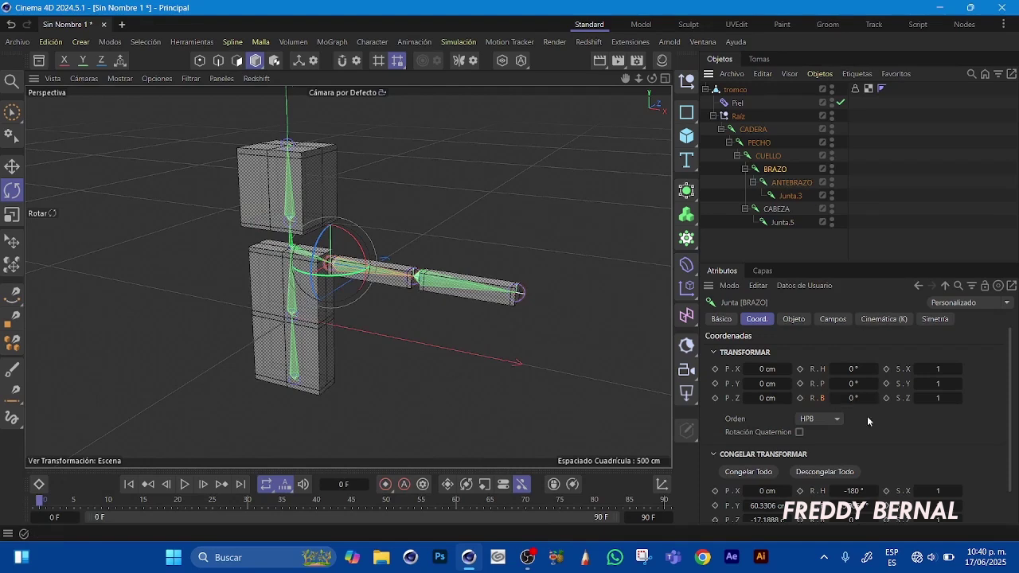
drag(854, 397, 789, 379)
click(801, 369)
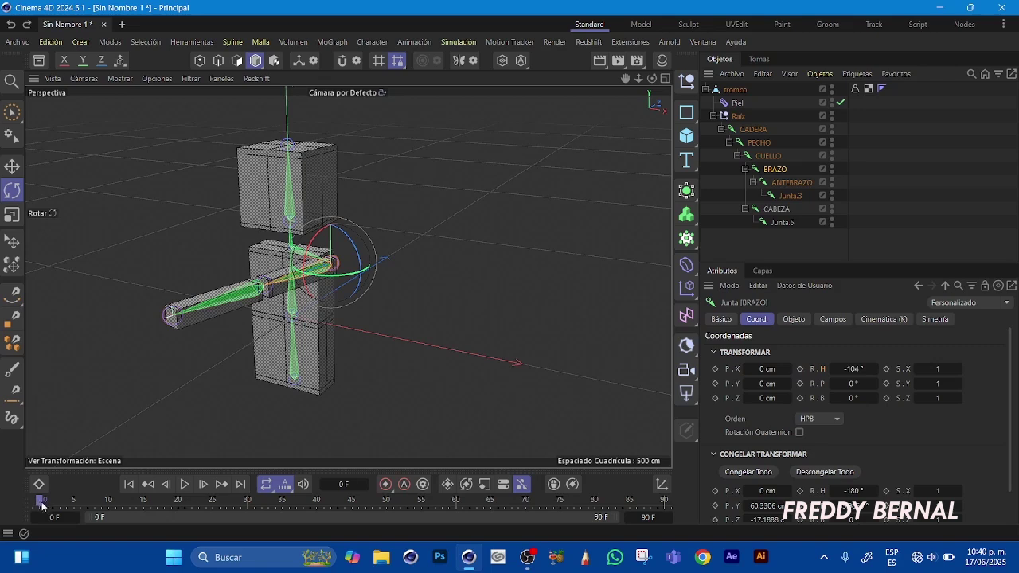
click(800, 369)
Keyframe the BRAZO joint's R.H rotation at -104° on frame 15 and 3° on frame 25, and scrub through the motion
drag(41, 501, 146, 531)
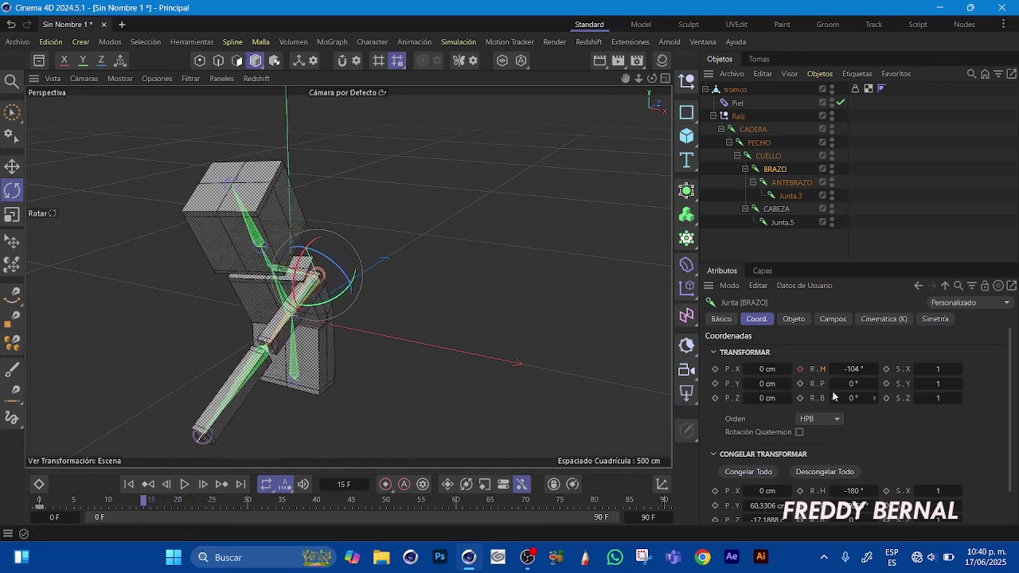
drag(144, 501, 213, 505)
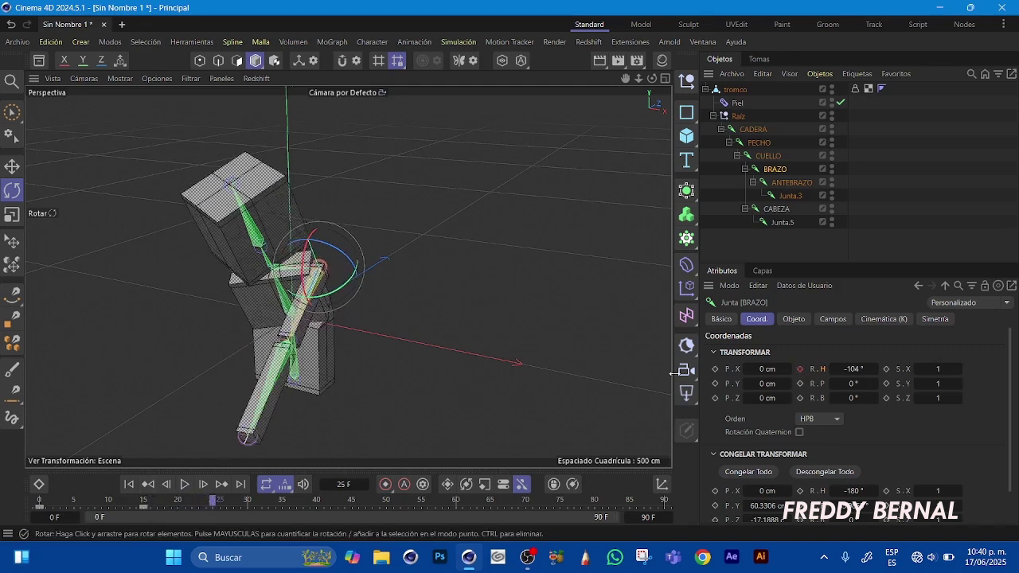
drag(851, 369, 923, 341)
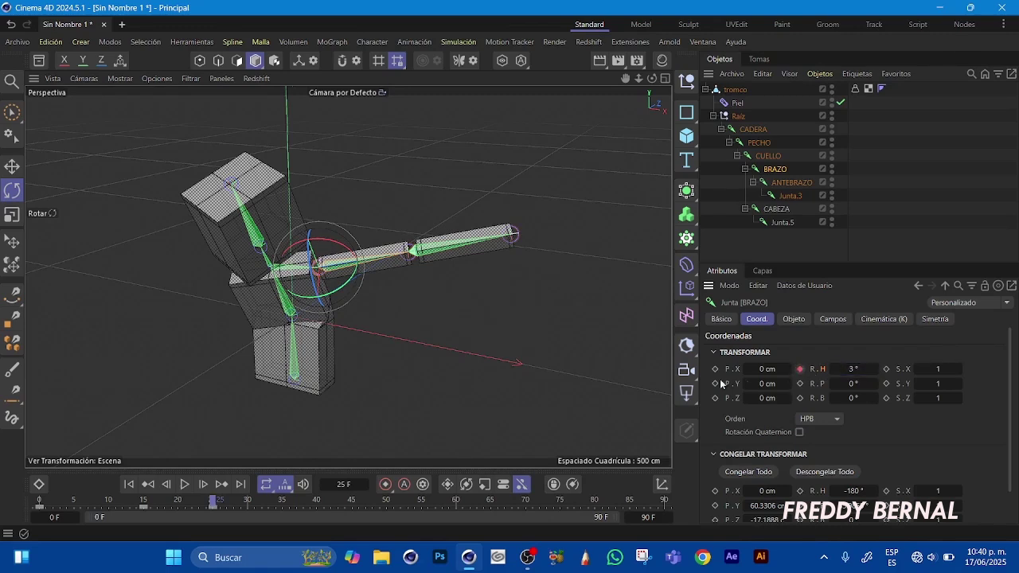
drag(212, 500, 353, 481)
drag(208, 500, 262, 486)
drag(321, 500, 39, 500)
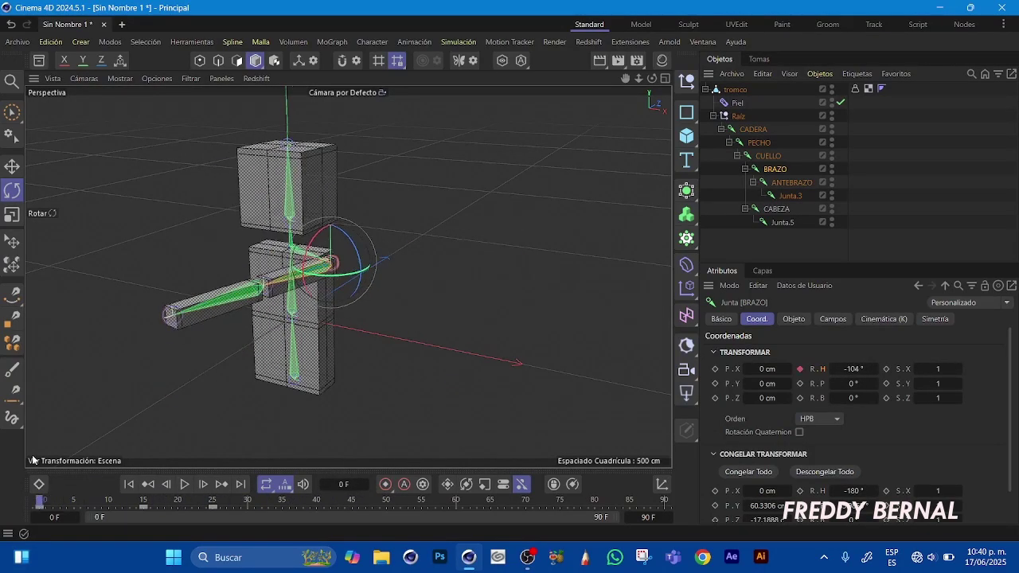
Set the ANTEBRAZO joint's R.H rotation to -71° and keyframe it on frames 0 and 20
click(788, 182)
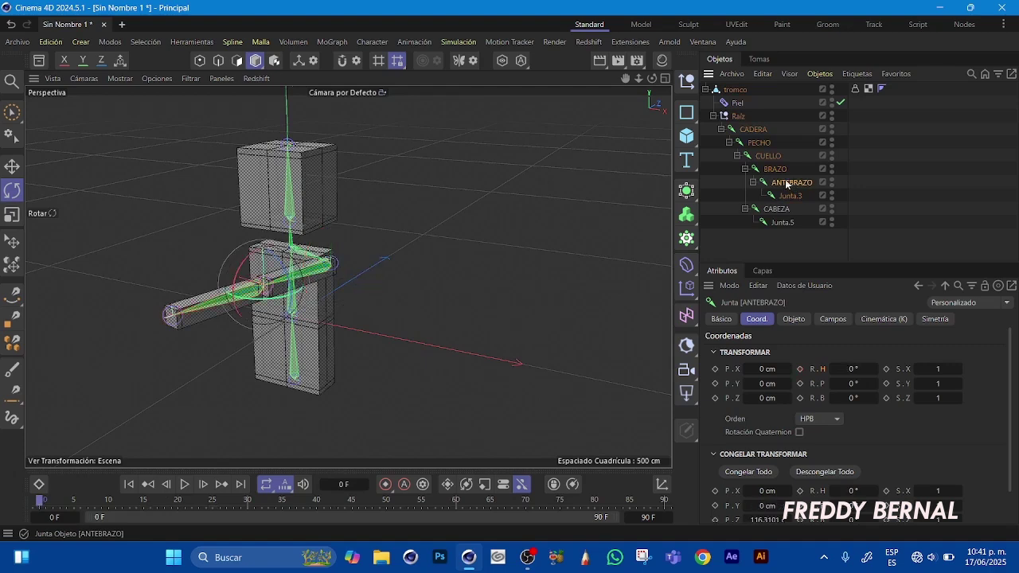
drag(855, 383, 827, 384)
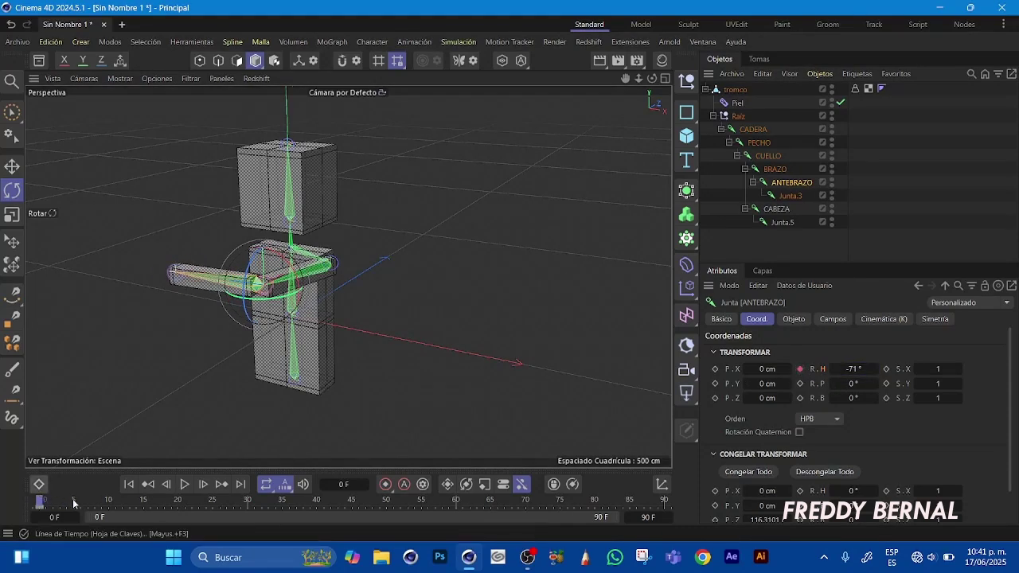
drag(39, 501, 355, 497)
drag(292, 501, 175, 509)
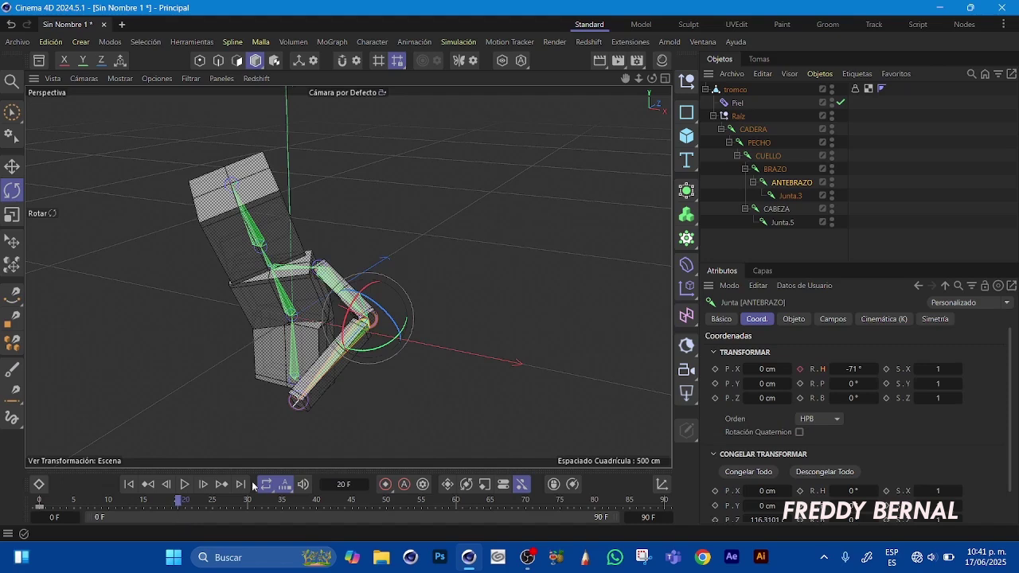
click(802, 370)
Set the ANTEBRAZO joint's R.H rotation to 7° at frame 30, keyframe it and scrub through the motion
drag(178, 505, 248, 506)
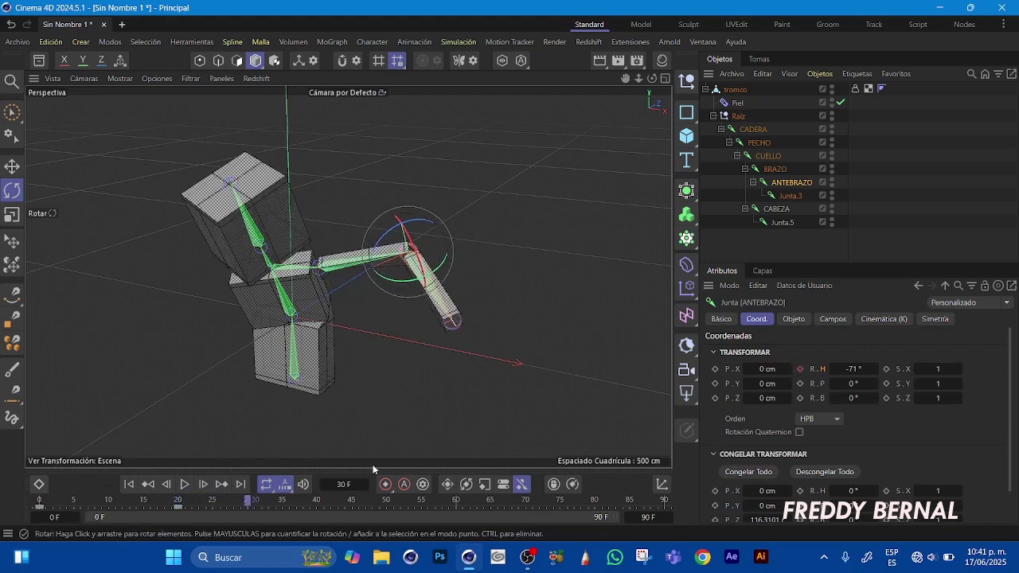
drag(842, 369, 904, 368)
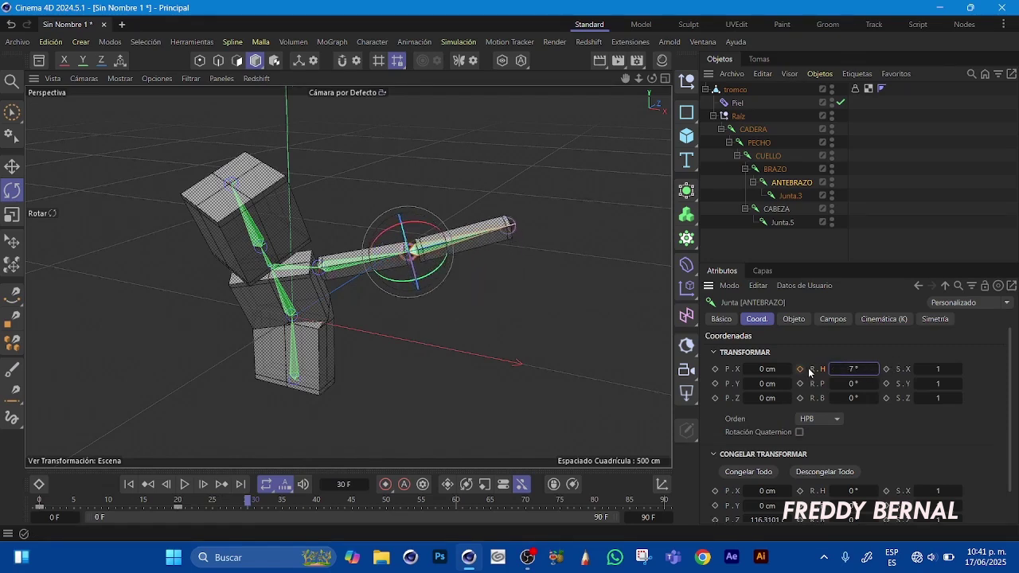
click(801, 370)
drag(246, 500, 444, 448)
drag(225, 461, 320, 387)
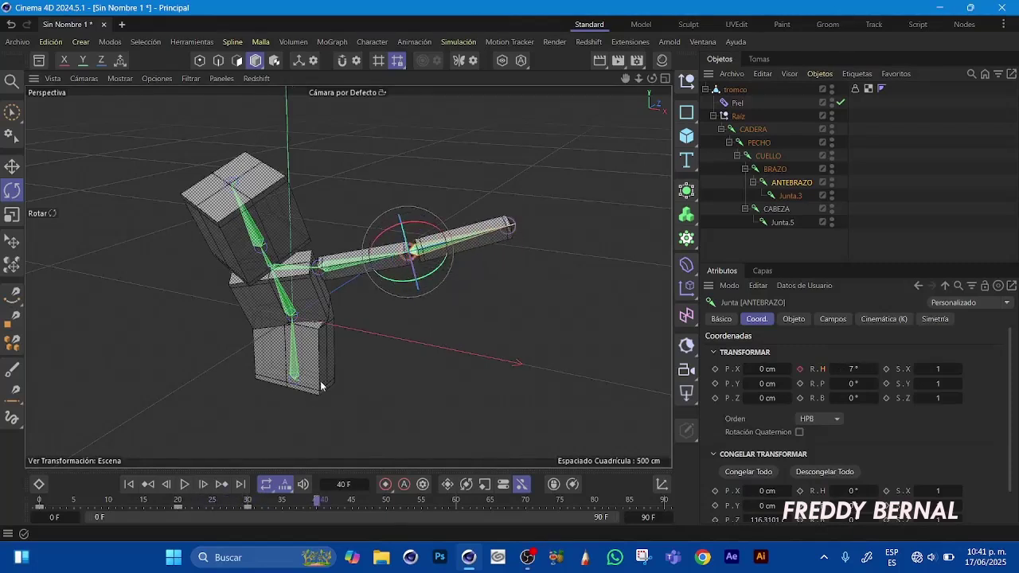
drag(233, 392, 36, 379)
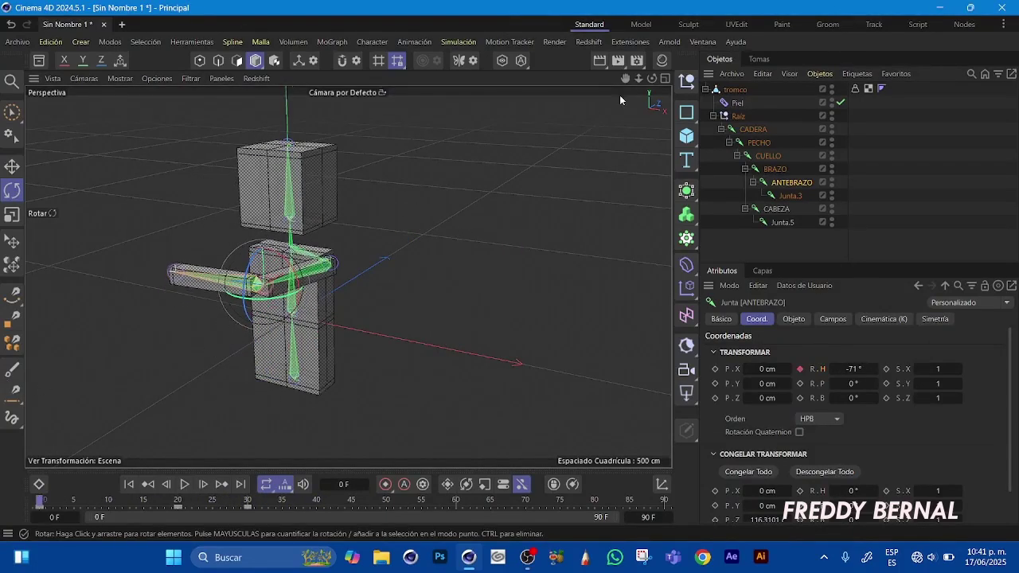
Examine the character and its keyframed motion from different viewing angles, ending on frame 0
mouse_move(627, 78)
mouse_down()
mouse_move(650, 91)
mouse_move(657, 76)
mouse_move(625, 72)
mouse_up()
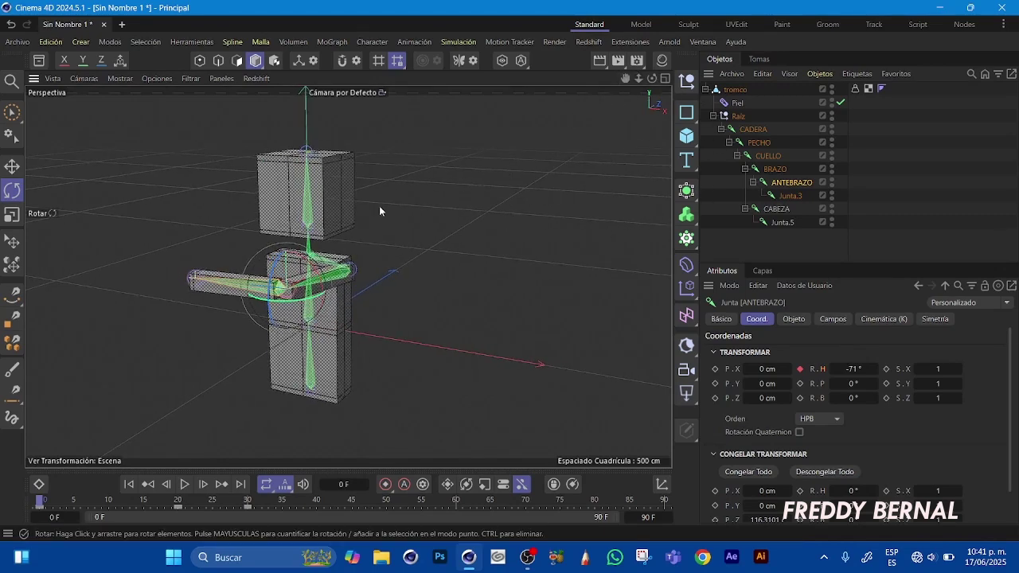
mouse_move(626, 78)
mouse_down()
mouse_move(617, 80)
mouse_move(650, 86)
mouse_move(654, 73)
mouse_move(635, 84)
mouse_up()
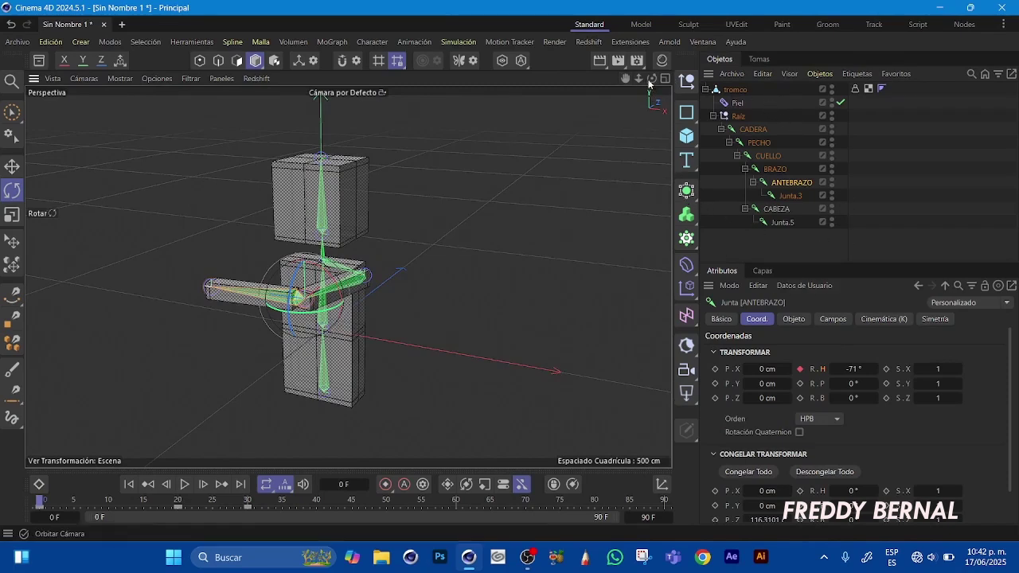
mouse_move(656, 80)
mouse_down()
mouse_move(613, 84)
mouse_move(655, 76)
mouse_move(627, 74)
mouse_move(652, 85)
mouse_up()
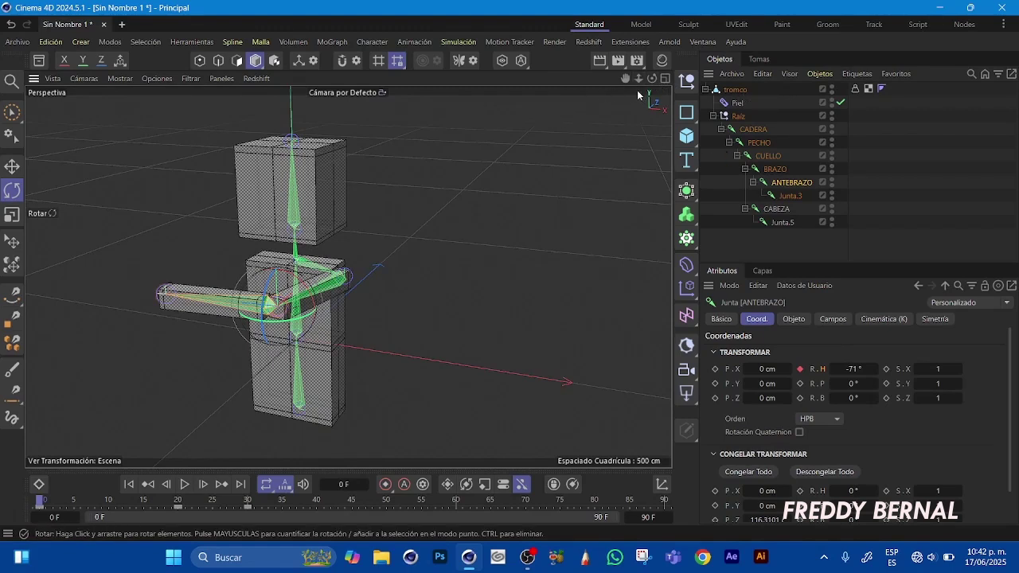
mouse_move(629, 77)
mouse_down()
mouse_move(615, 84)
mouse_move(651, 81)
mouse_move(613, 81)
mouse_move(650, 79)
mouse_move(624, 93)
mouse_up()
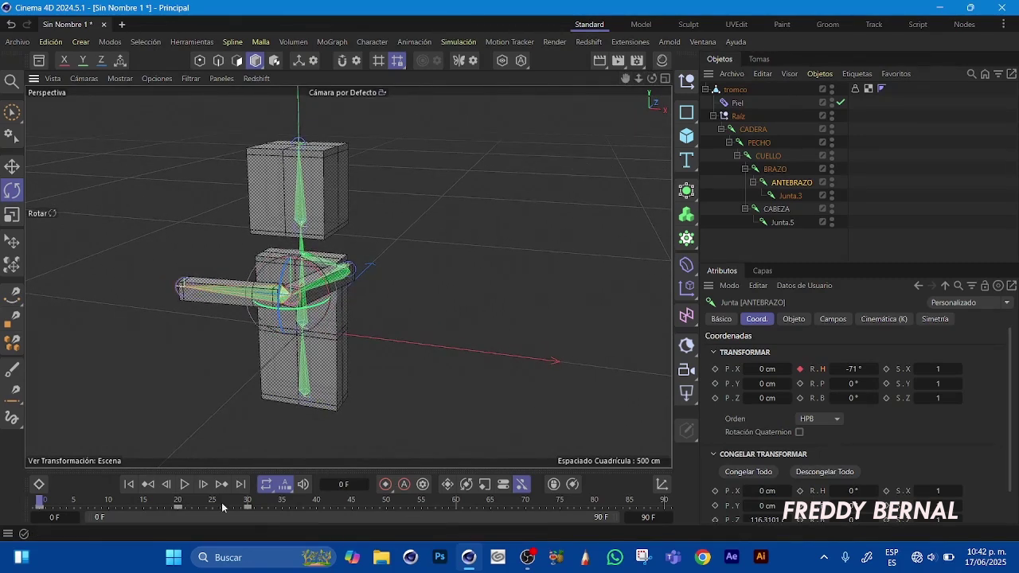
drag(39, 503, 18, 525)
drag(625, 78, 654, 82)
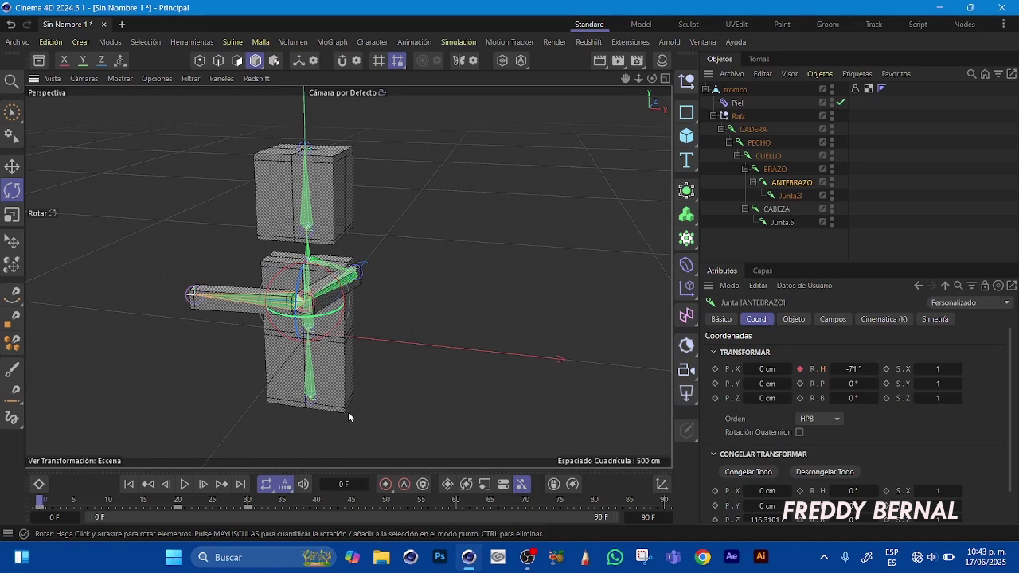
mouse_move(44, 500)
mouse_down()
mouse_move(109, 514)
mouse_move(282, 508)
mouse_move(46, 509)
mouse_move(28, 497)
mouse_up()
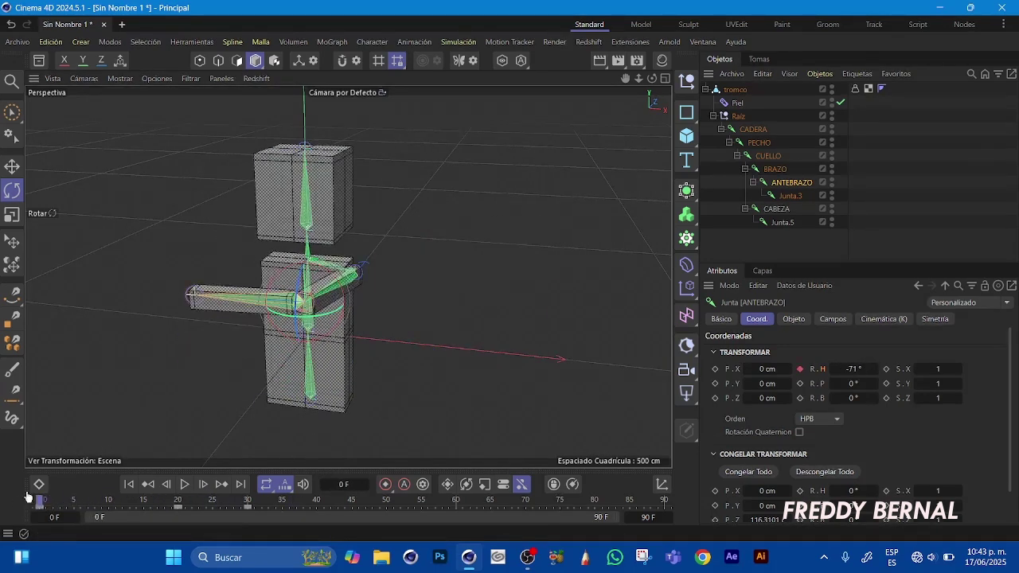